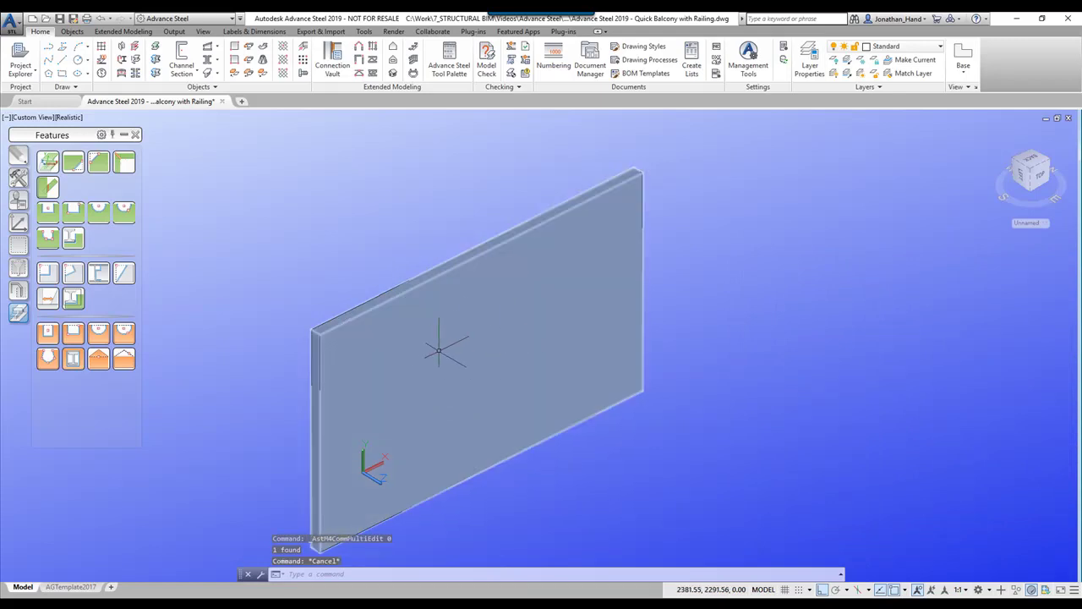
Reset the UCS to World, align it to the wall's Right view, and display the model in 2D Wireframe
left_click(19, 224)
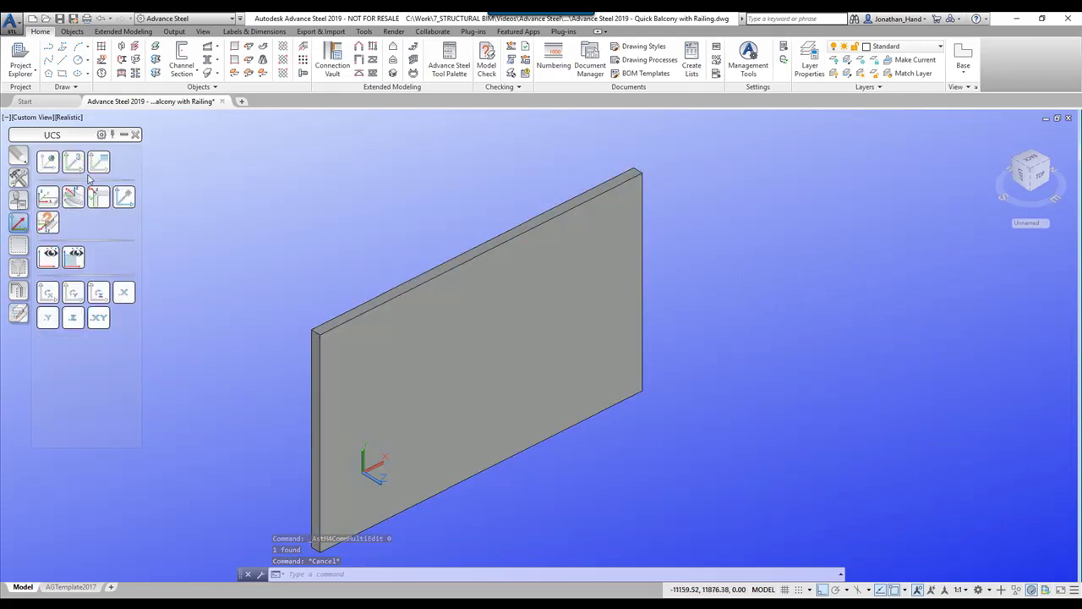
left_click(48, 161)
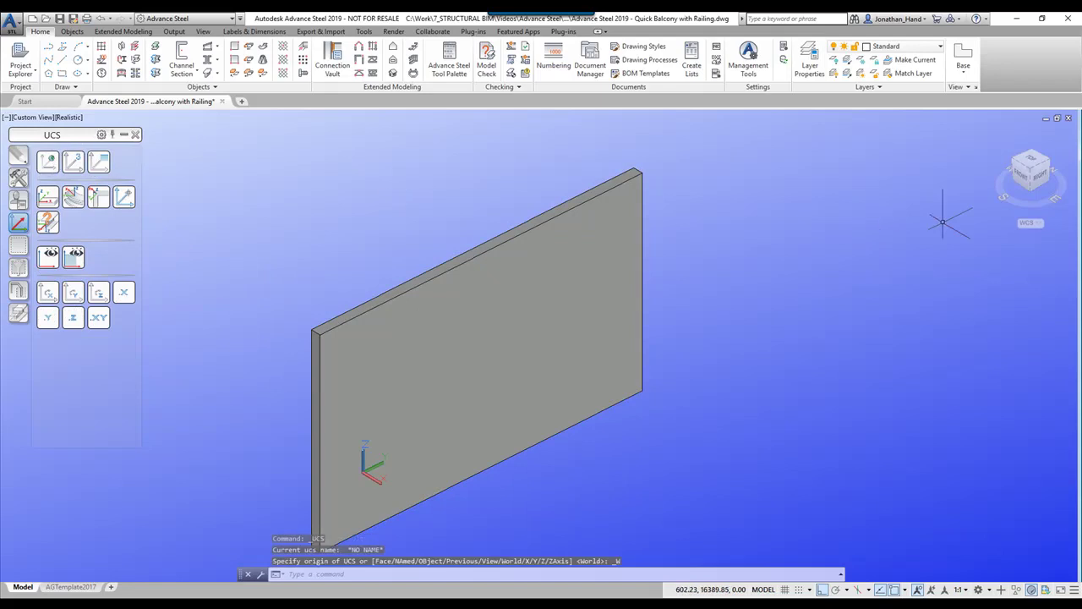
left_click(1039, 191)
left_click(97, 161)
left_click(48, 117)
left_click(74, 142)
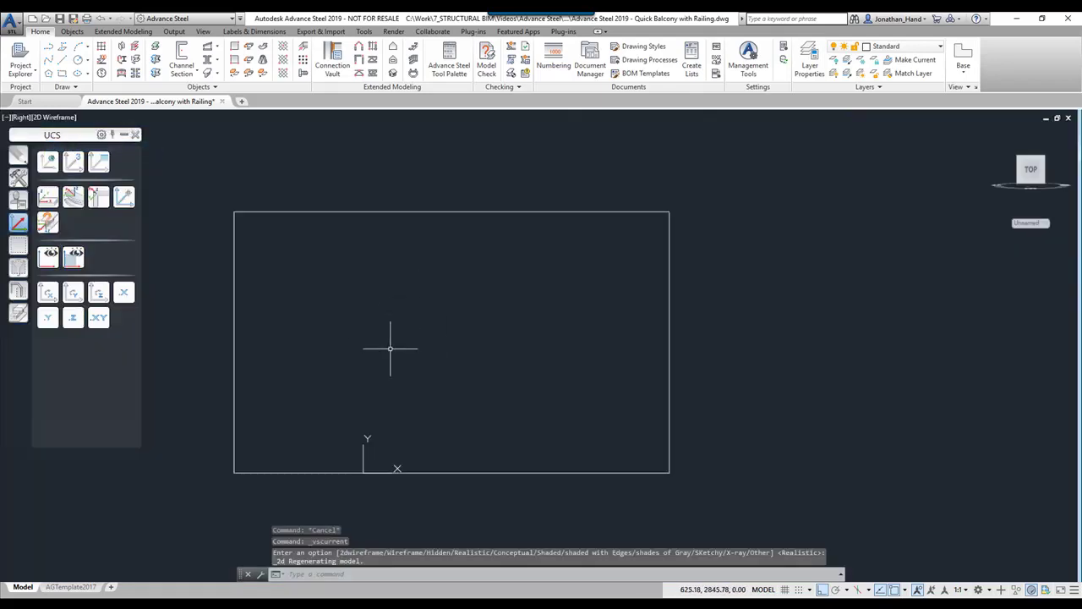
Draw a closed rectangular polyline 3000 wide and 2400 high on the wall's face for the opening
key("Return")
left_click(383, 317)
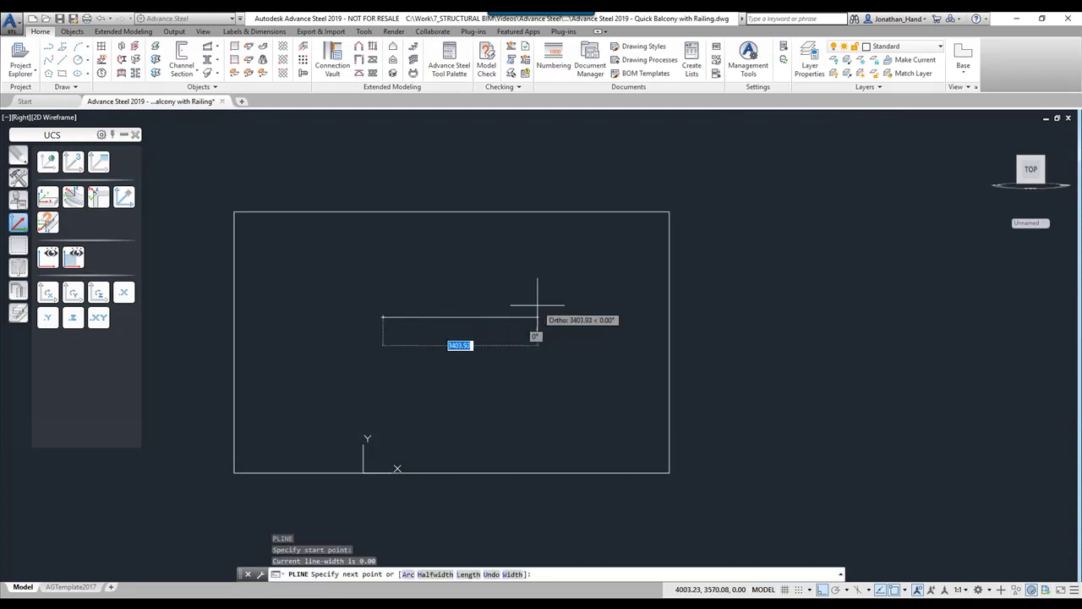
type("3000")
key("Return")
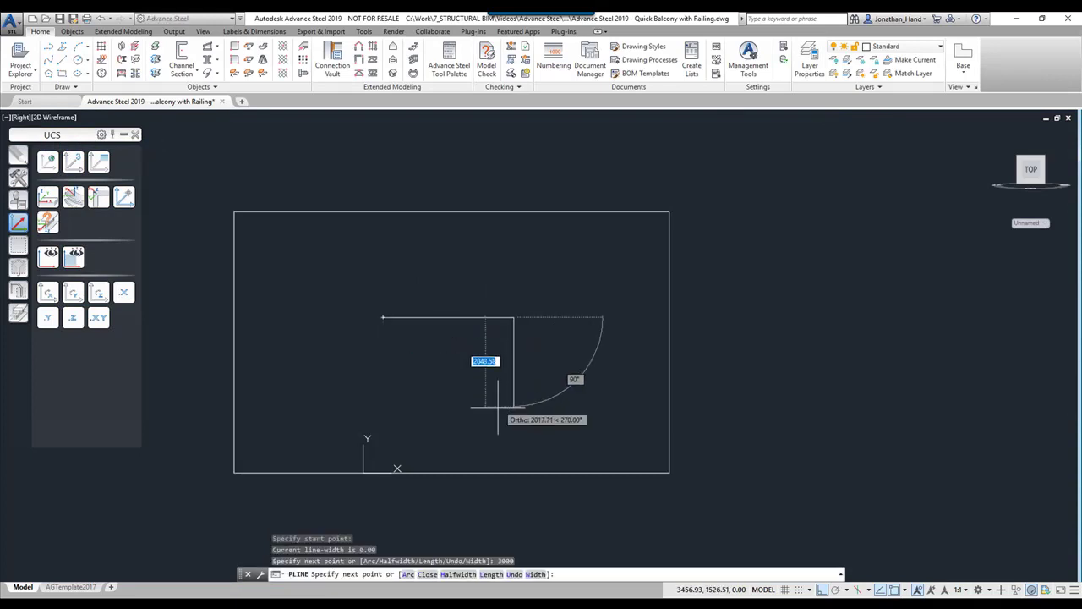
type("2400")
key("Return")
type("3000")
key("Return")
type("c")
key("Return")
key("Escape")
Cut an opening through the wall with a UCS polygon contour based on the rectangular polyline
middle_click_drag(411, 418, 479, 367, "shift")
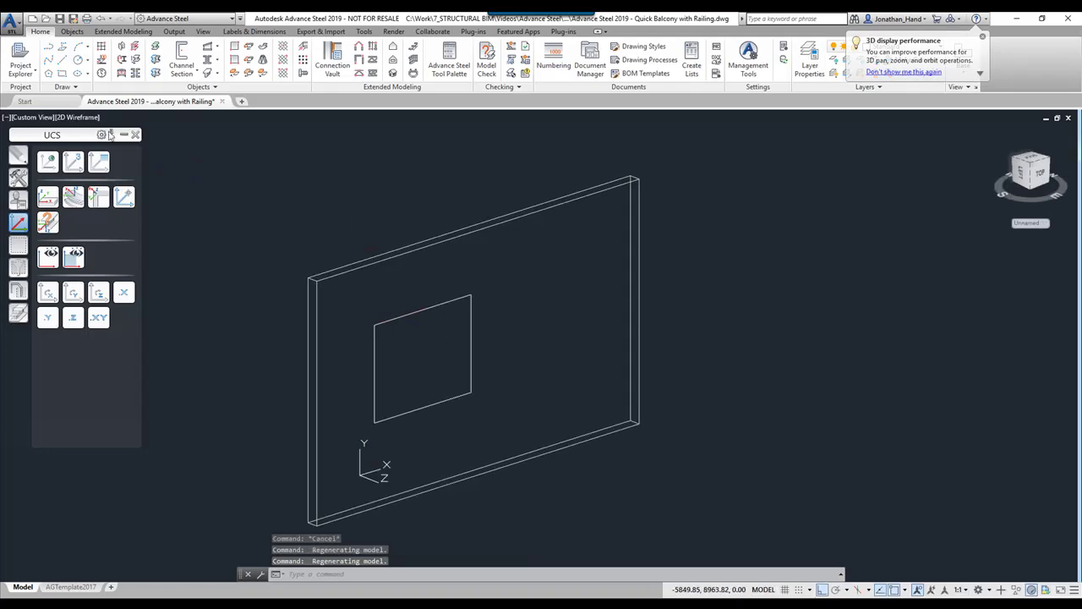
left_click(18, 314)
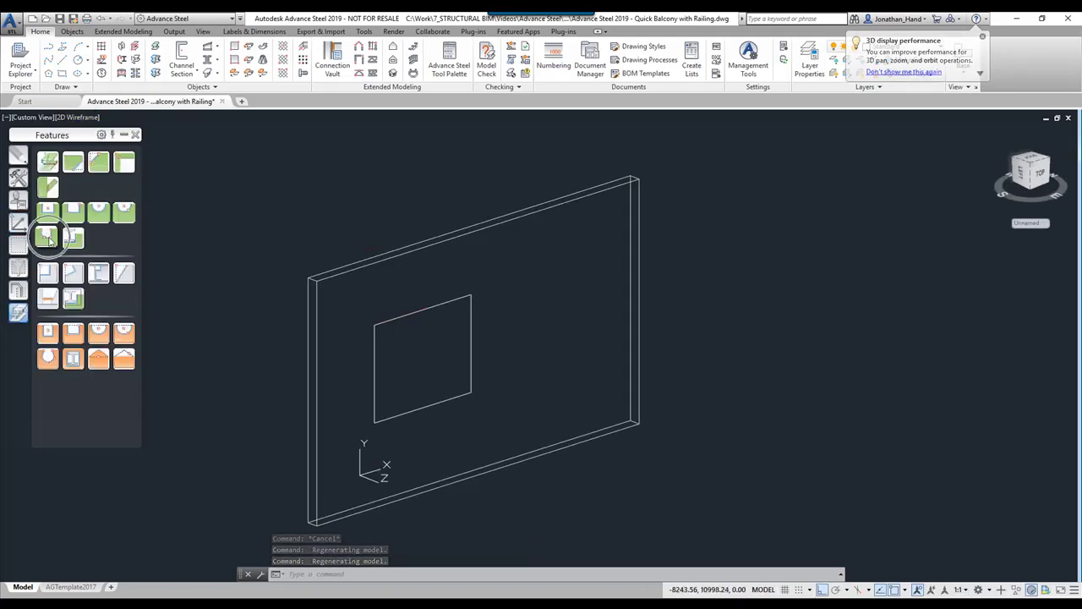
left_click(48, 238)
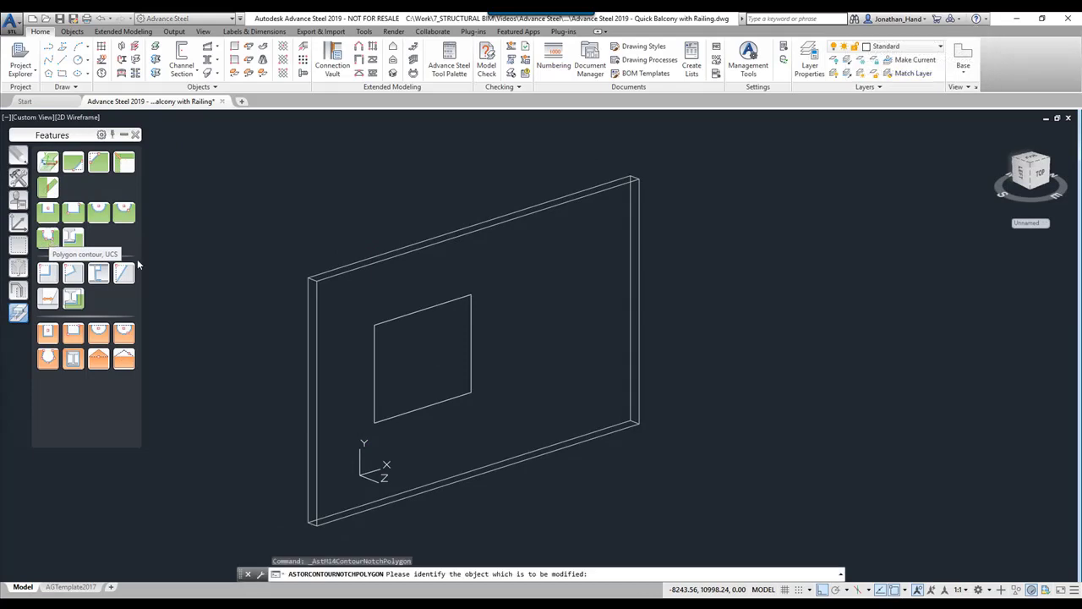
left_click(402, 252)
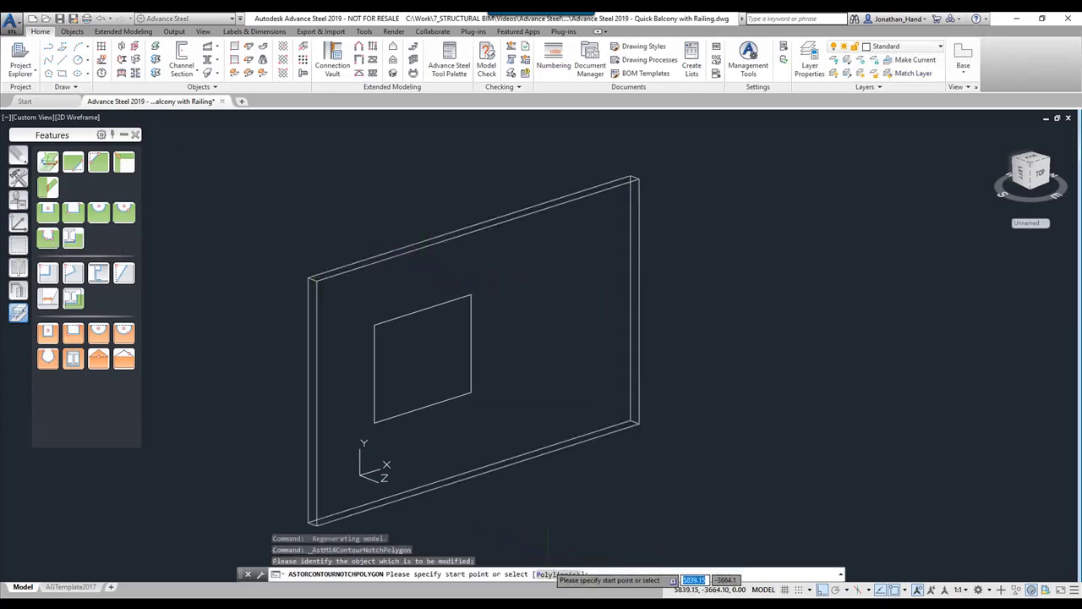
left_click(552, 574)
left_click(457, 396)
key("Return")
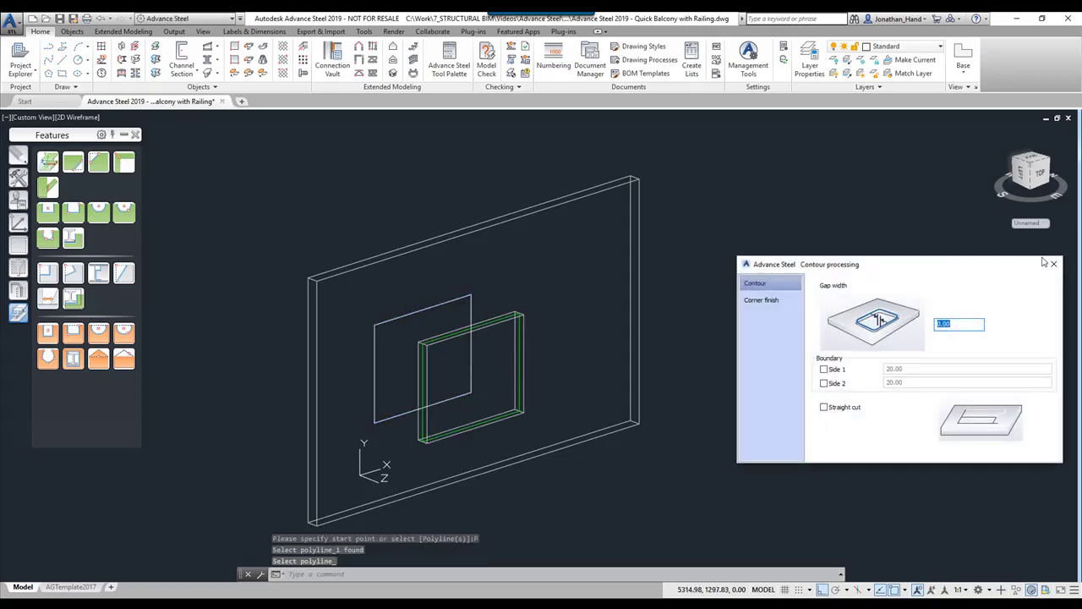
left_click(1053, 265)
Erase the leftover rectangular polyline in front of the wall
left_click(433, 306)
type("e")
key("Return")
key("Escape")
left_click(434, 306)
type("e")
key("Return")
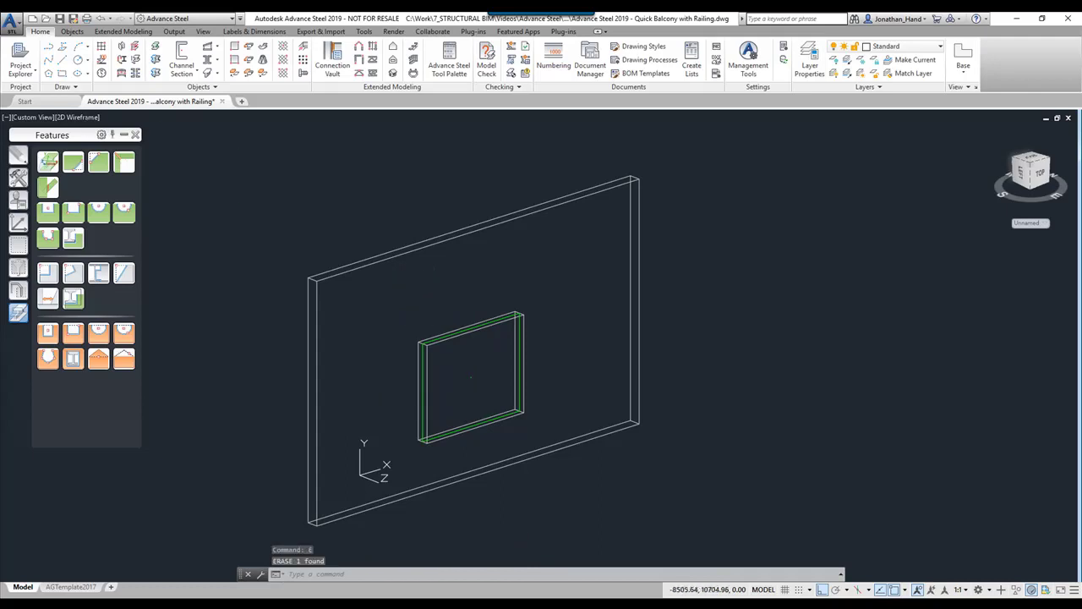
Set the visual style to Realistic and inspect the opening cut in the wall
left_click(80, 118)
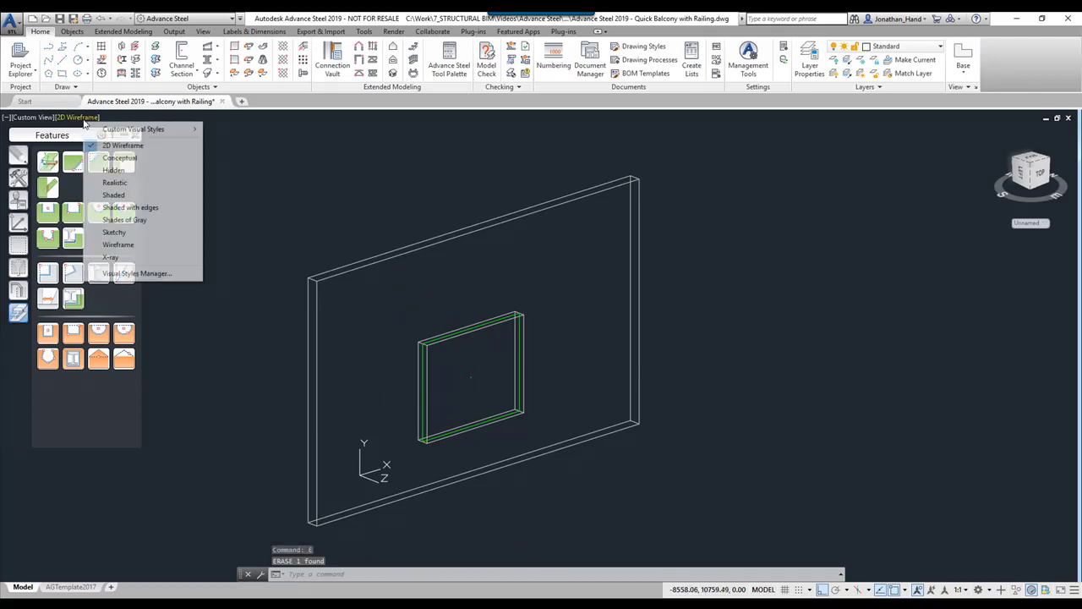
left_click(110, 181)
mouse_move(484, 311)
middle_mouse_down("shift")
mouse_move(474, 330)
mouse_move(512, 314)
mouse_move(484, 322)
middle_mouse_up("shift")
scroll(484, 321, "up", 3)
scroll(488, 316, "down", 5)
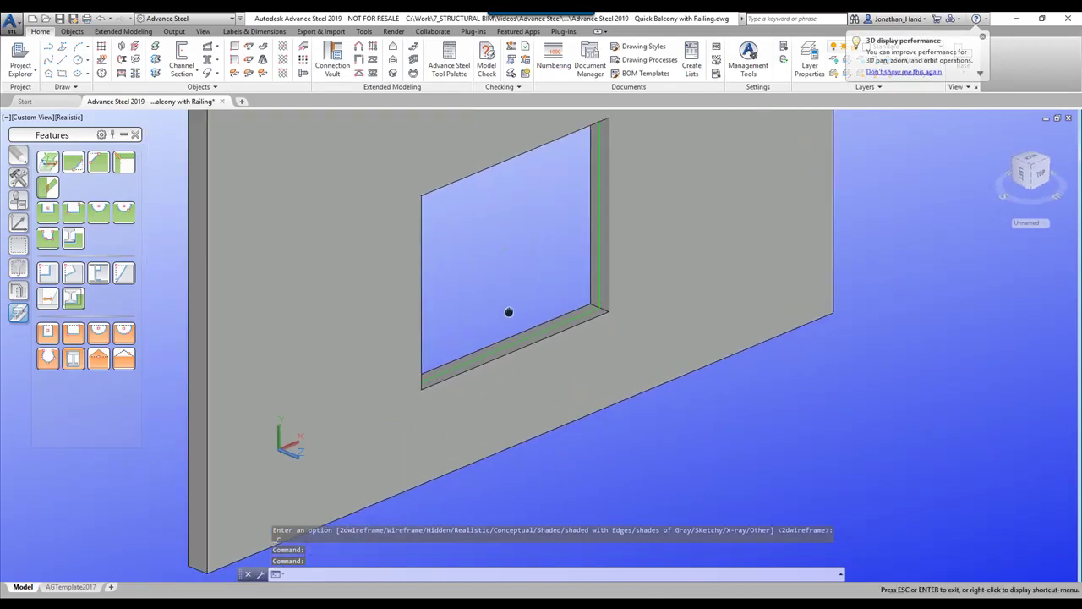
Draw a line 750 long outward from the wall at the opening's lower-left corner
type("l")
key("Return")
scroll(472, 364, "up", 5)
left_click(471, 364)
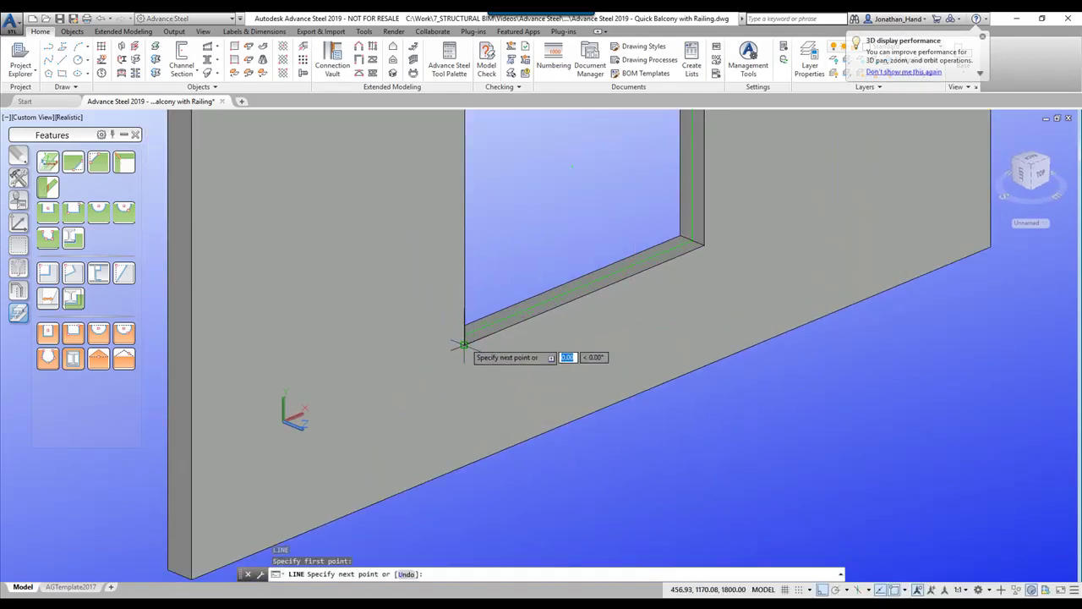
type("750")
key("Return")
key("Return")
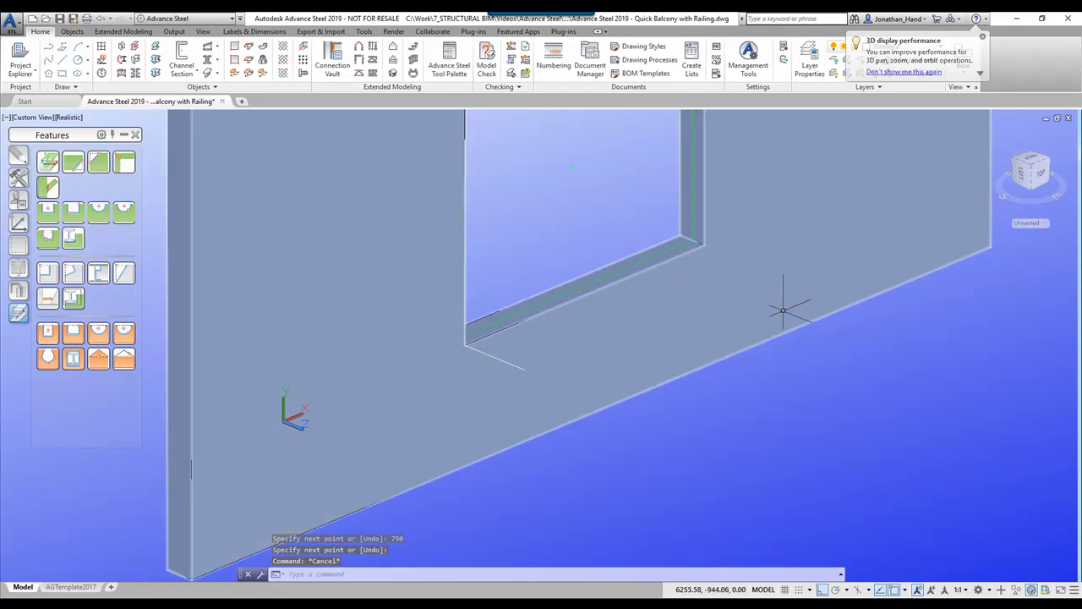
Draw a line 750 long outward from the wall at the opening's lower-right corner
key("Return")
left_click(703, 245)
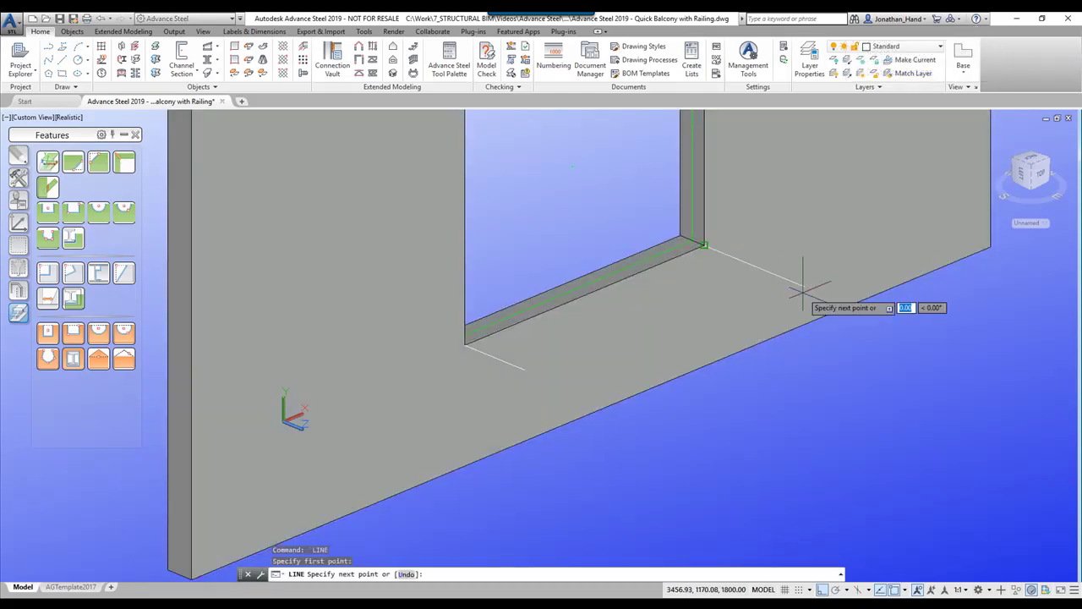
type("750")
key("Return")
key("Return")
Connect the outer ends of the two projecting lines with a line to complete the balcony outline
key("Return")
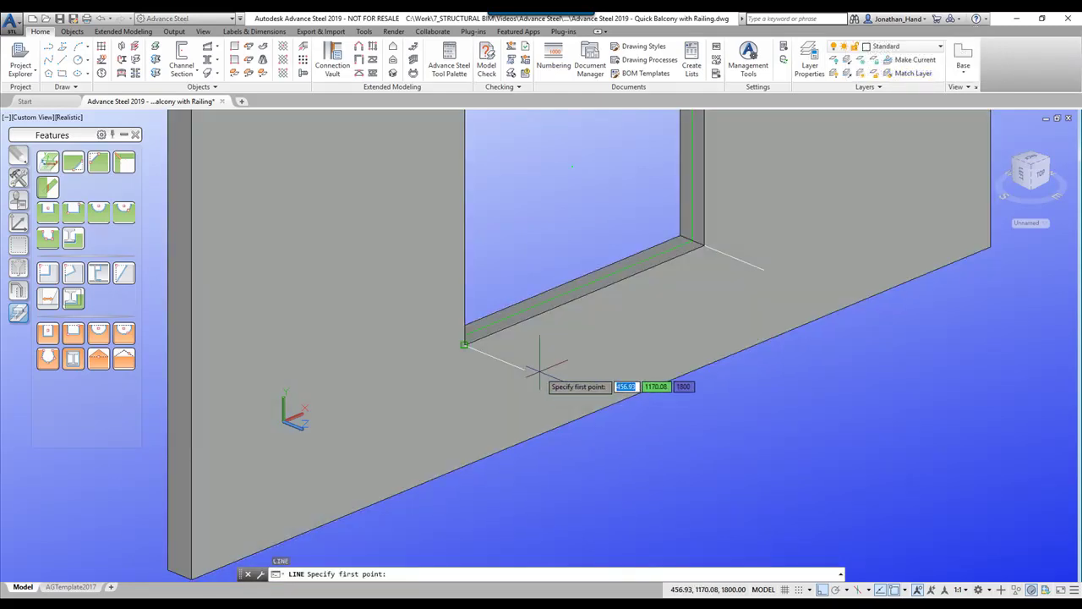
left_click(524, 368)
left_click(764, 271)
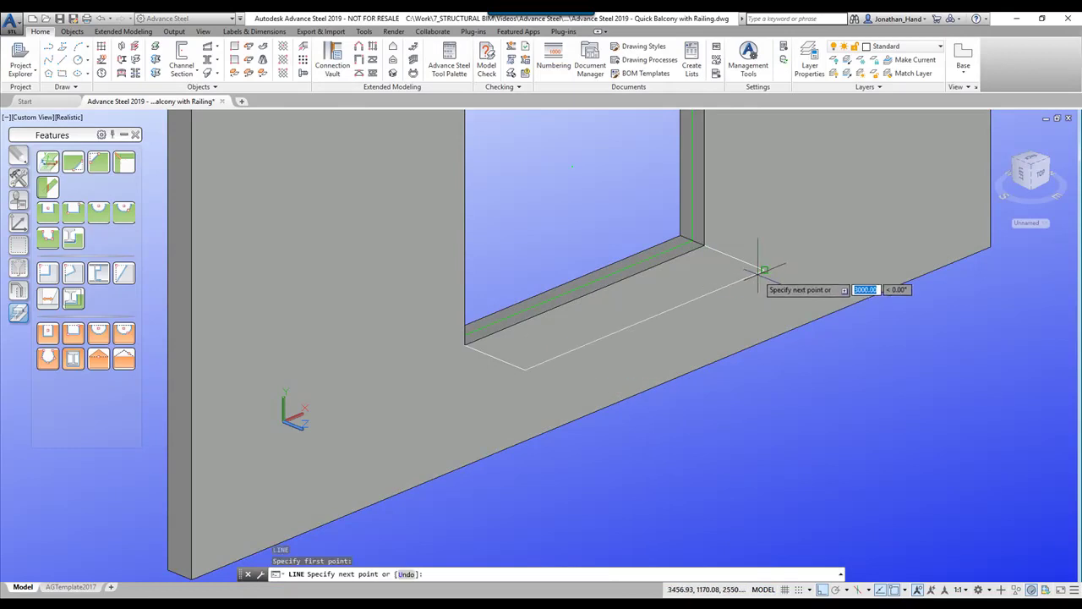
key("Escape")
scroll(710, 339, "down", 6)
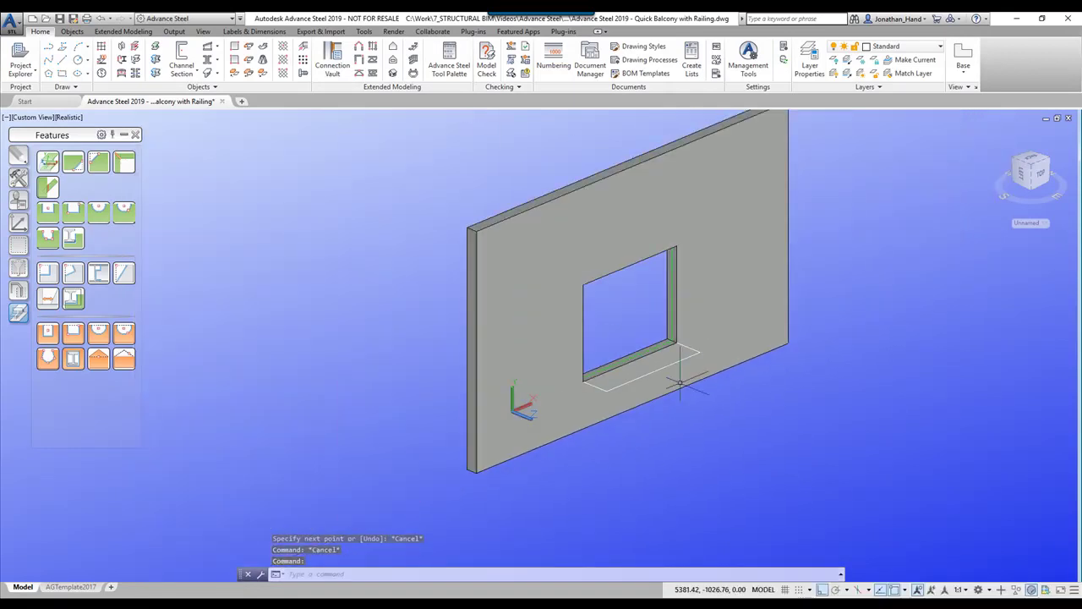
Place a channel section along the left projecting line, from the opening's corner to the line's outer end
left_click(187, 75)
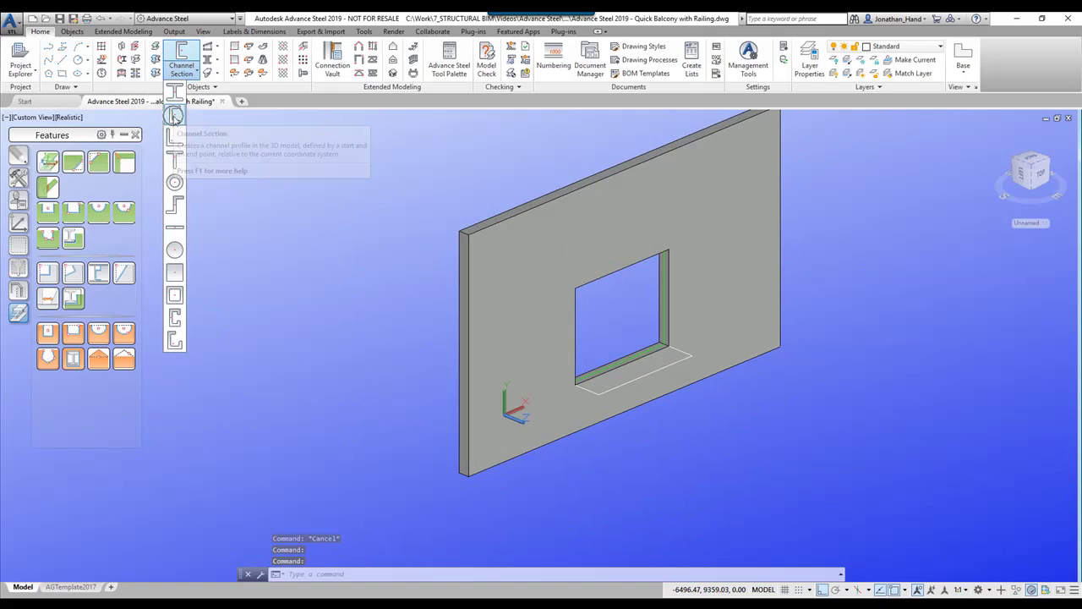
left_click(174, 118)
scroll(507, 389, "up", 5)
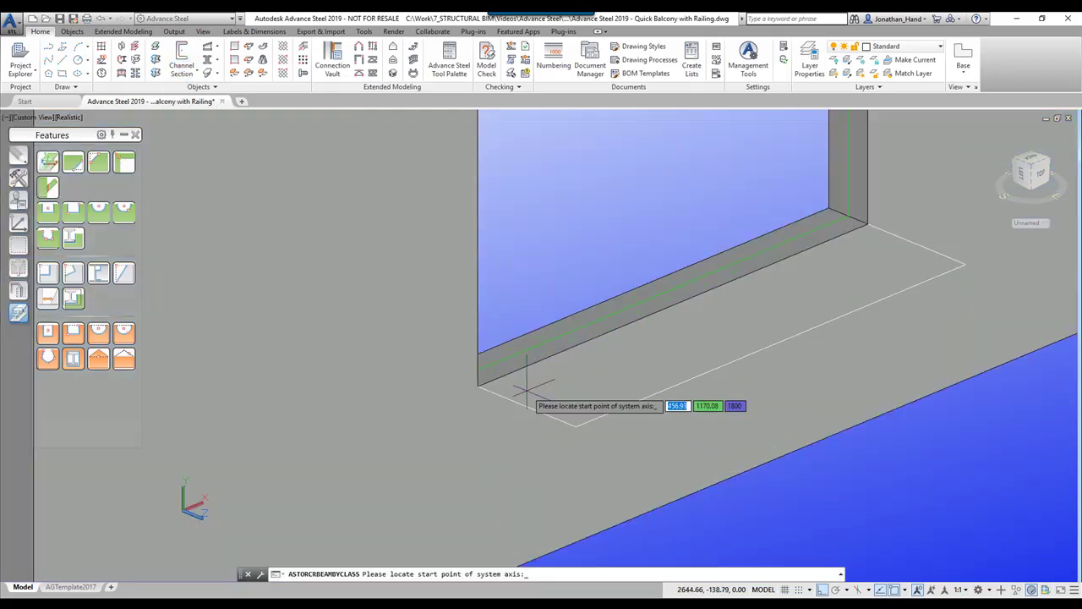
left_click(478, 388)
left_click(577, 423)
key("Return")
Set the left channel's rotation angle to -90 and check its section size
left_click(782, 302)
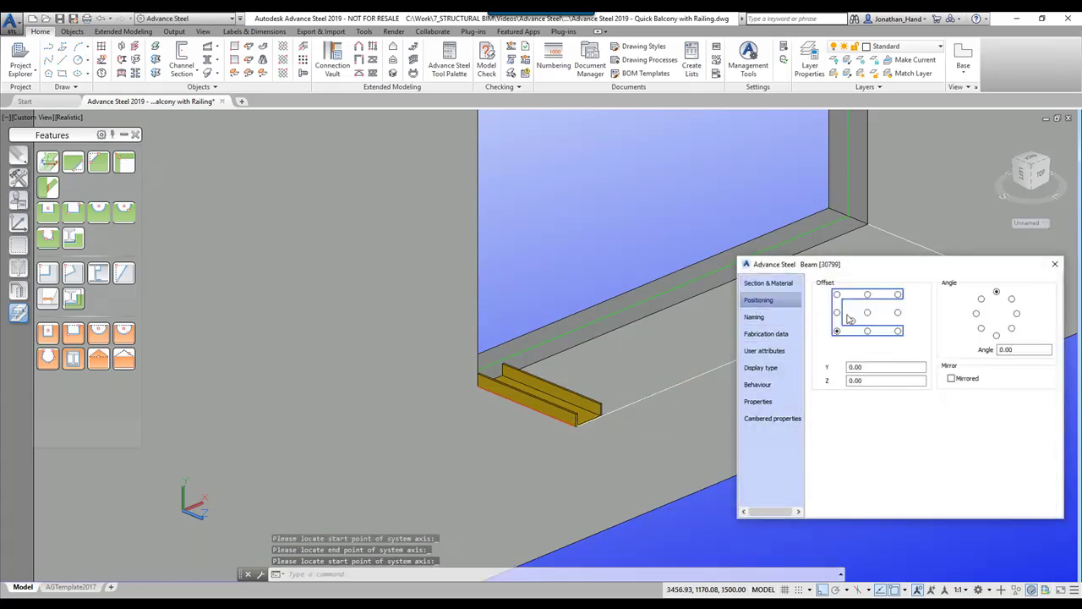
left_click(978, 315)
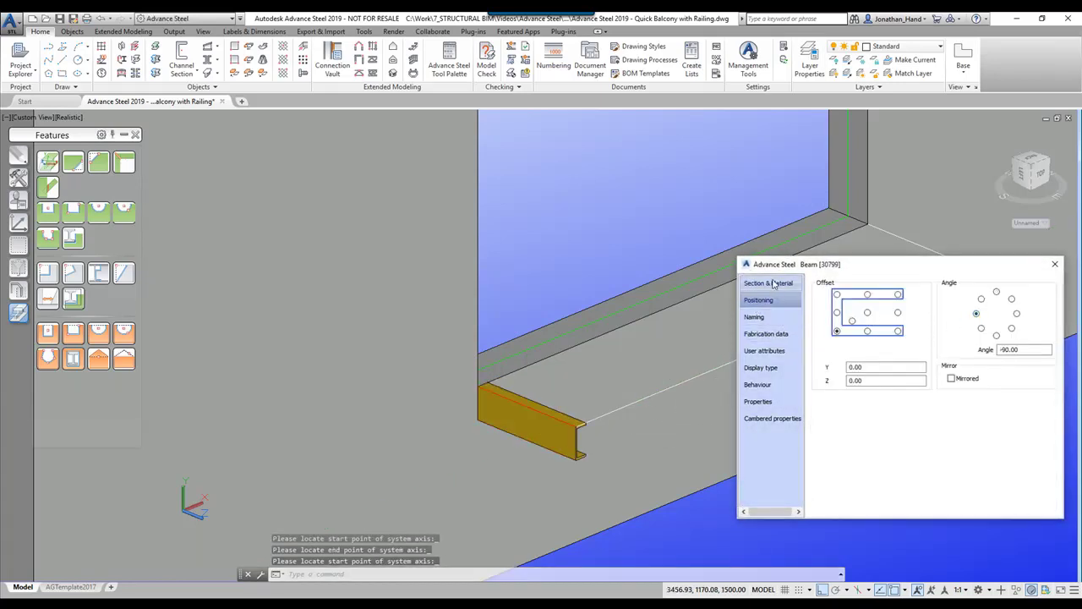
left_click(772, 284)
left_click(995, 302)
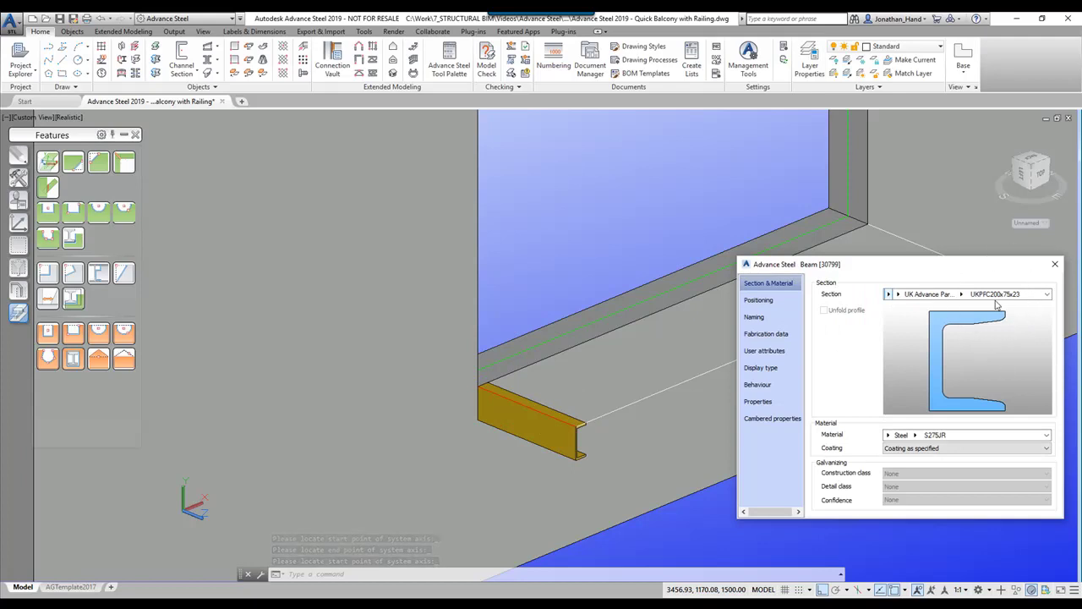
left_click(1055, 264)
Place a channel section along the outline's front line from left to right and set its rotation angle to 90
left_click(182, 60)
scroll(588, 423, "up", 3)
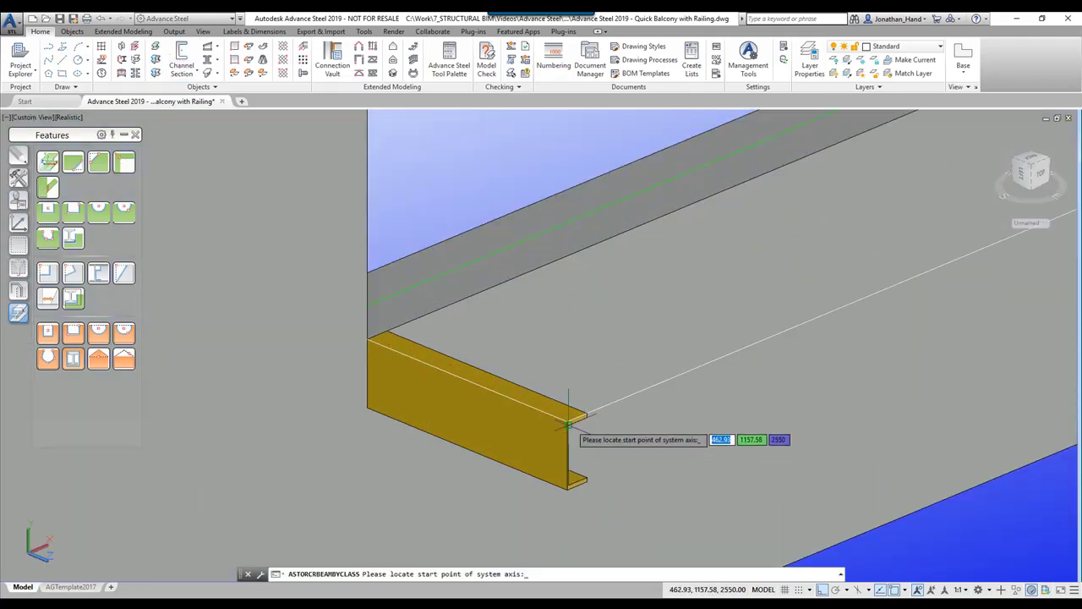
scroll(567, 420, "up", 3)
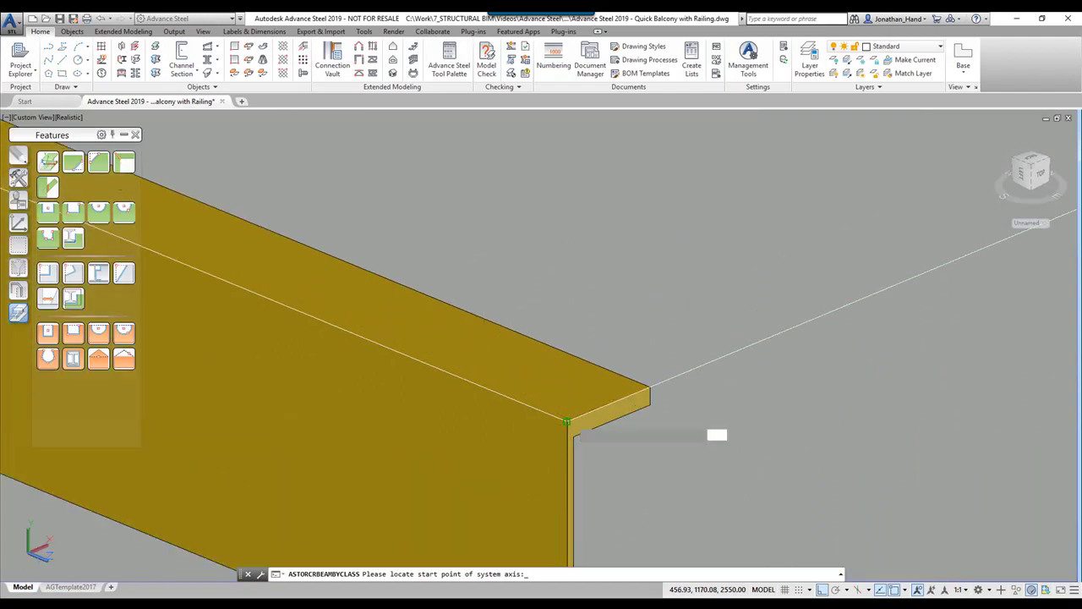
left_click(569, 419)
scroll(592, 398, "down", 5)
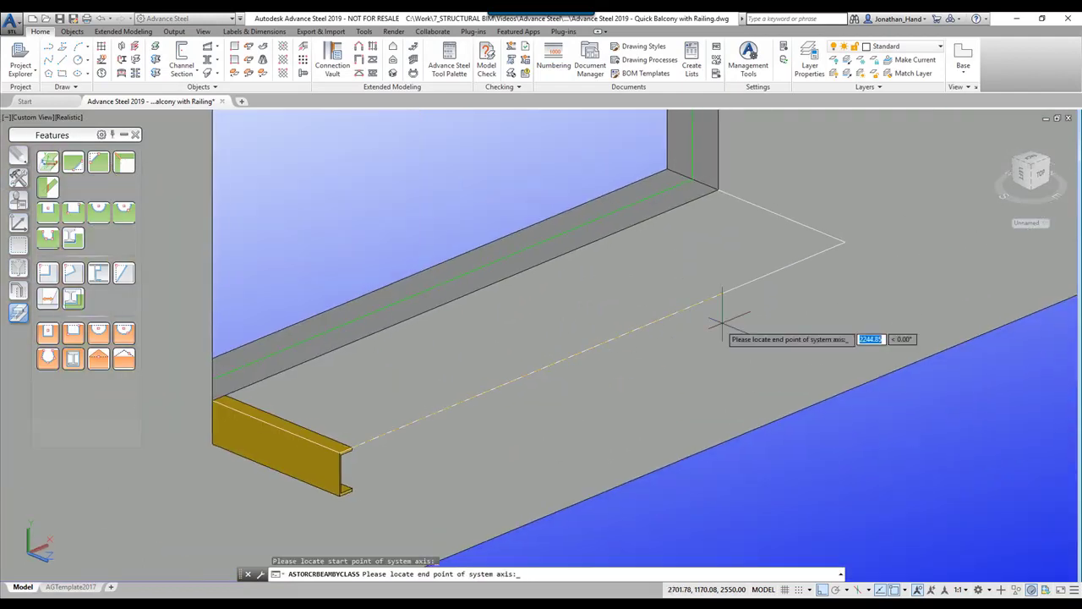
left_click(846, 244)
key("Return")
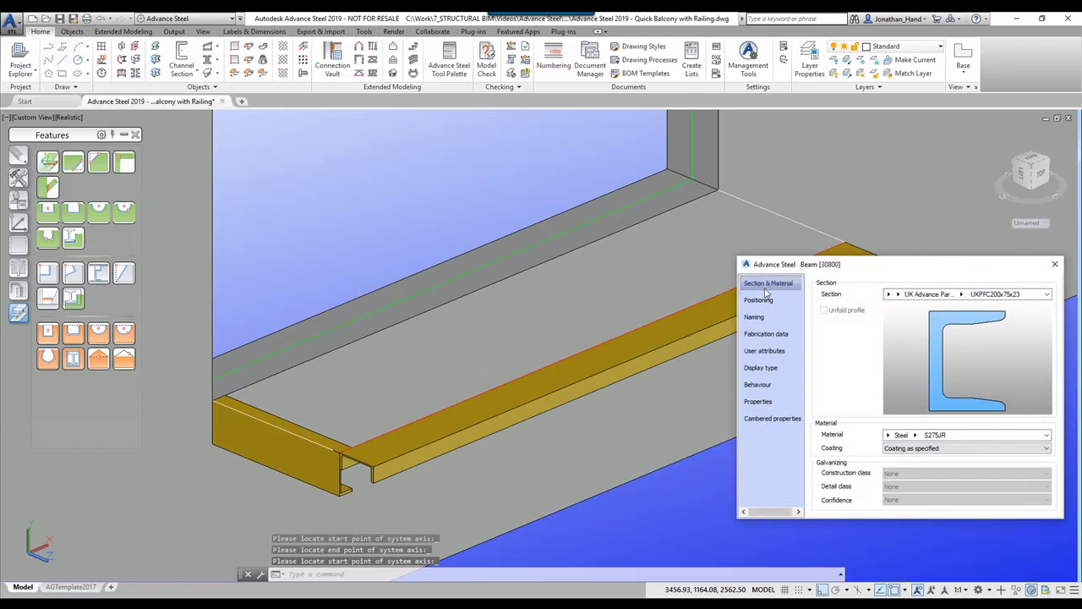
left_click(1018, 314)
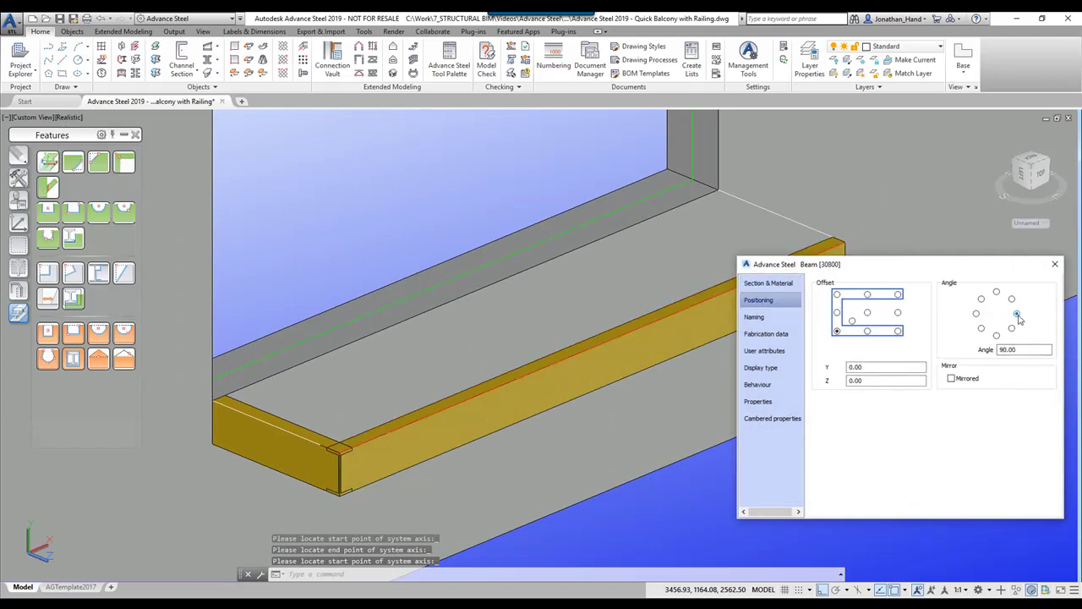
left_click(1057, 267)
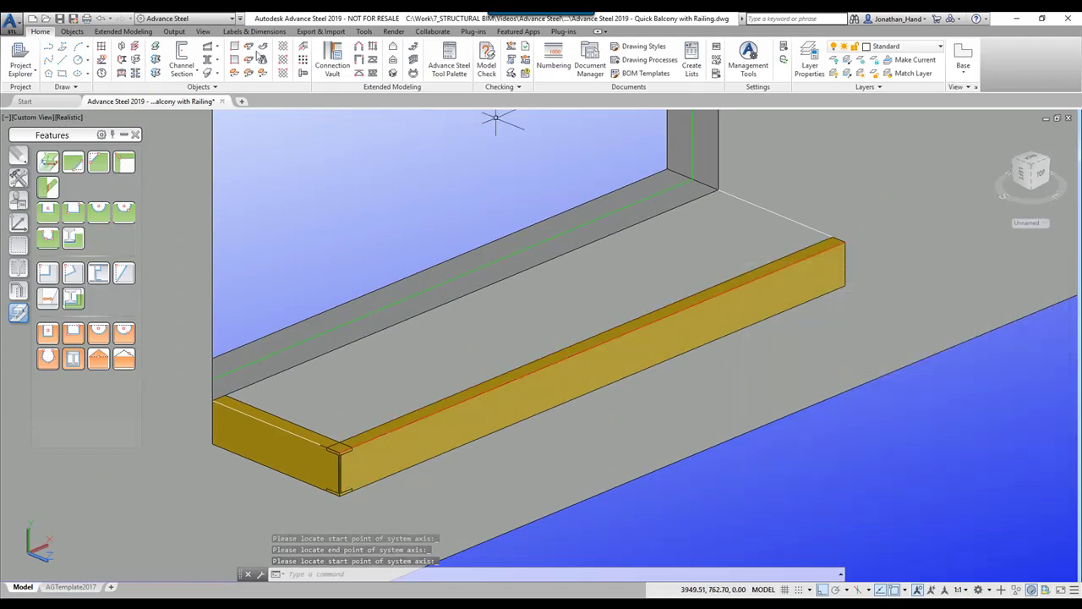
Place a channel section along the right projecting line, from its outer end to the wall, with rotation angle 90
left_click(181, 55)
scroll(836, 247, "up", 2)
scroll(833, 248, "up", 1)
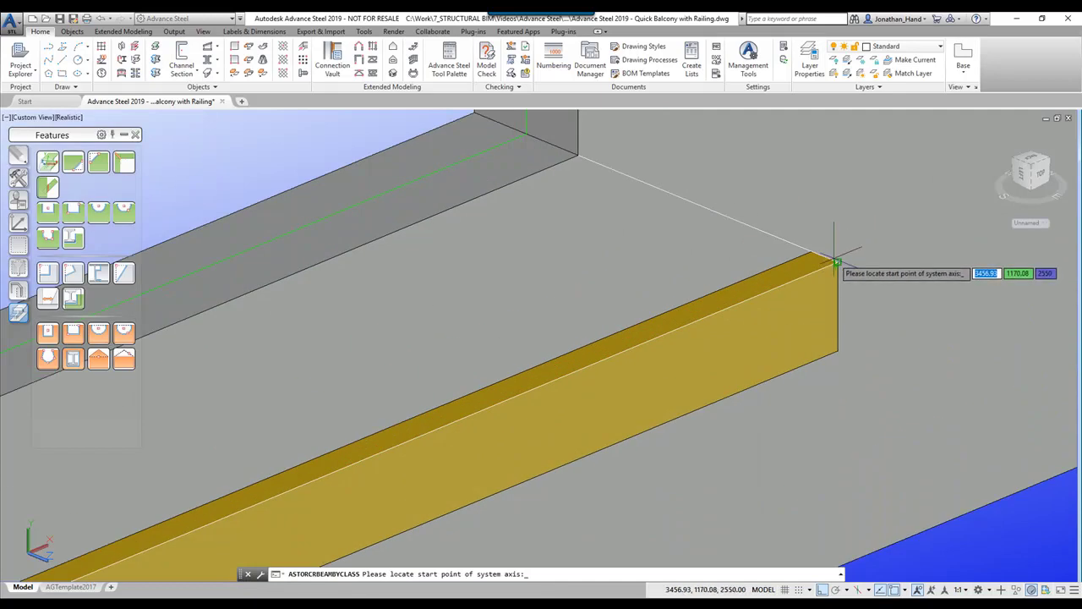
left_click(836, 264)
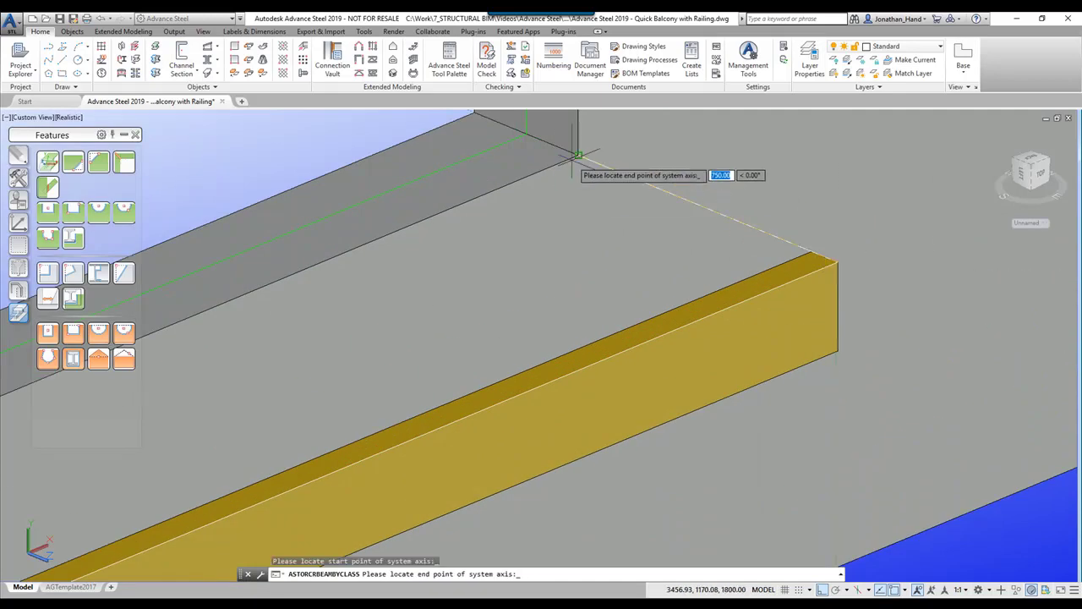
left_click(579, 155)
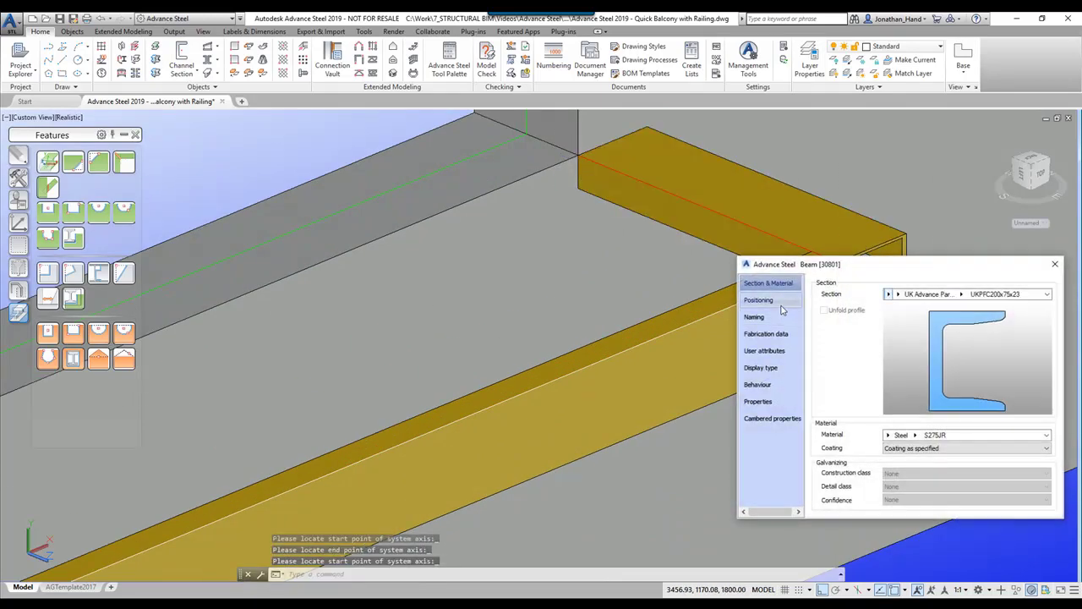
left_click(780, 304)
left_click(977, 314)
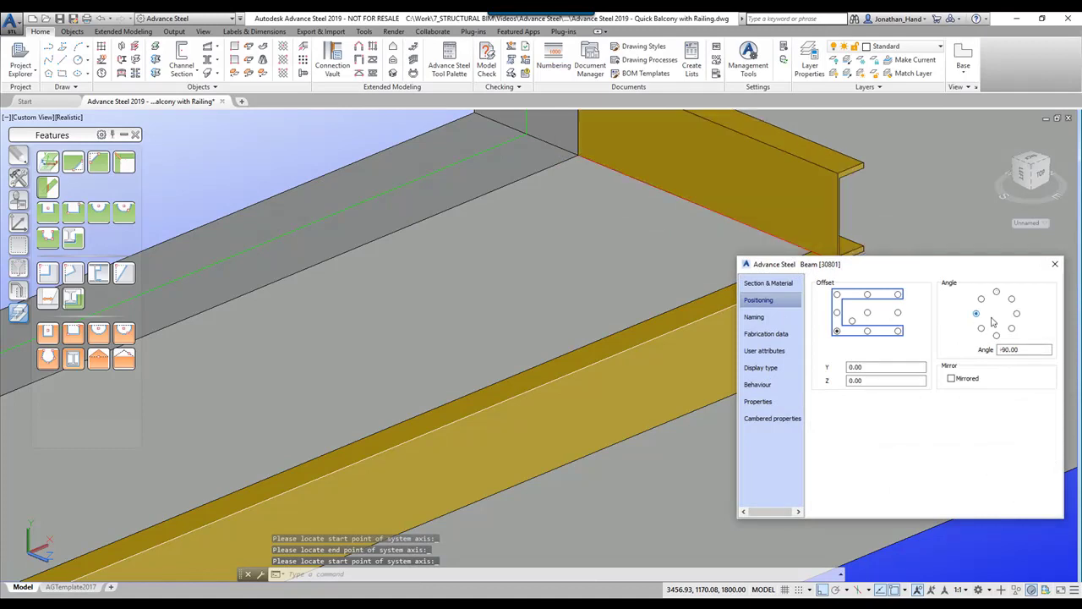
left_click(1017, 315)
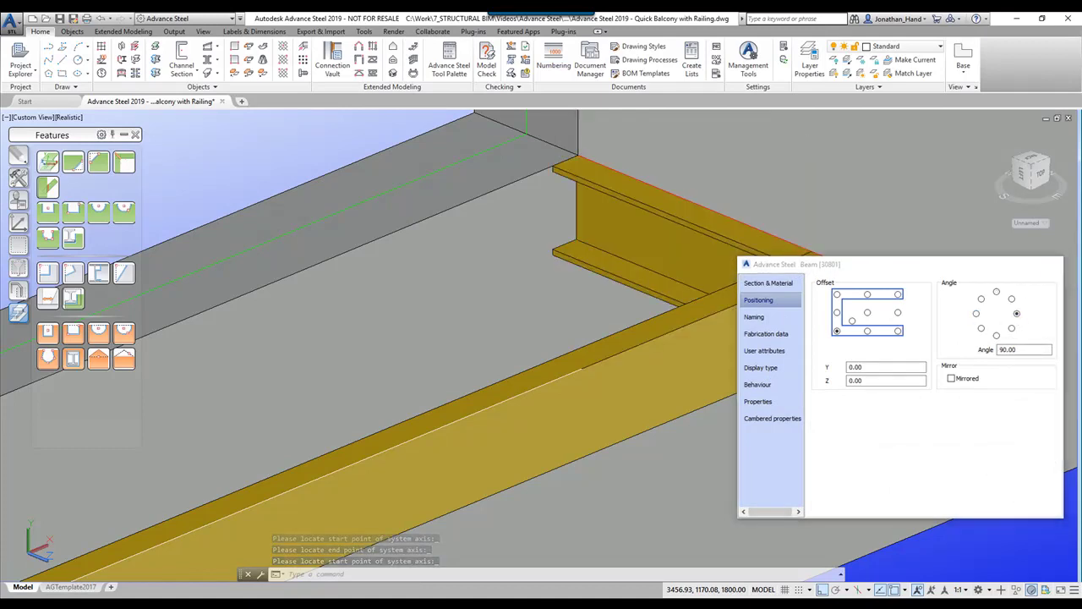
Place a channel section along the wall, from the right channel's inner end to the left channel's inner end
left_click(1055, 267)
left_click(184, 65)
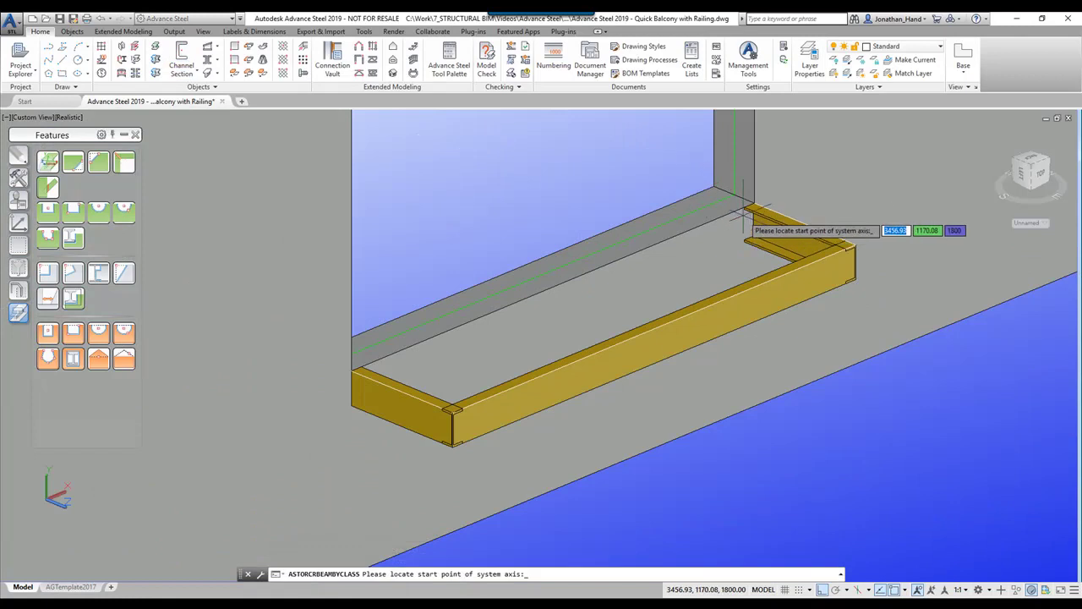
scroll(752, 216, "up", 4)
scroll(527, 242, "down", 4)
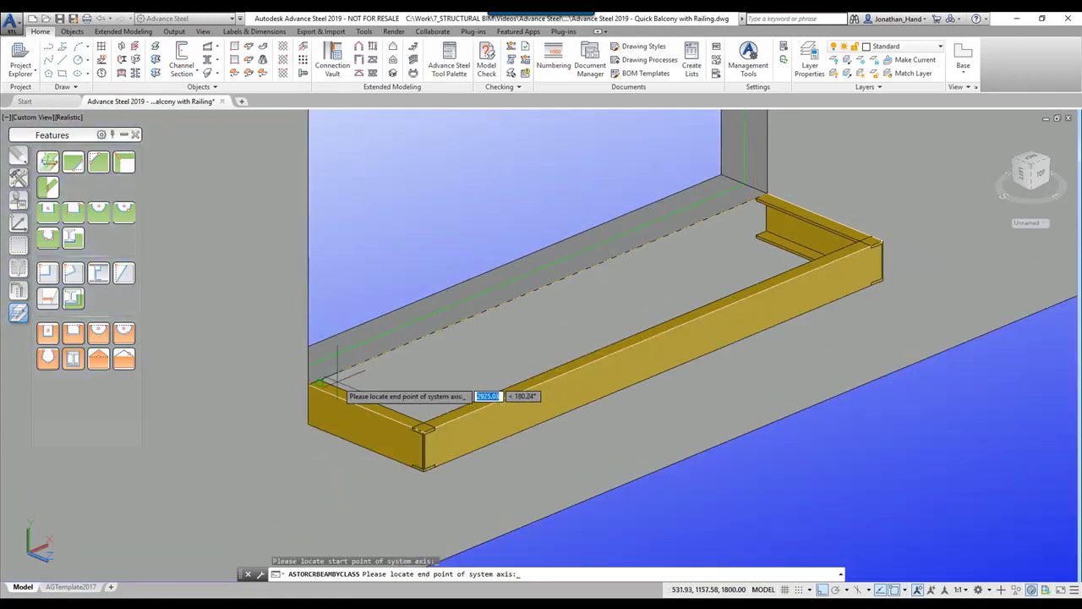
scroll(279, 378, "up", 5)
left_click(290, 376)
left_click(286, 373)
scroll(286, 373, "down", 5)
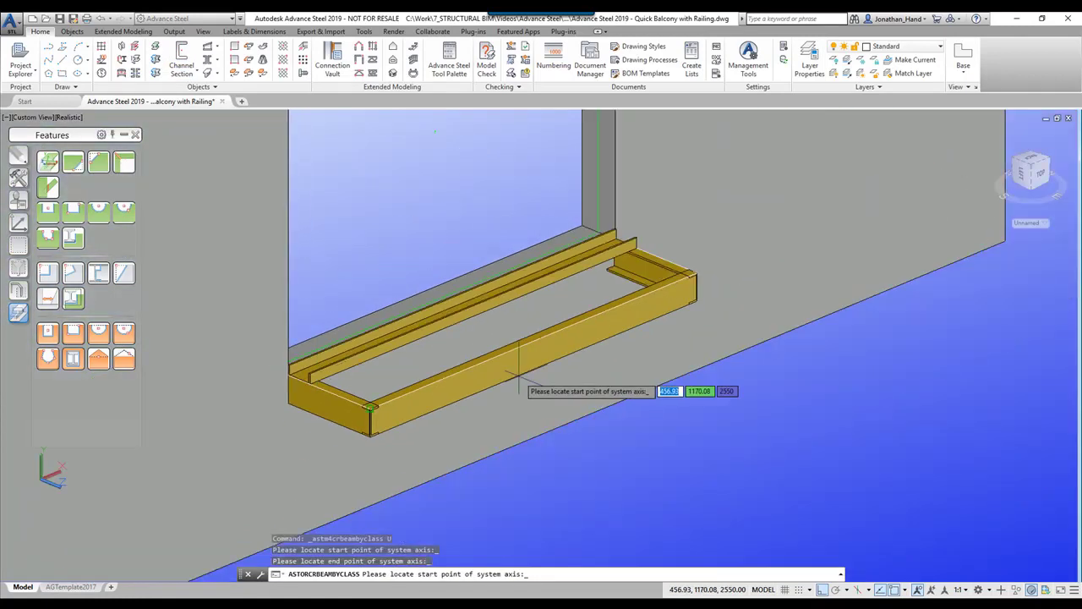
Set the wall-side channel's rotation angle to -90
key("Return")
left_click(747, 302)
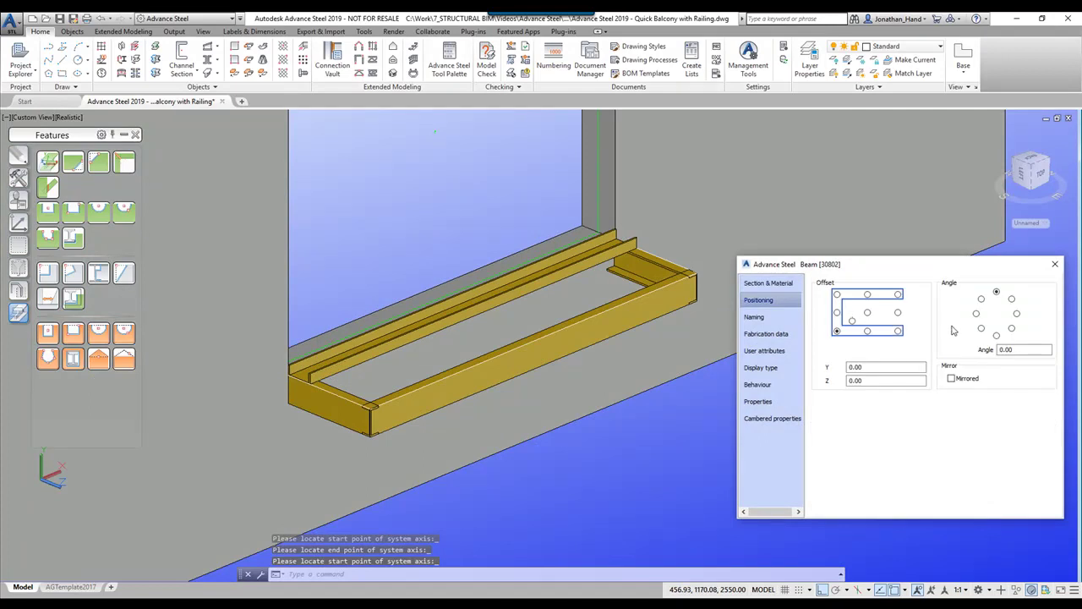
left_click(977, 314)
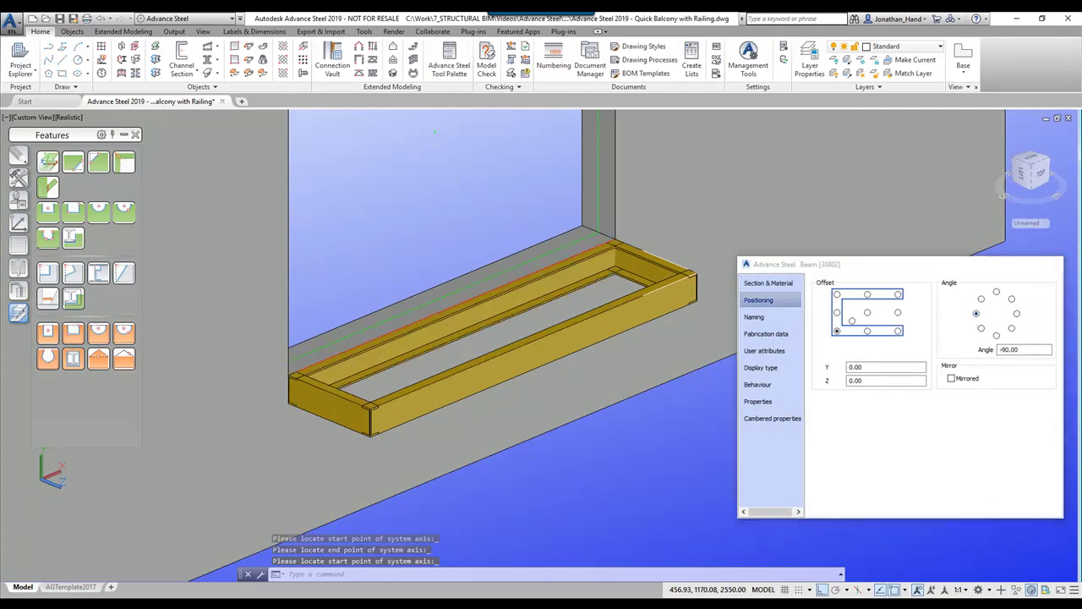
left_click(1057, 265)
Mitre the left and front channels at their outer corner with the Create weld option enabled
scroll(487, 302, "up", 3)
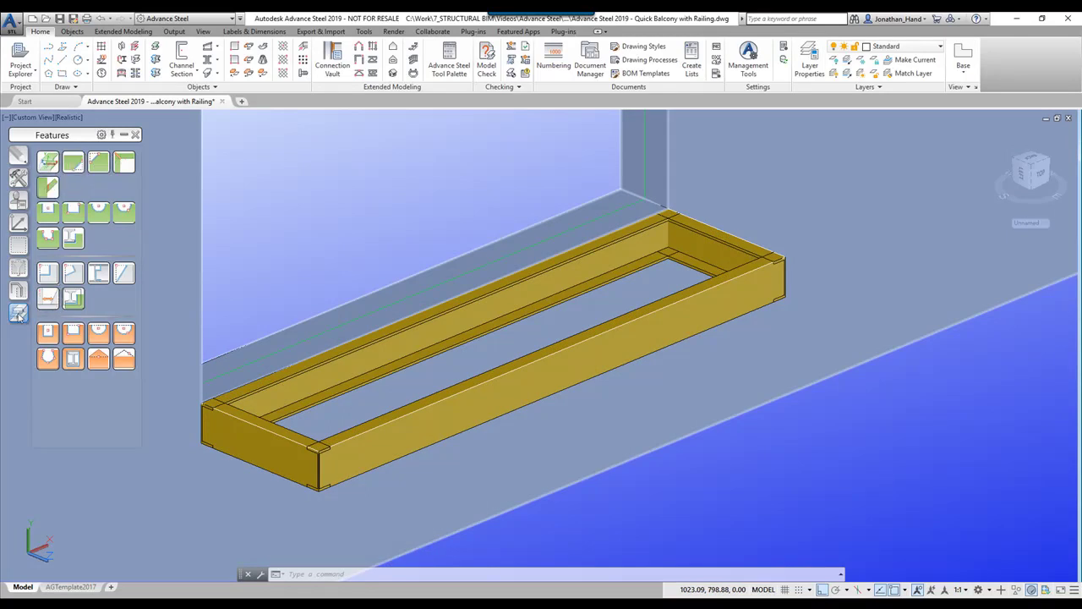
left_click(294, 461)
key("Return")
left_click(332, 458)
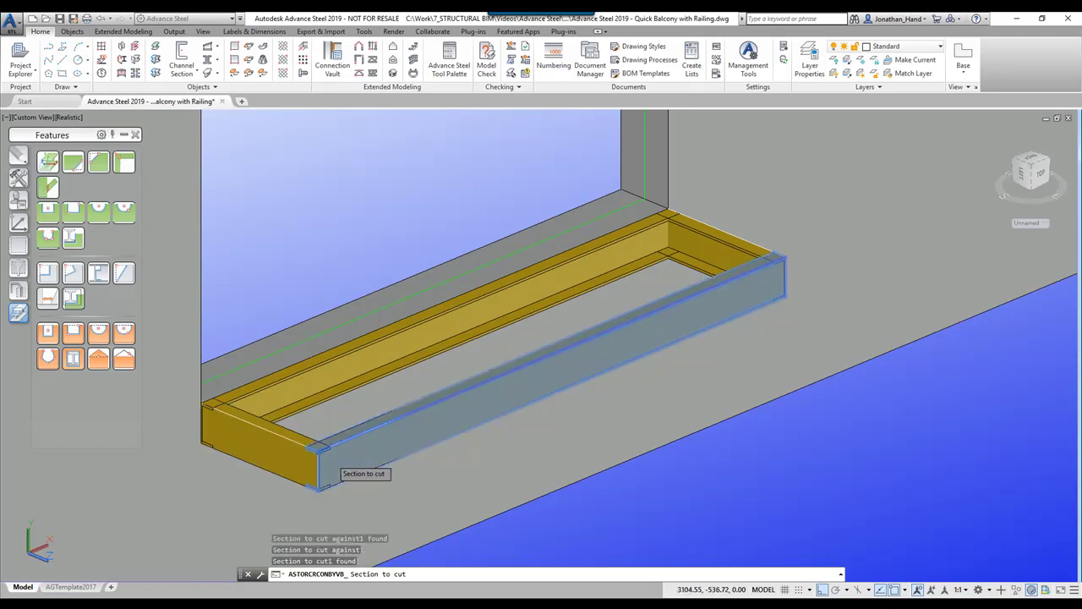
key("Return")
left_click(767, 306)
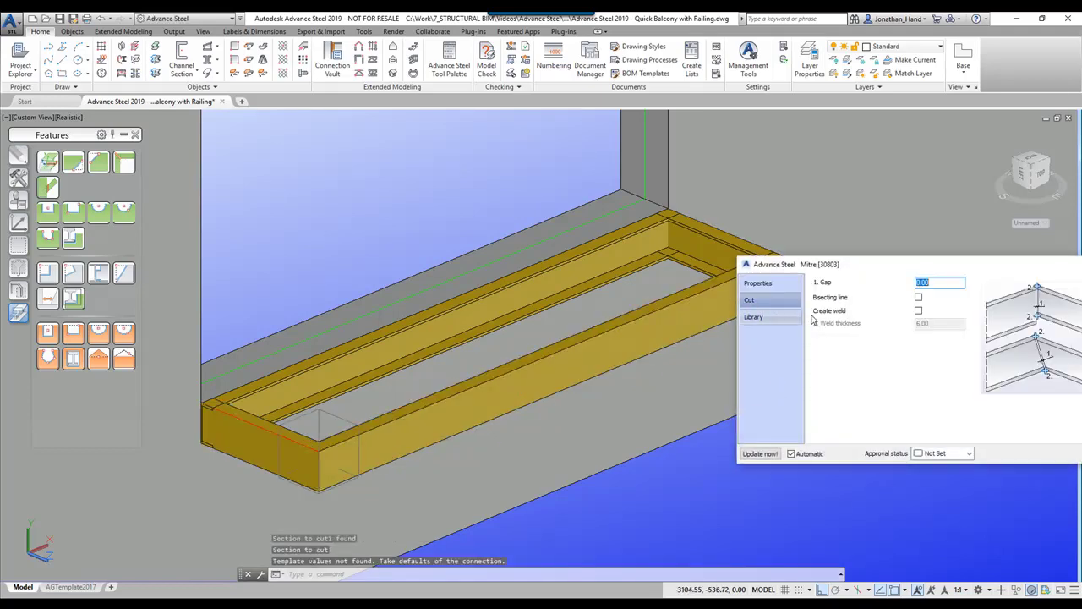
left_click(920, 312)
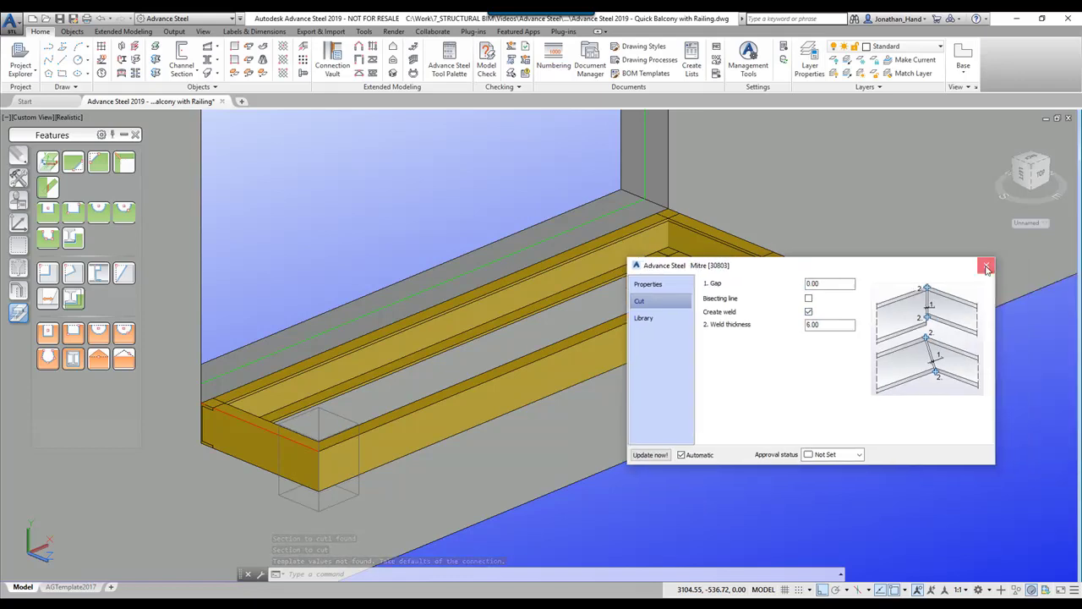
left_click(986, 268)
Mitre the front and right channels at their outer corner with the Create weld option enabled
left_click(123, 161)
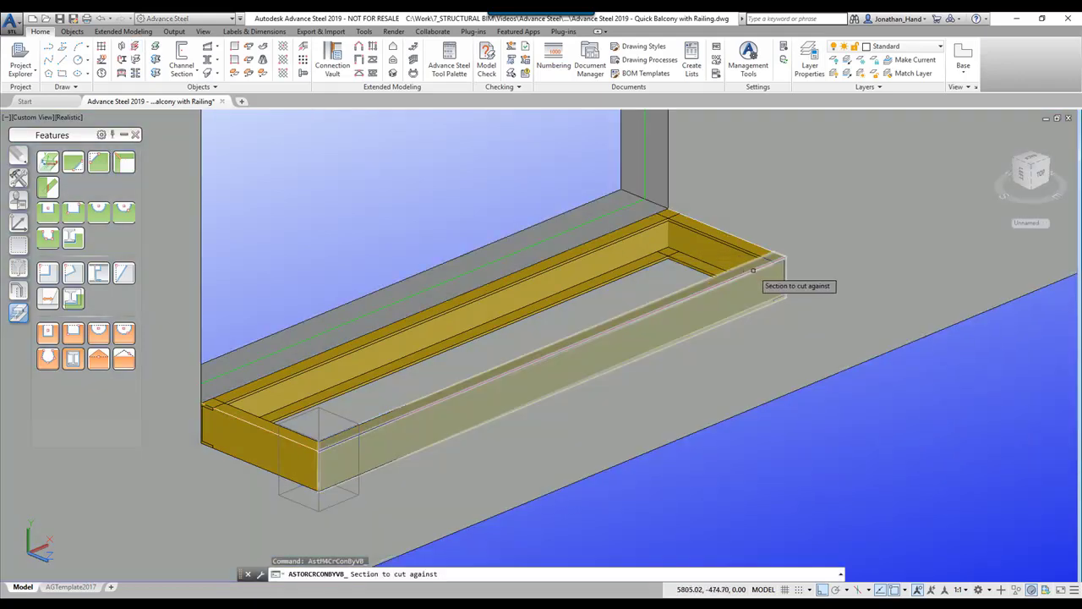
left_click(744, 270)
left_click(751, 252)
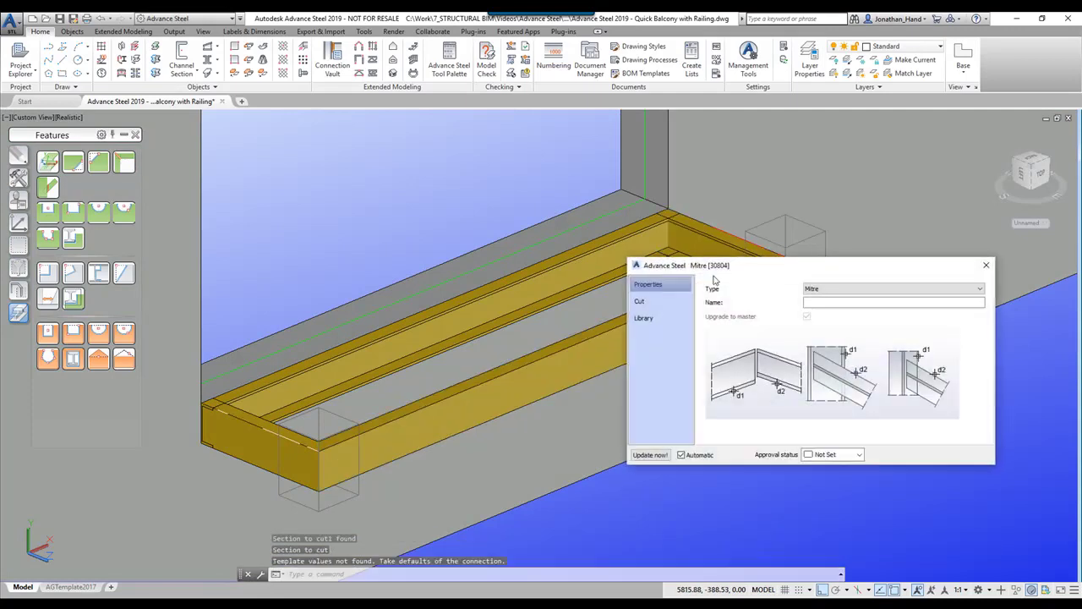
left_click(659, 301)
left_click(809, 312)
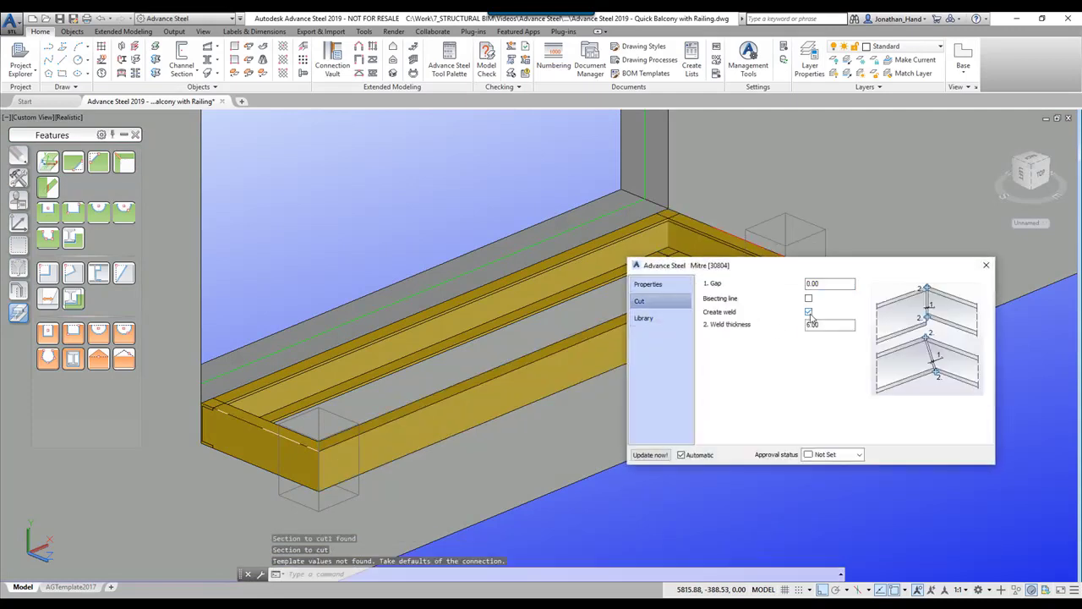
left_click(988, 265)
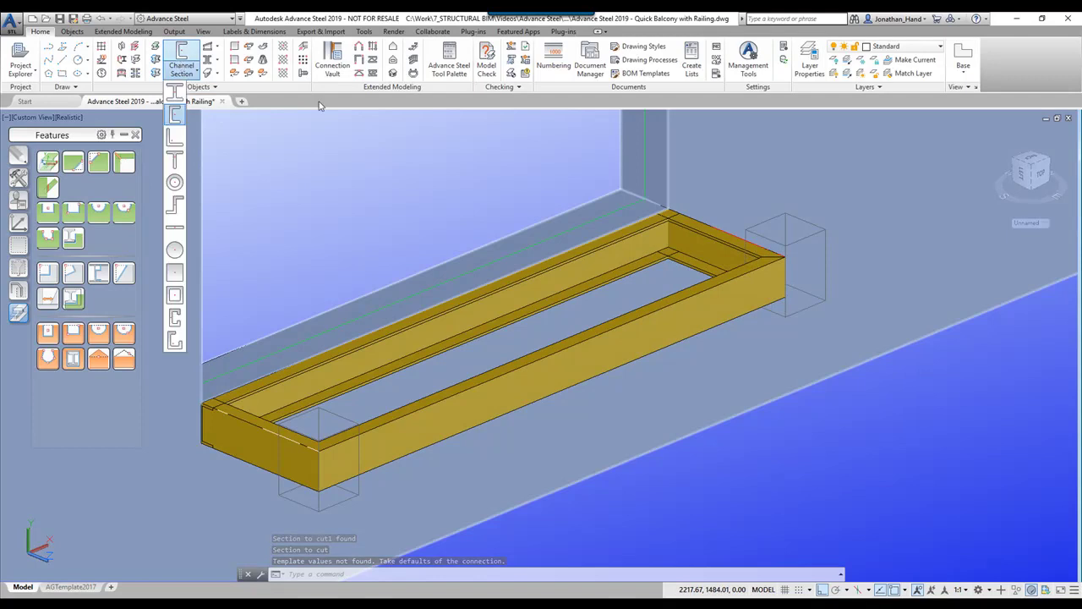
Add a mitre connection between the wall-side channel and the right channel at the frame's inner right corner
left_click(175, 118)
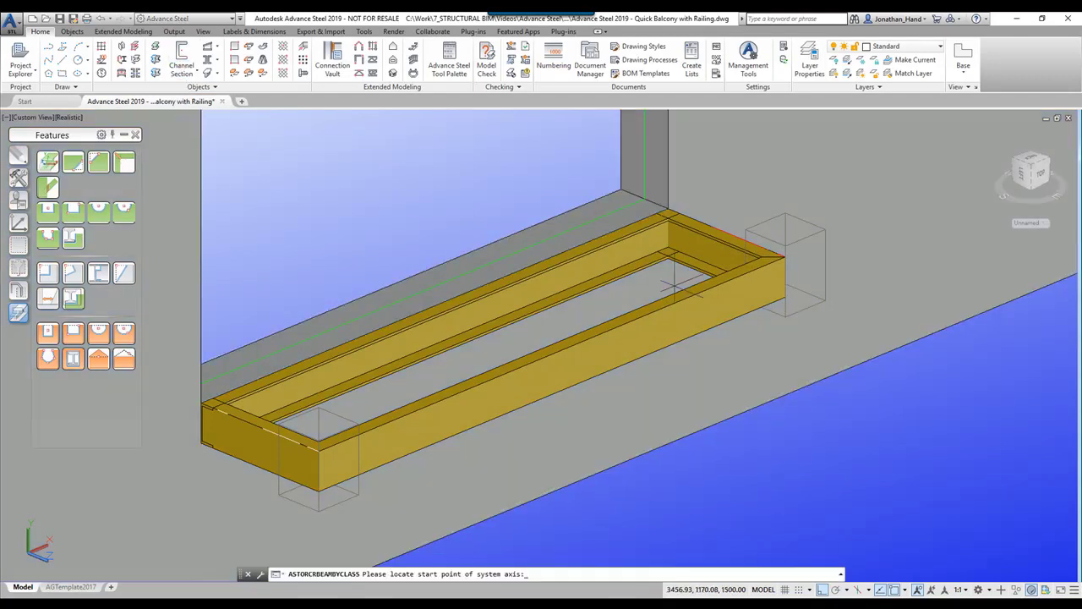
key("Escape")
left_click(123, 160)
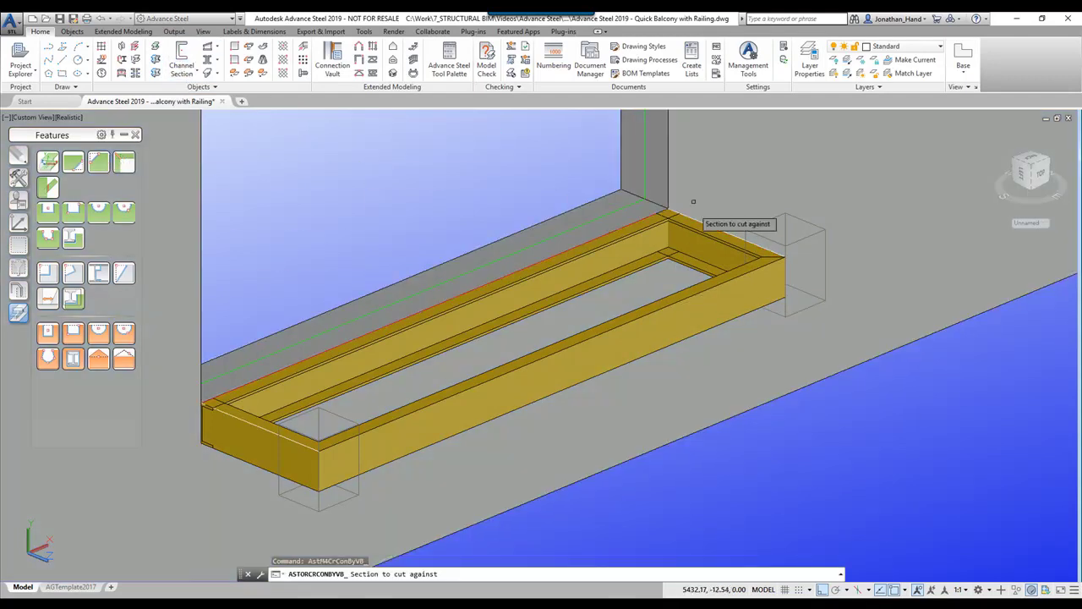
left_click(660, 233)
key("Return")
left_click(660, 234)
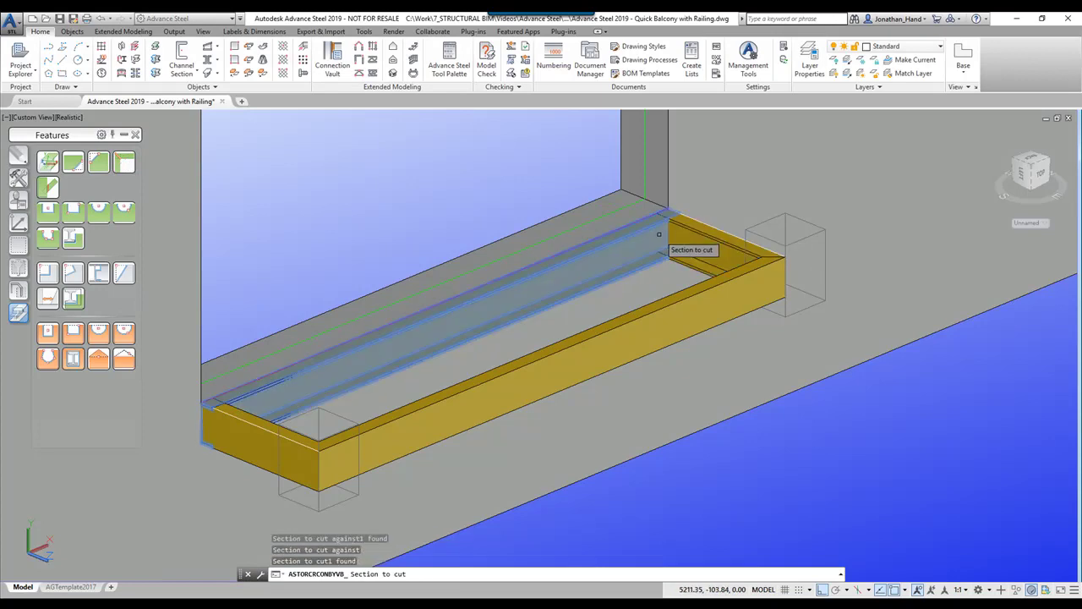
key("Return")
left_click(641, 302)
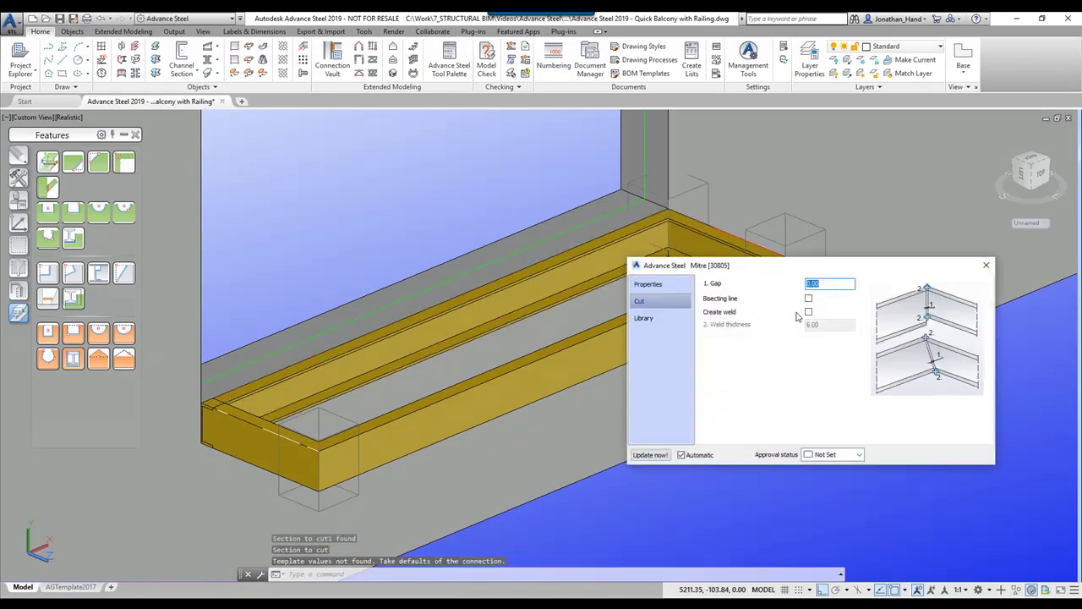
left_click(986, 265)
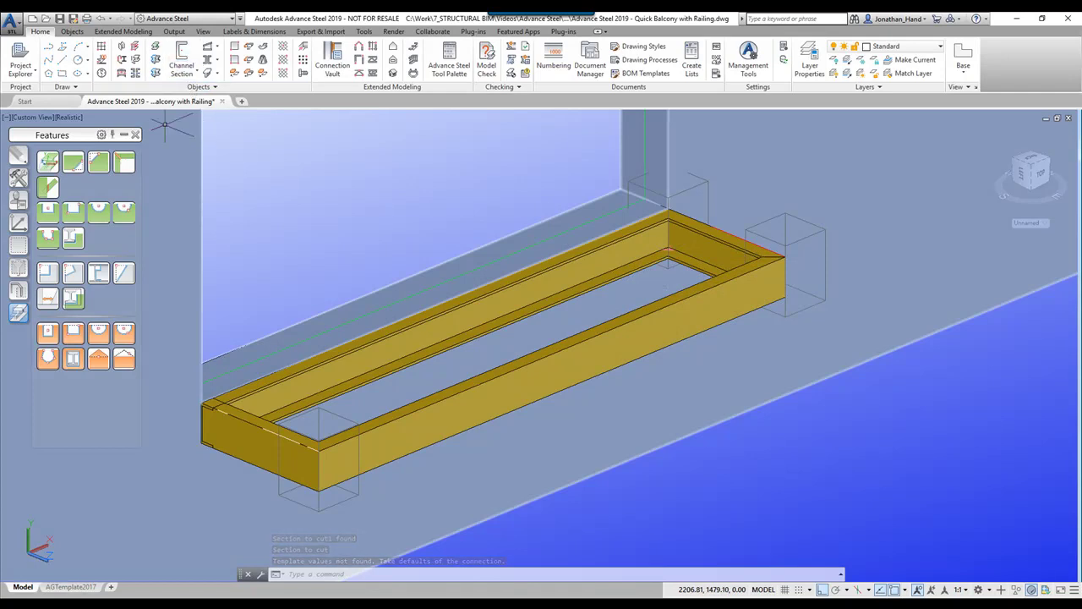
Add a mitre connection between the left channel and the wall-side channel at the frame's inner left corner
left_click(124, 162)
right_click(212, 420)
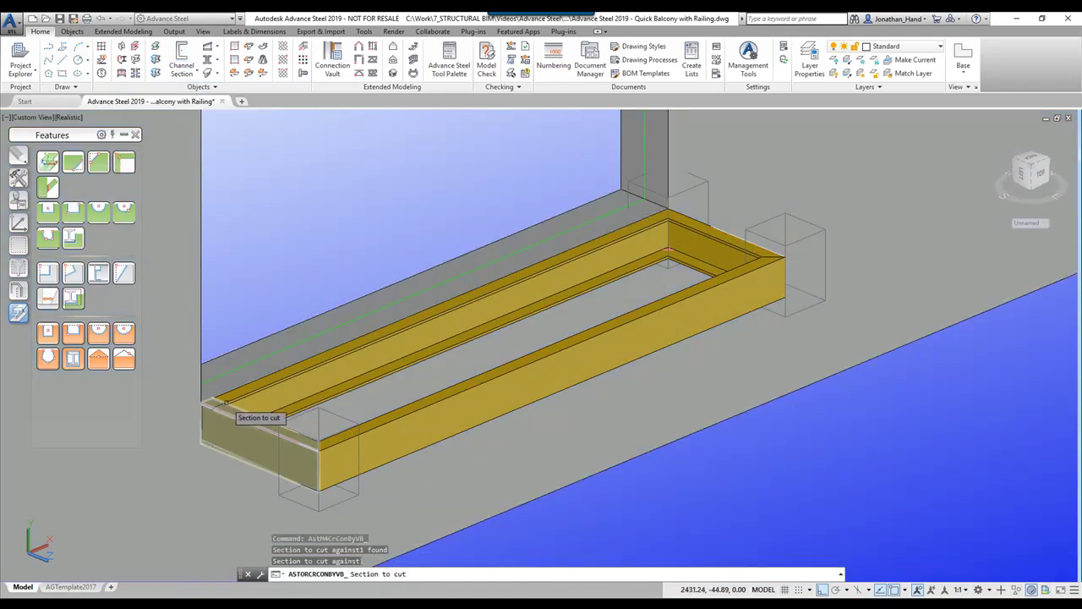
left_click(228, 399)
right_click(229, 398)
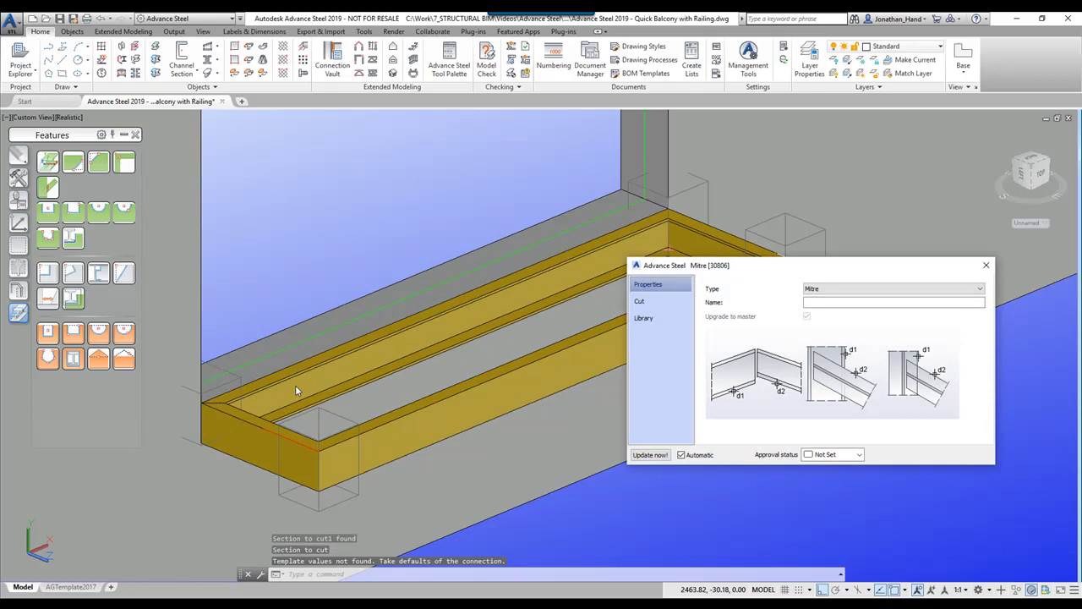
left_click(641, 301)
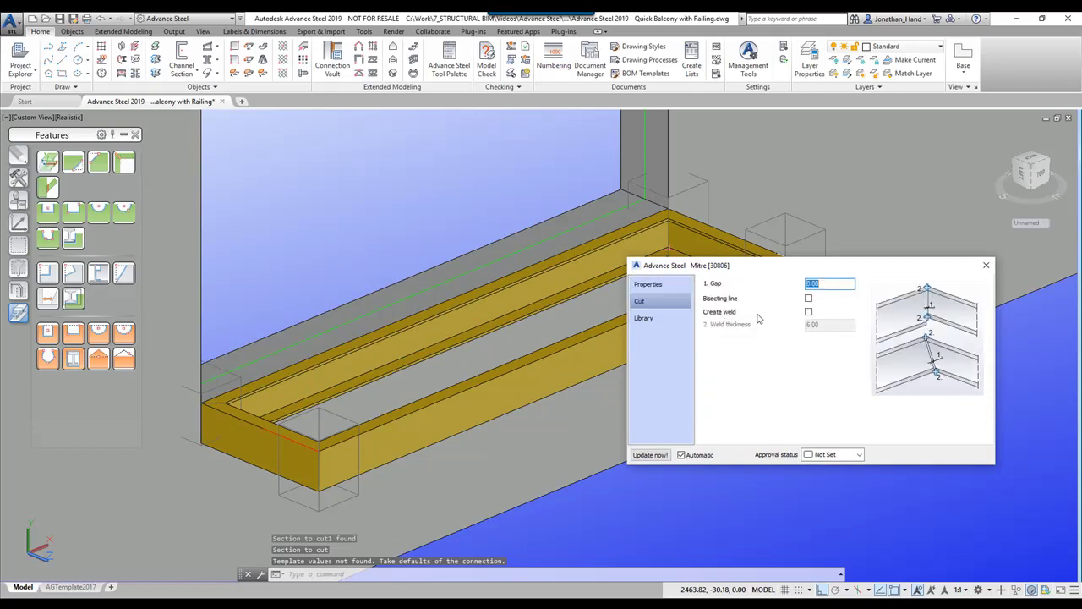
left_click(987, 268)
Copy the left channel along the balcony's length at displacements of 1000 and 2000 to create two intermediate members
type("co")
key("Return")
left_click(396, 362)
right_click(424, 240)
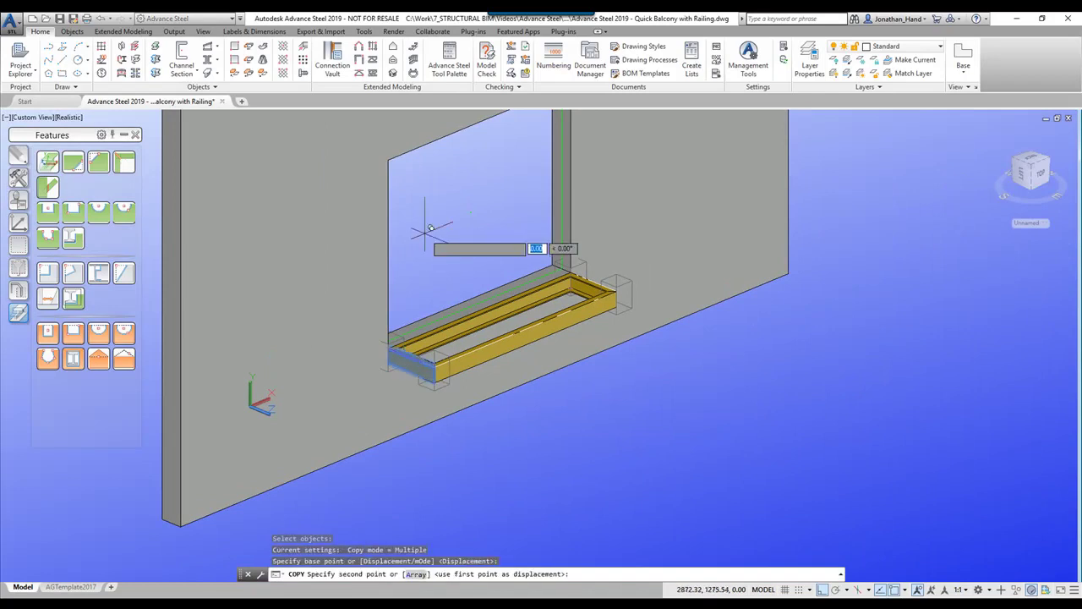
left_click(426, 234)
type("1000")
key("Return")
type("2000")
key("Return")
key("Escape")
key("Escape")
key("Escape")
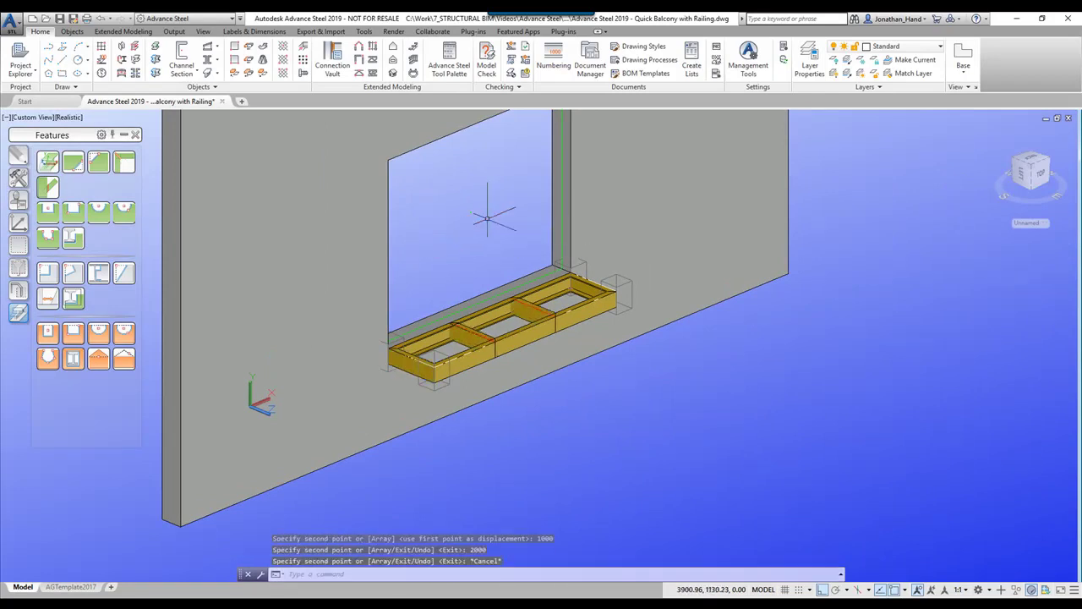
Change both intermediate members to the I section UK Advance Beam UKB178x102x19
left_click(470, 331)
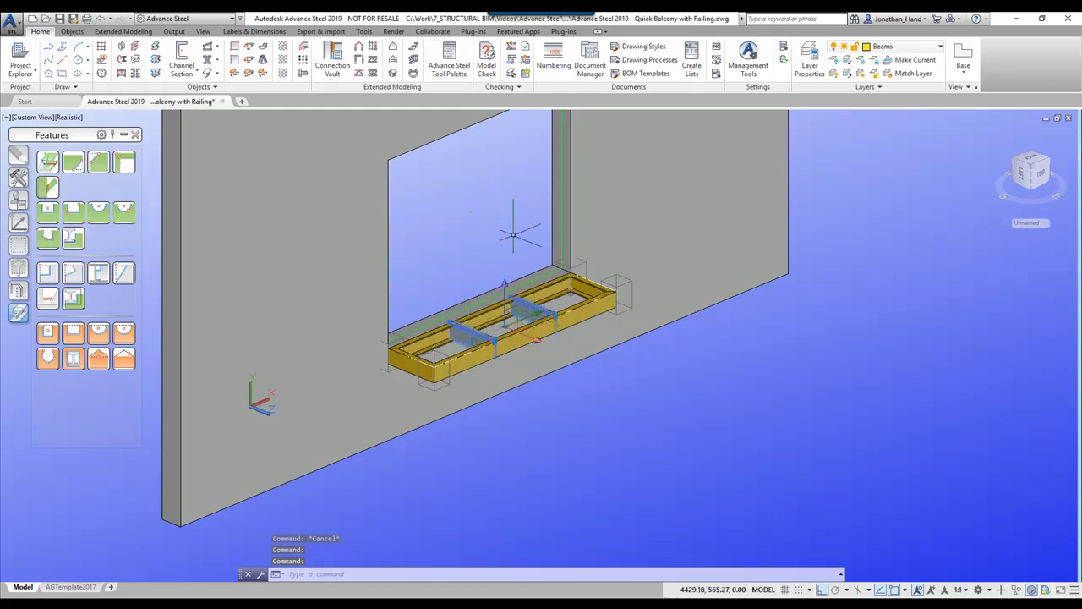
right_click(511, 337)
left_click(562, 381)
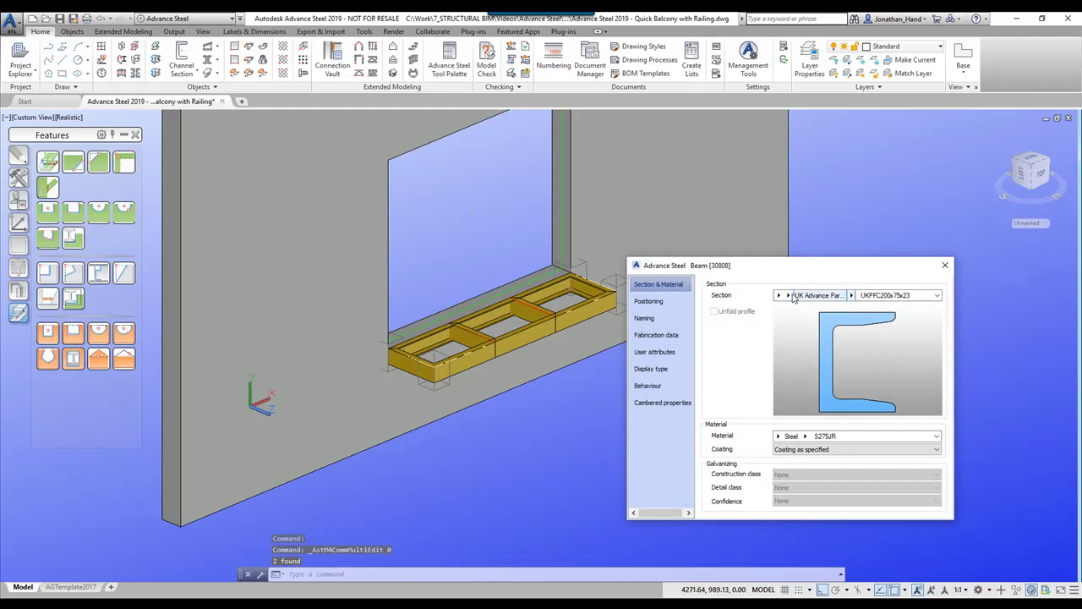
left_click(799, 297)
left_click(778, 295)
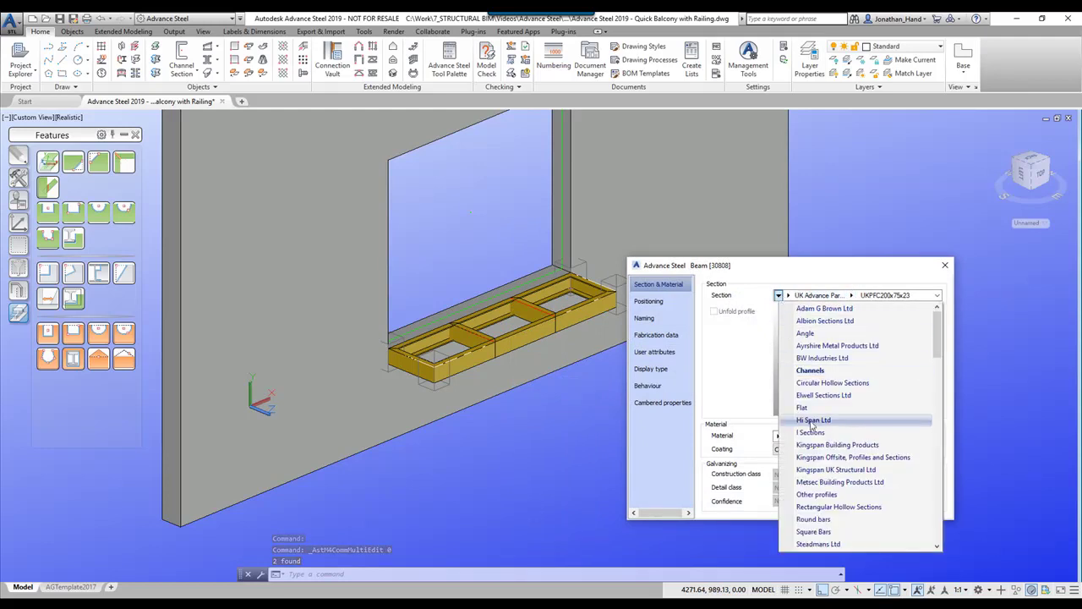
left_click(810, 432)
left_click(855, 295)
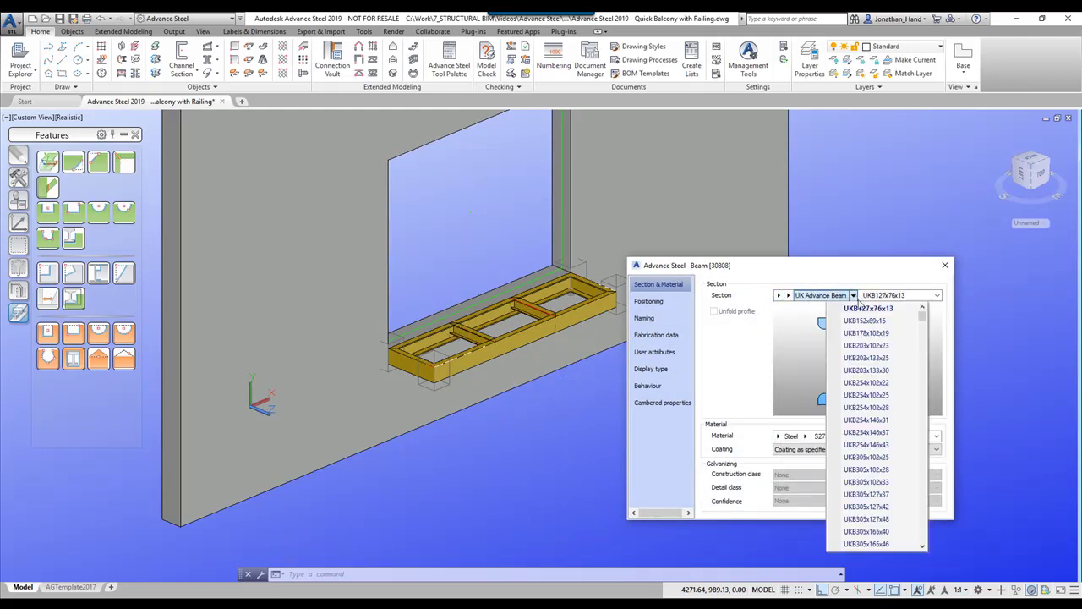
left_click(868, 333)
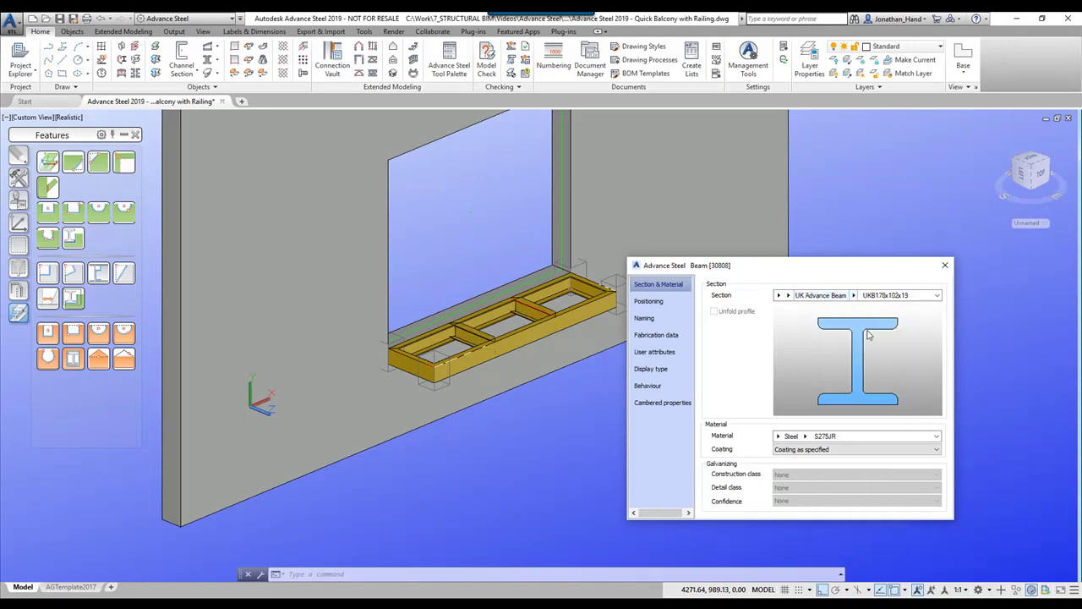
left_click(946, 266)
Add a fin plate connection from the Platform beams category between the wall-side channel and the right intermediate beam
scroll(337, 391, "up", 6)
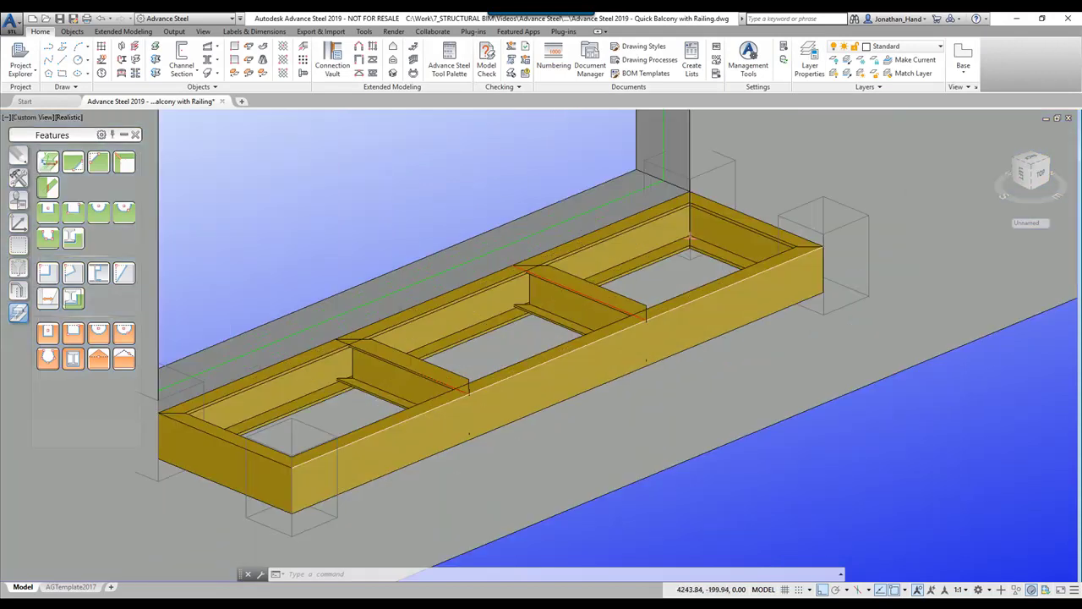
scroll(395, 372, "down", 3)
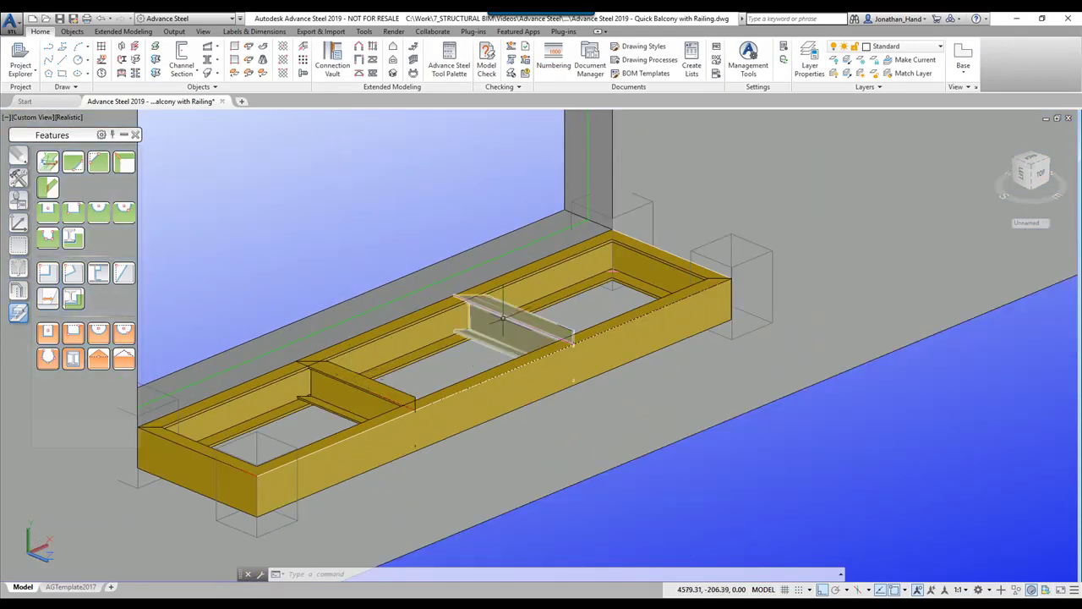
scroll(502, 318, "down", 2)
left_click(328, 75)
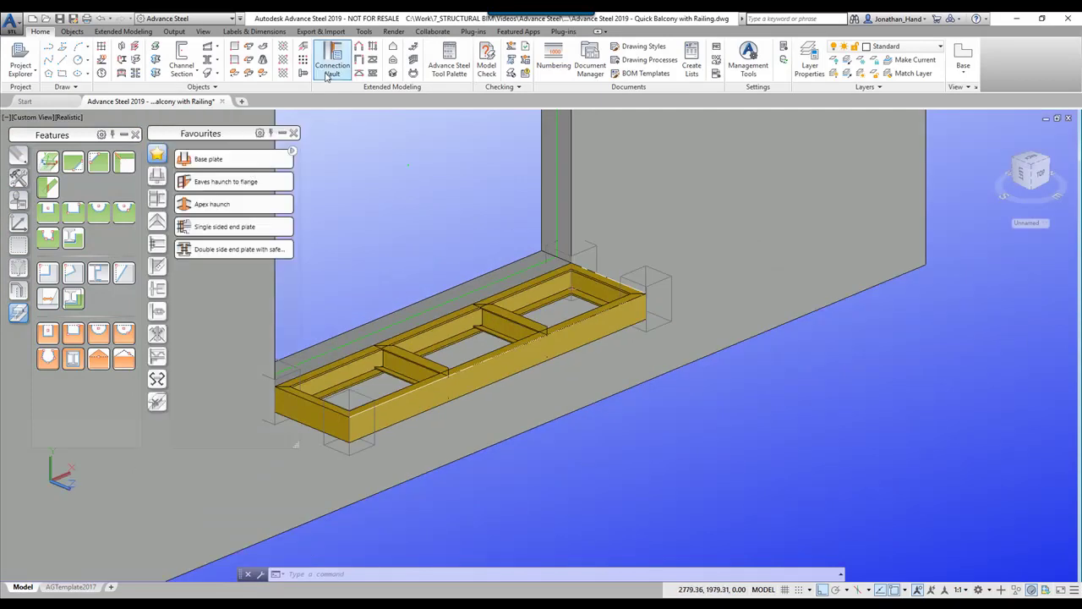
left_click(157, 221)
left_click(157, 199)
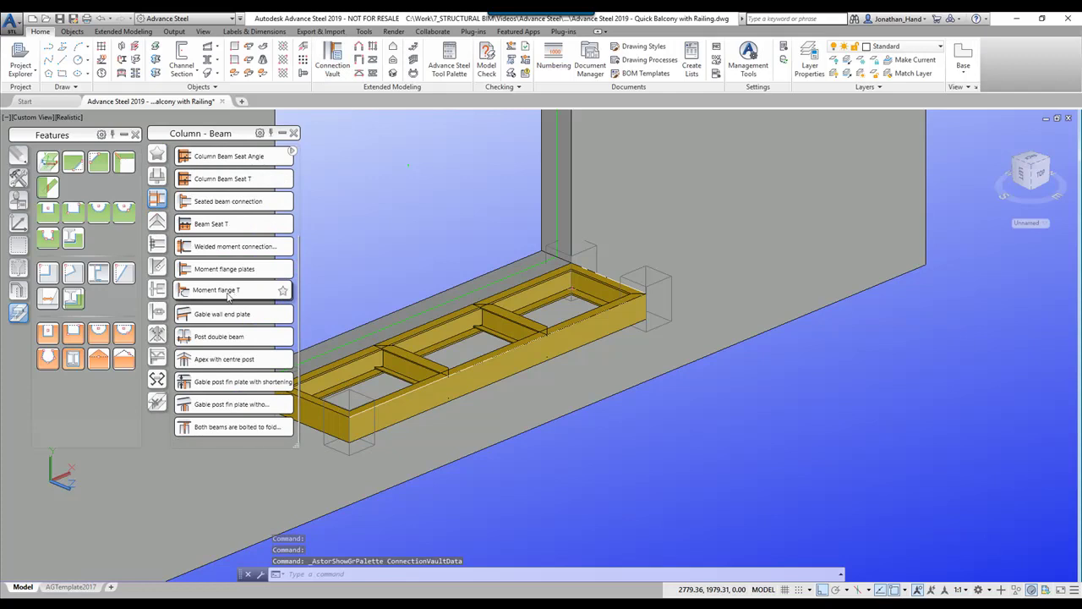
left_click(157, 244)
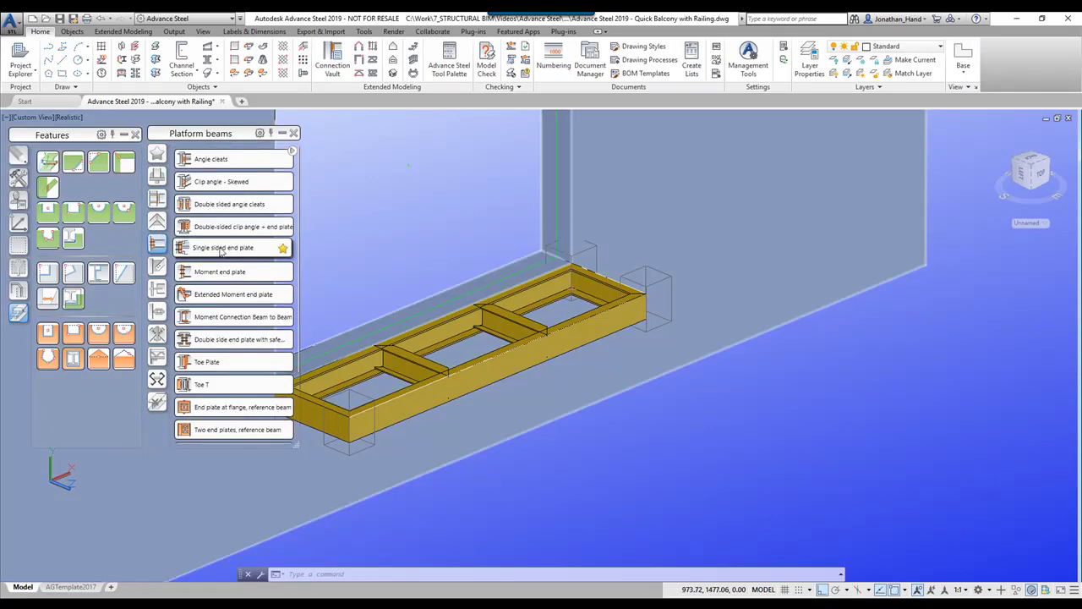
scroll(221, 251, "down", 2)
left_click(206, 381)
scroll(475, 333, "up", 5)
left_click(533, 331)
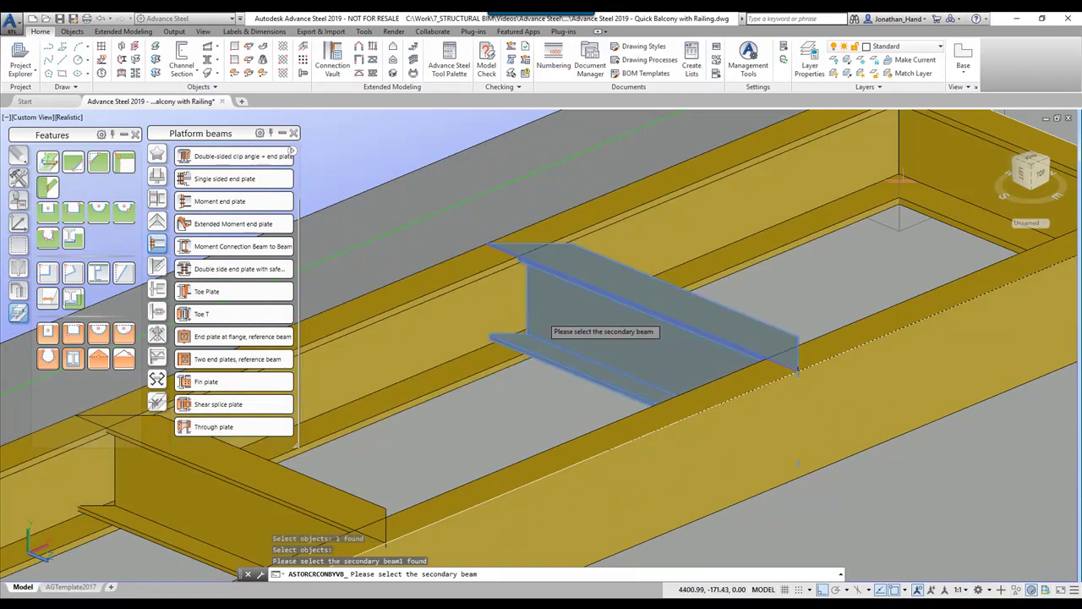
left_click(574, 322)
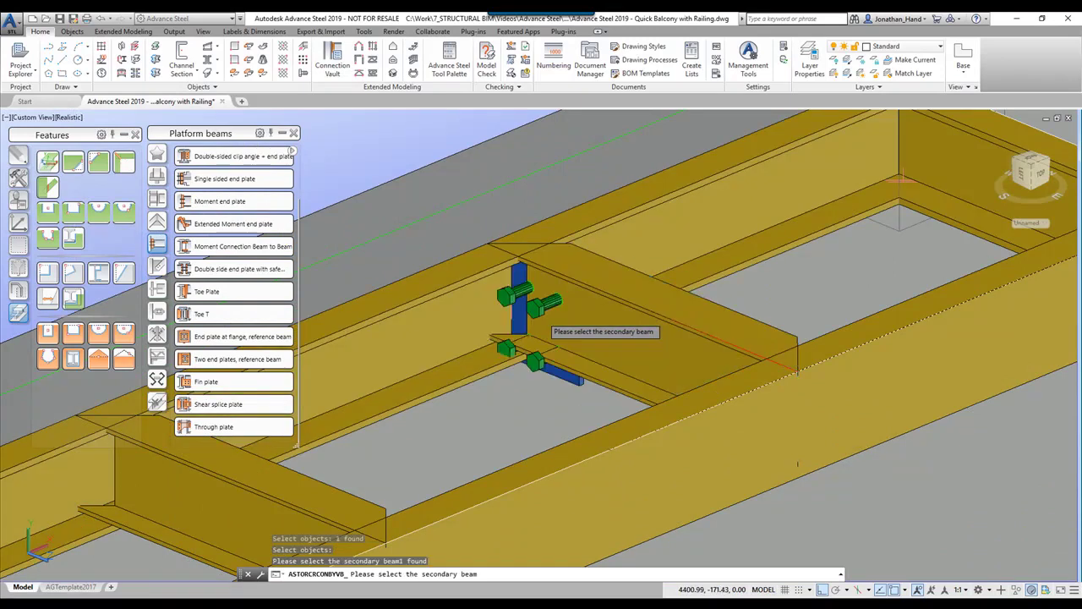
Set the bolt diameter of the right intermediate beam's fin plate to 16 mm
middle_click_drag(580, 313, 396, 302, "shift")
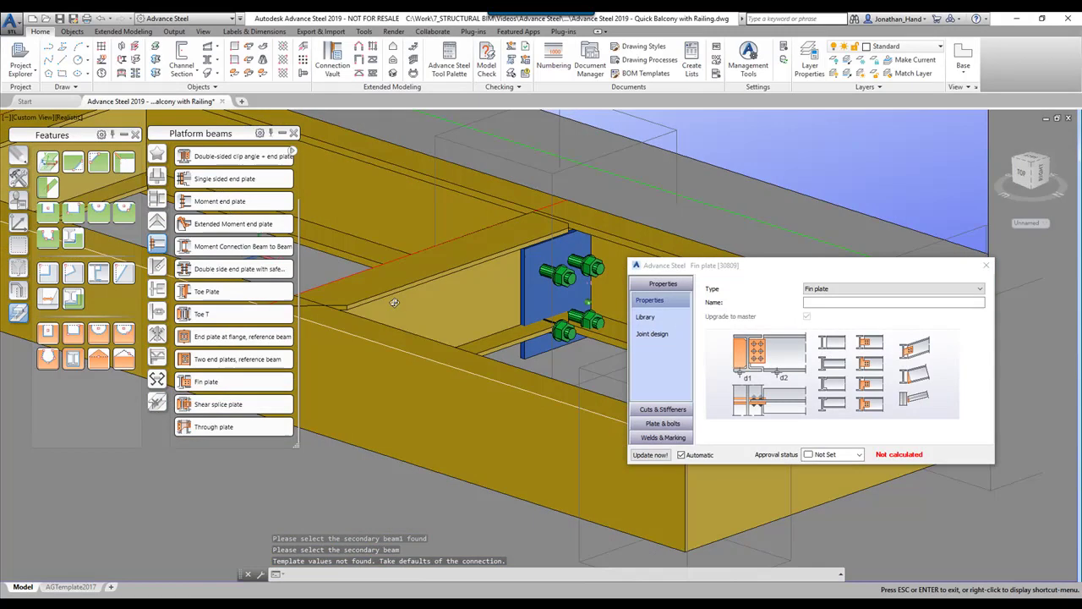
left_click(668, 410)
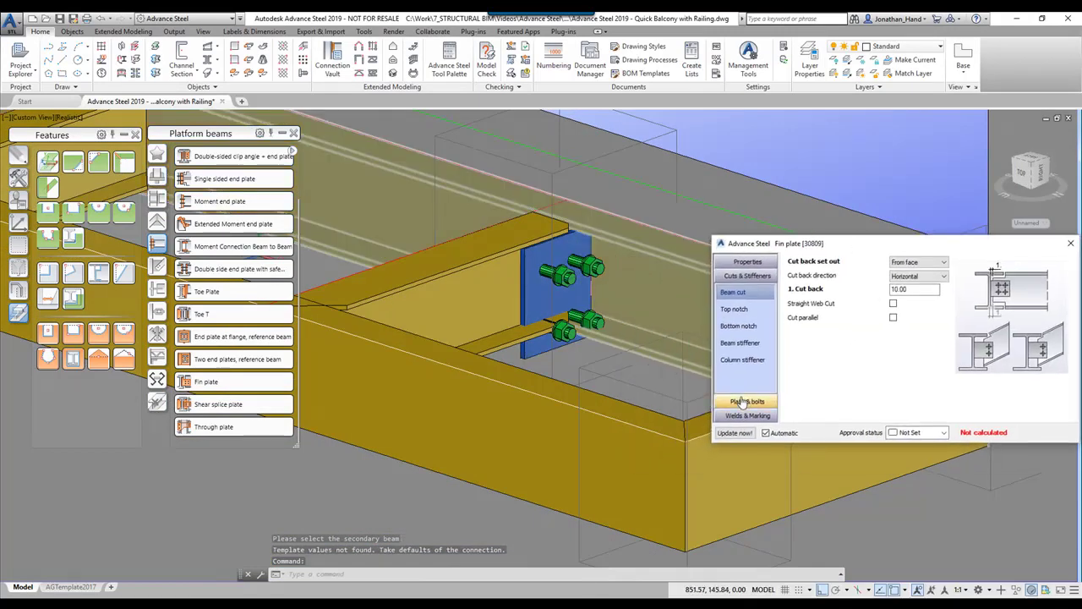
left_click(742, 403)
left_click(739, 340)
left_click(919, 262)
left_click(910, 313)
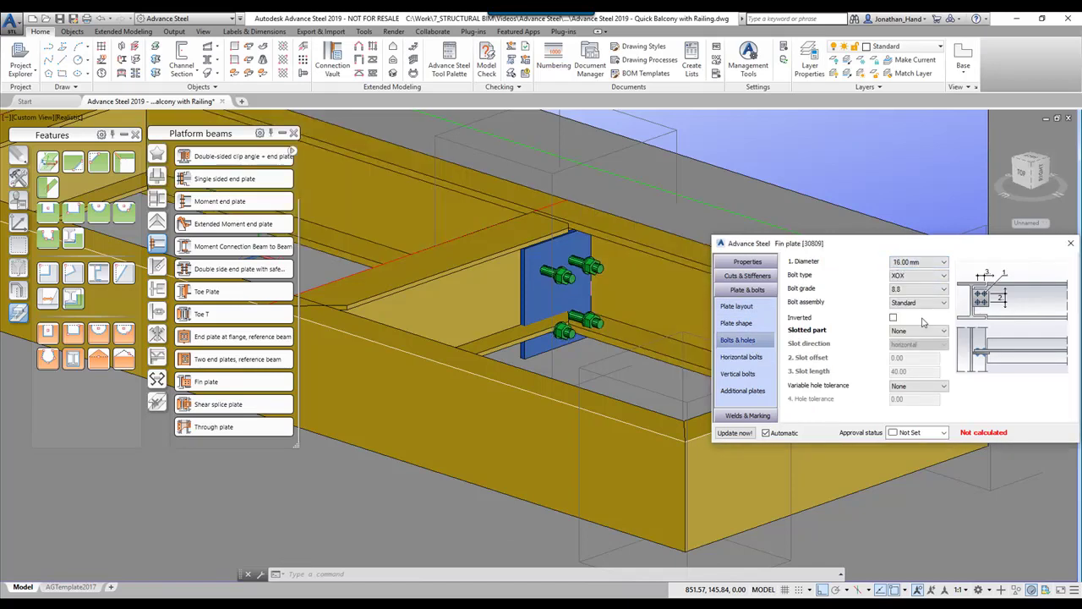
Set the intermediate distance of the fin plate's horizontal bolts to 50
left_click(752, 359)
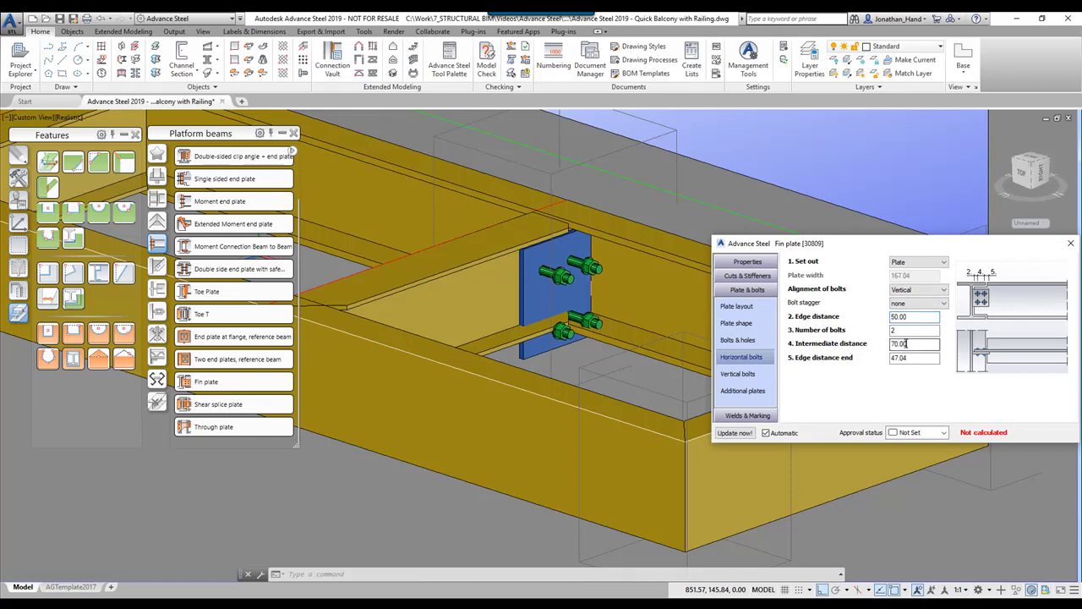
key("Return")
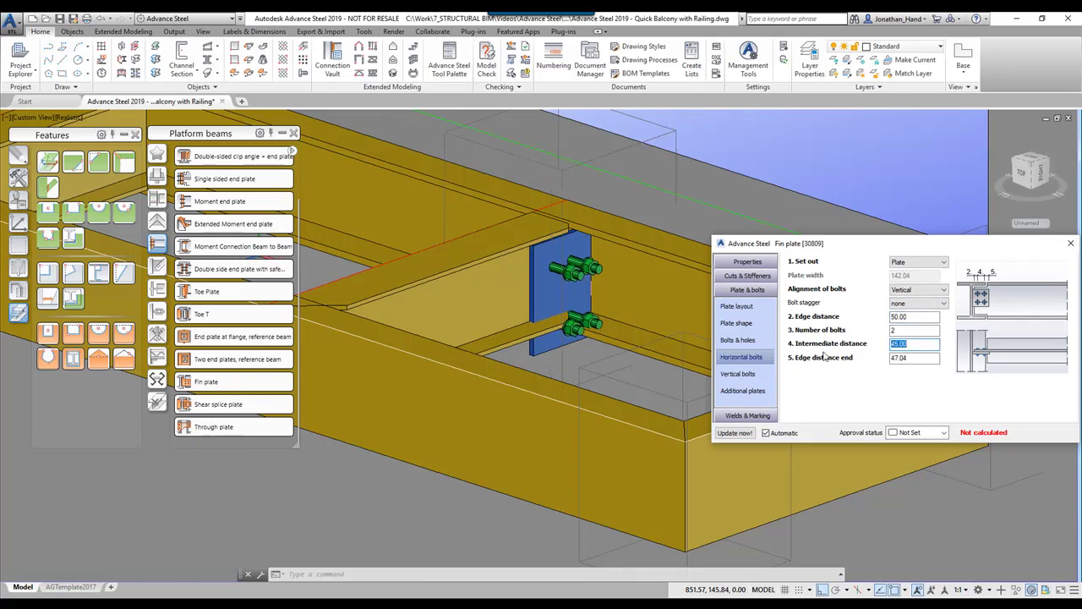
type("50")
key("Return")
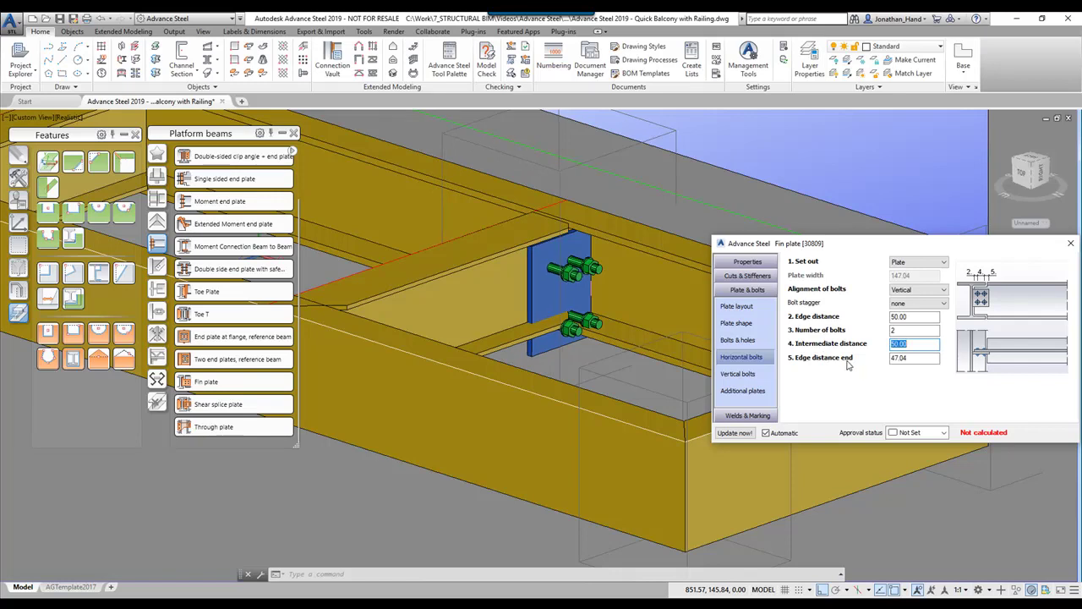
Set the fin plate's vertical bolts in Group 1 to an intermediate distance of 50 and a start distance of 35
left_click(737, 377)
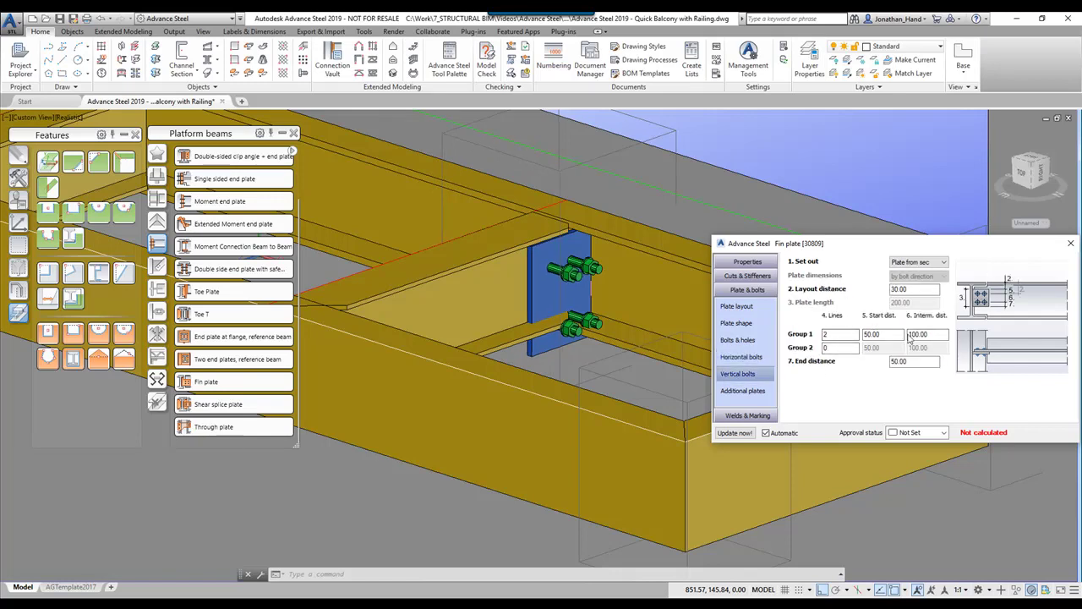
type("75")
key("Return")
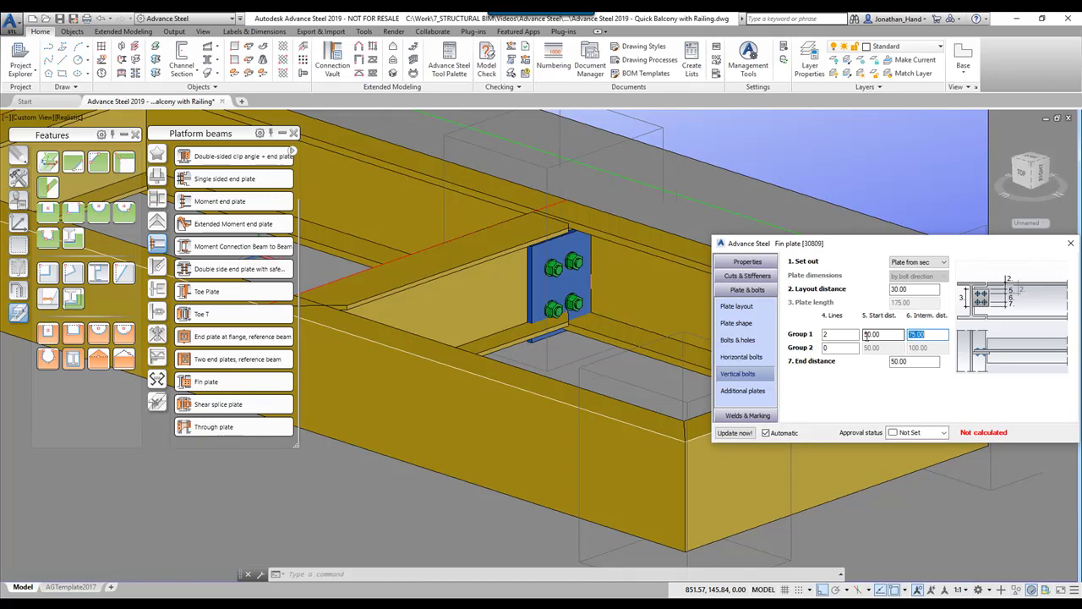
type("50")
key("Return")
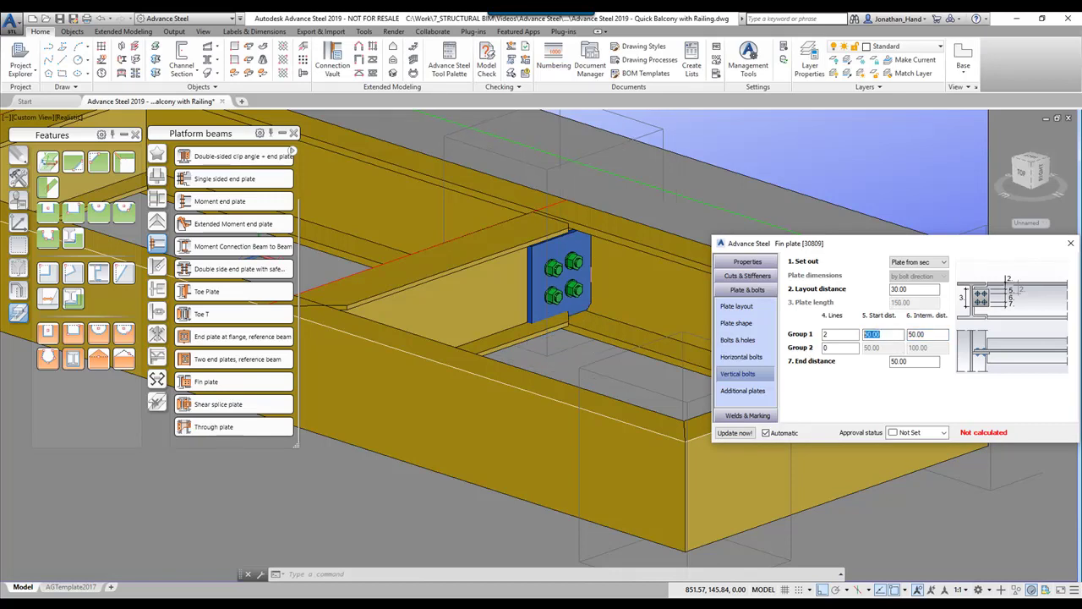
type("35")
key("Return")
Reduce the fin plate's horizontal bolts to 1 with an edge distance of 75, and close the connection settings
middle_click_drag(592, 274, 553, 263, "shift")
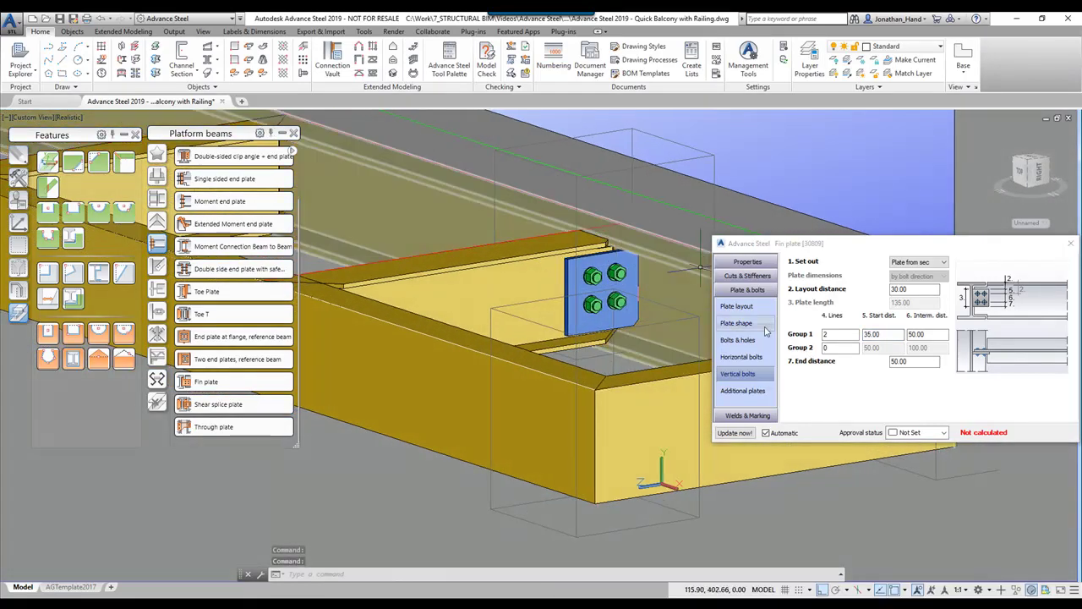
left_click(745, 358)
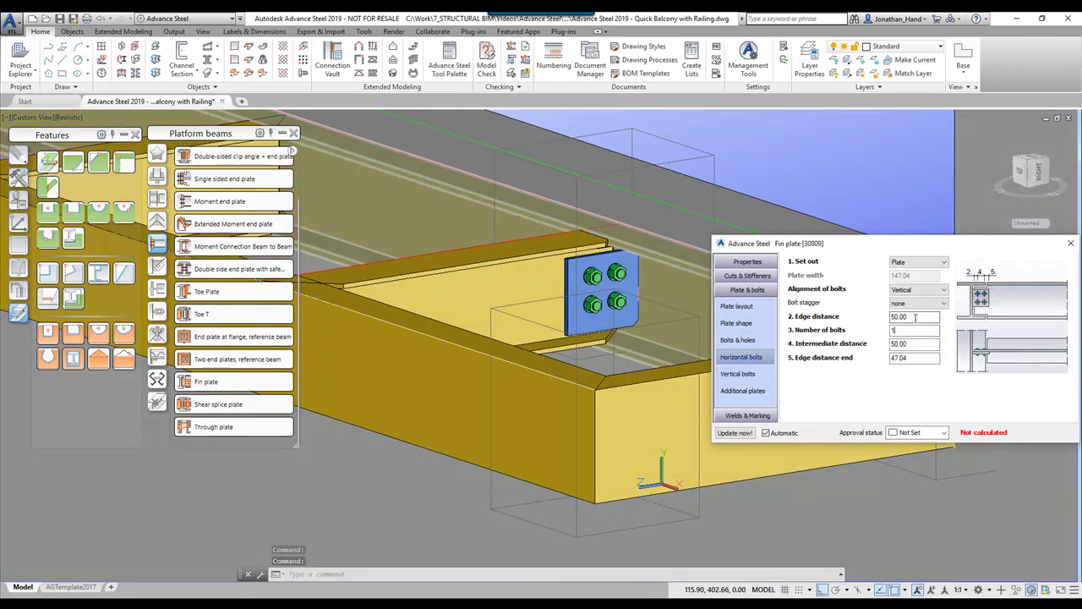
left_click(915, 319)
middle_click_drag(593, 324, 545, 280, "shift")
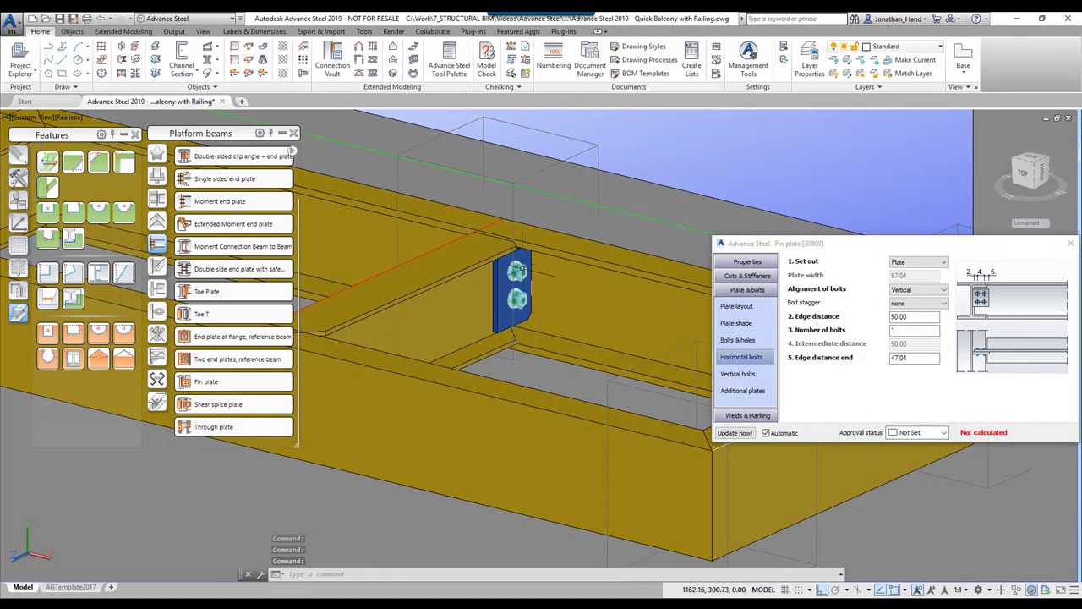
left_click(900, 317)
type("75")
key("Return")
middle_click_drag(609, 334, 647, 348, "shift")
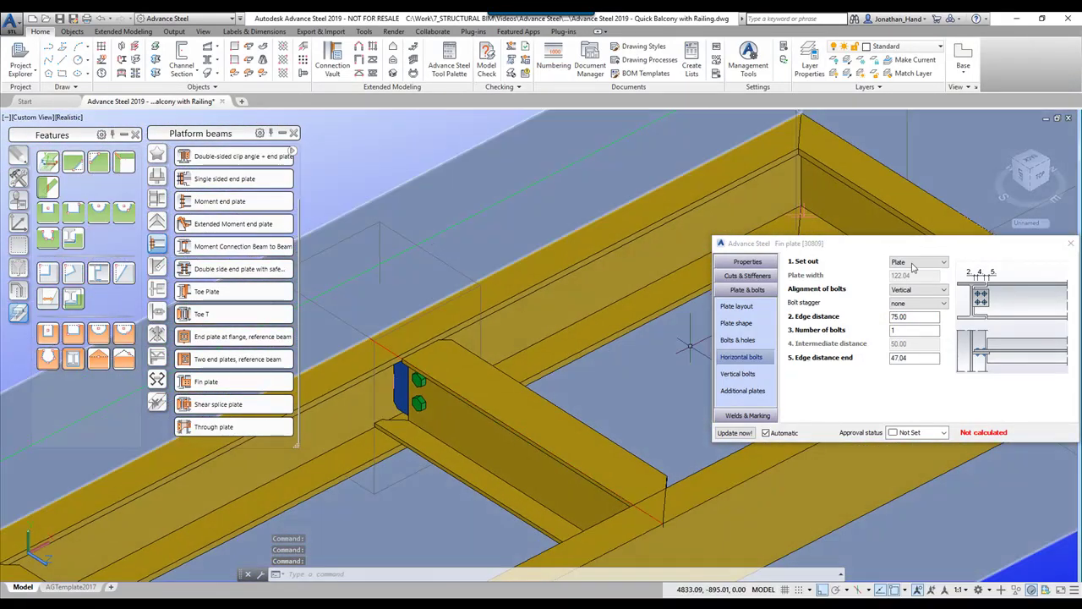
left_click(1071, 244)
scroll(549, 150, "down", 6)
middle_click_drag(493, 189, 548, 234)
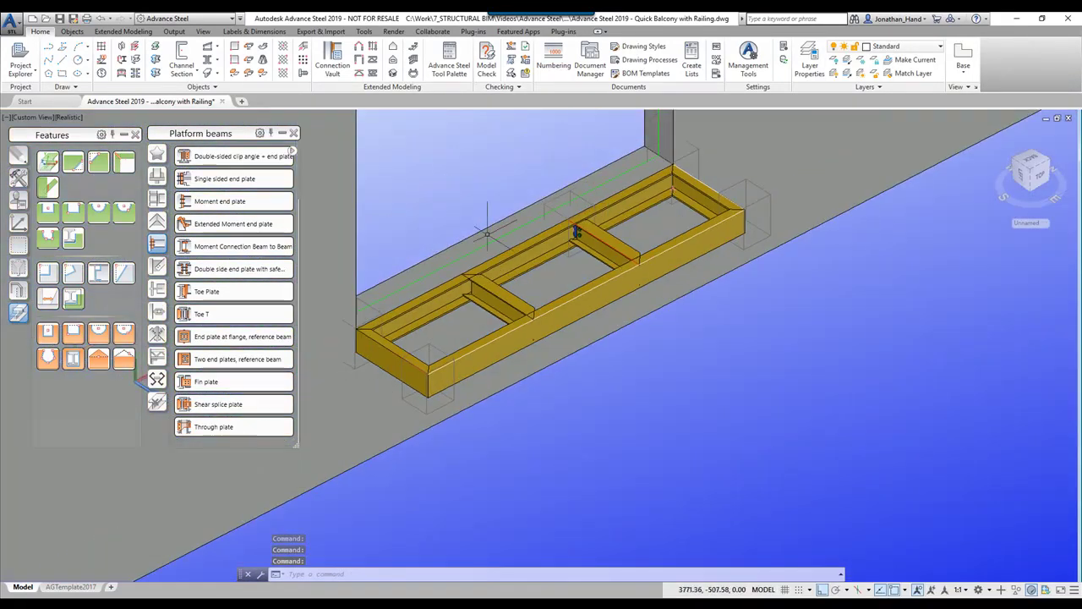
Propagate the fin plate as a template to multiple connections, using both long channels as main beams and both intermediate beams as secondary
left_click(17, 176)
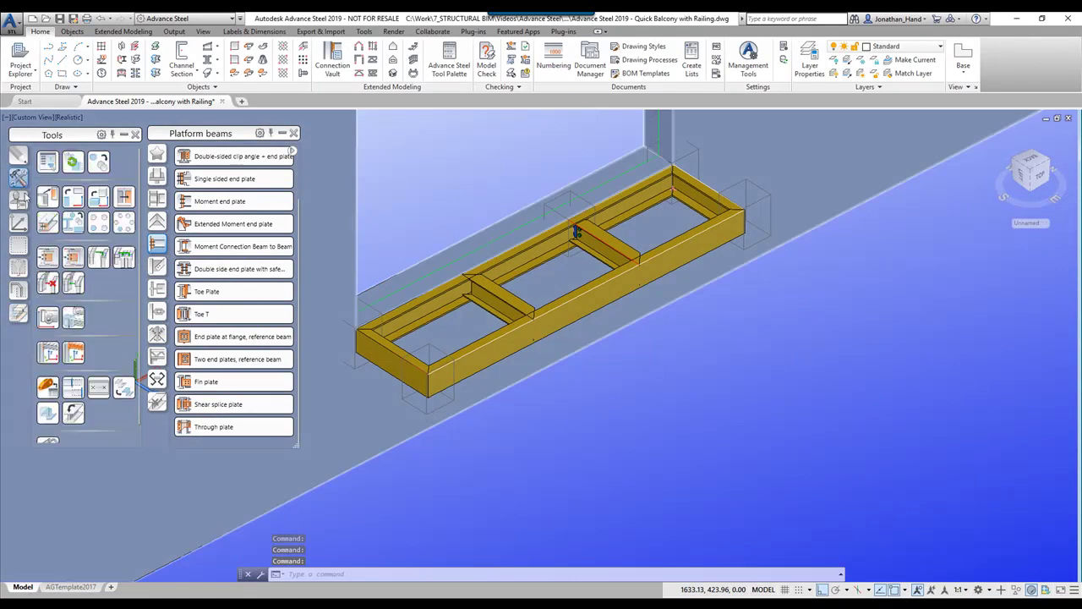
left_click(49, 258)
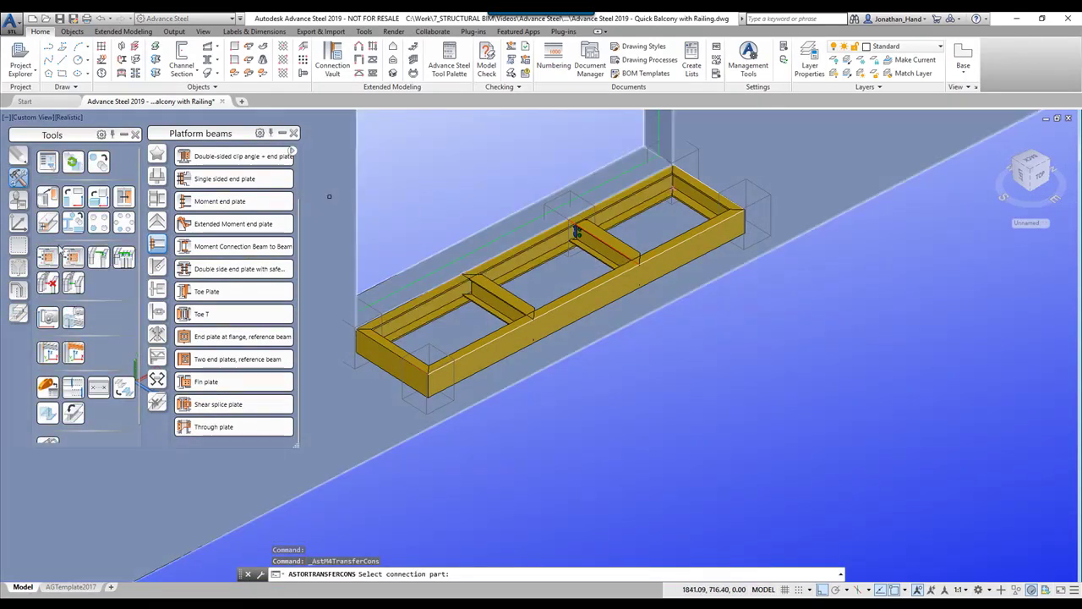
left_click(573, 237)
scroll(575, 231, "up", 5)
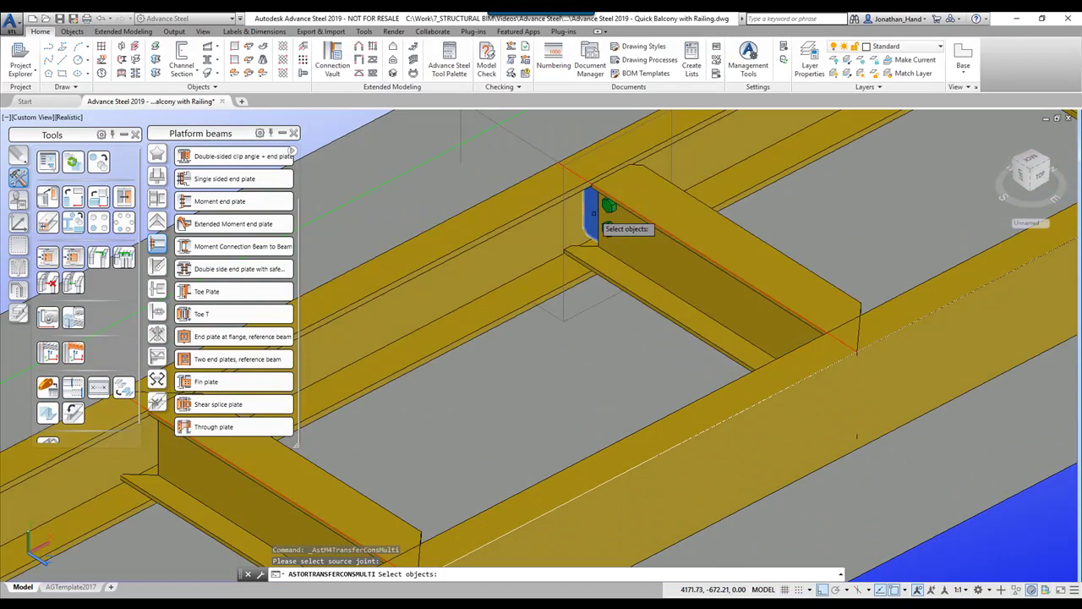
left_click(602, 224)
scroll(597, 214, "down", 5)
left_click(507, 281)
left_click(599, 319)
key("Return")
left_click(485, 339)
left_click(655, 259)
key("Return")
middle_click_drag(587, 231, 616, 243, "shift")
scroll(616, 243, "down", 3)
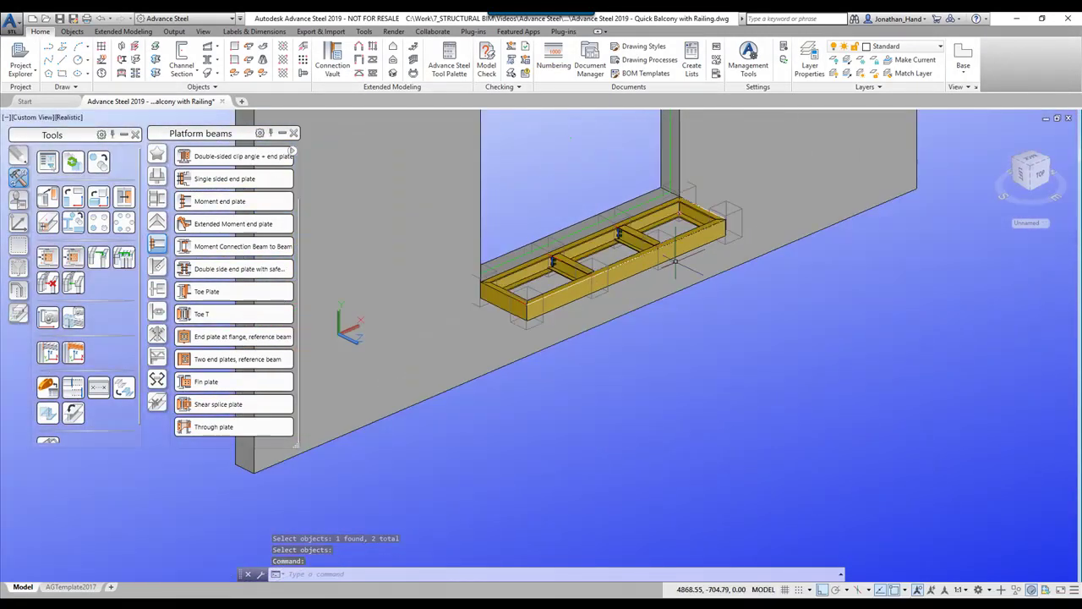
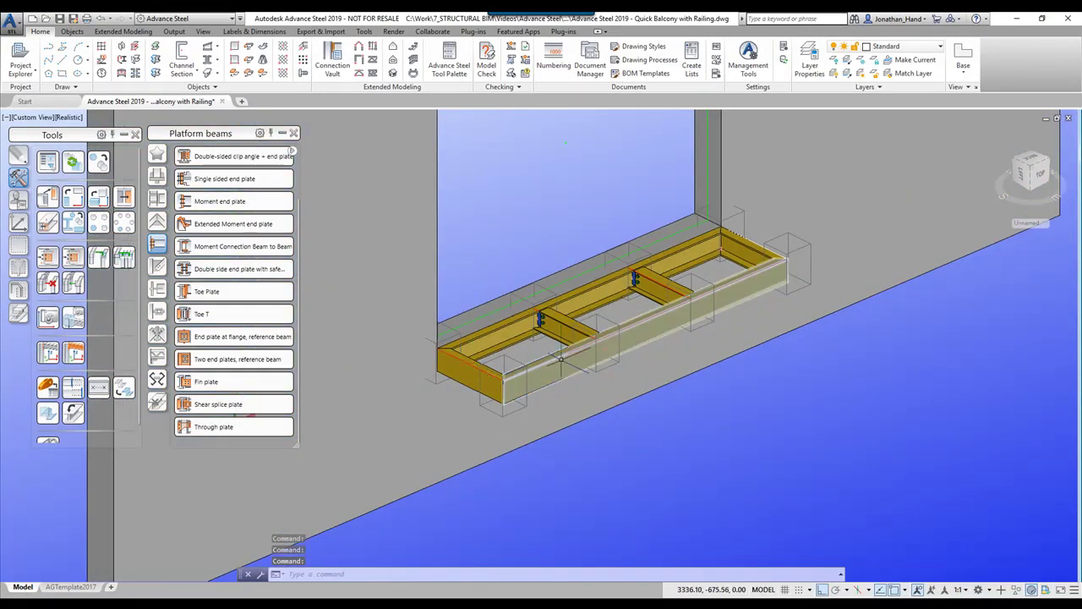
Try to create a railing on the left end channel from its wall-side corner to its outer corner, without a nosing point
middle_click_drag(593, 208, 616, 251)
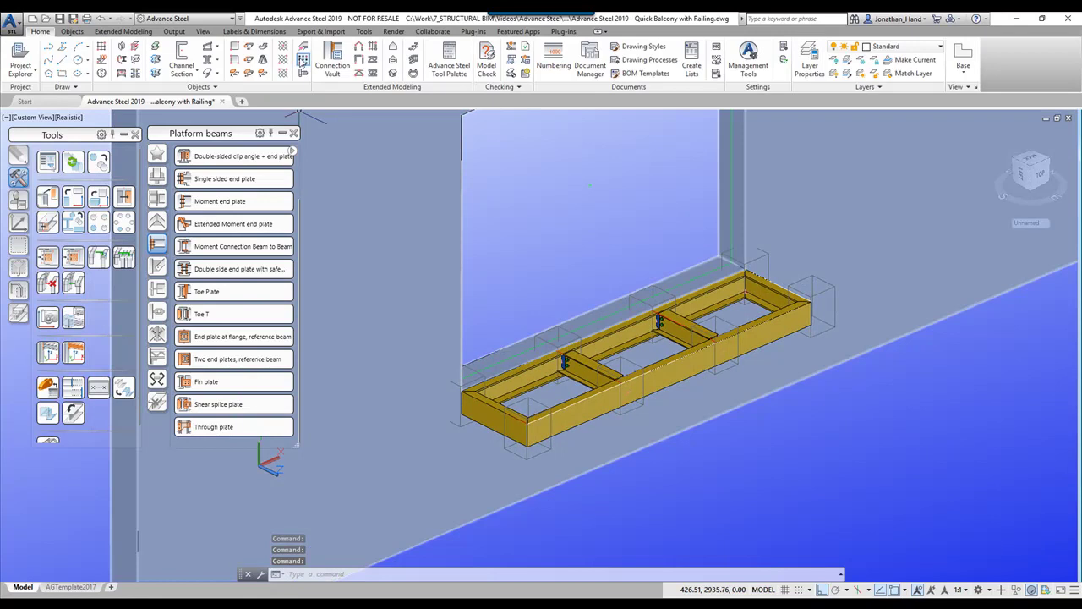
left_click(413, 60)
middle_click_drag(564, 245, 584, 232)
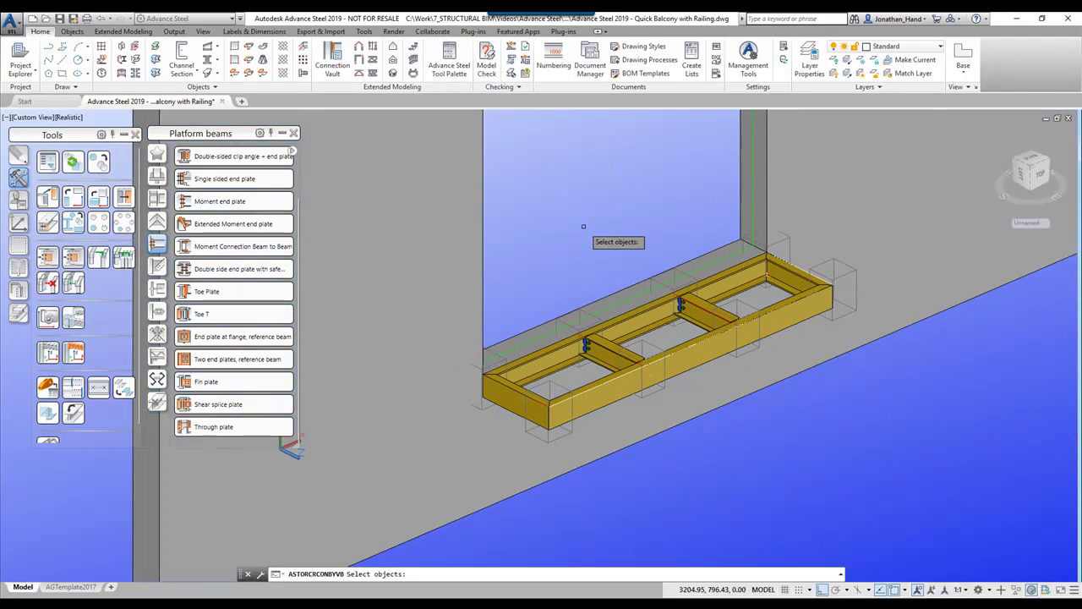
left_click(515, 406)
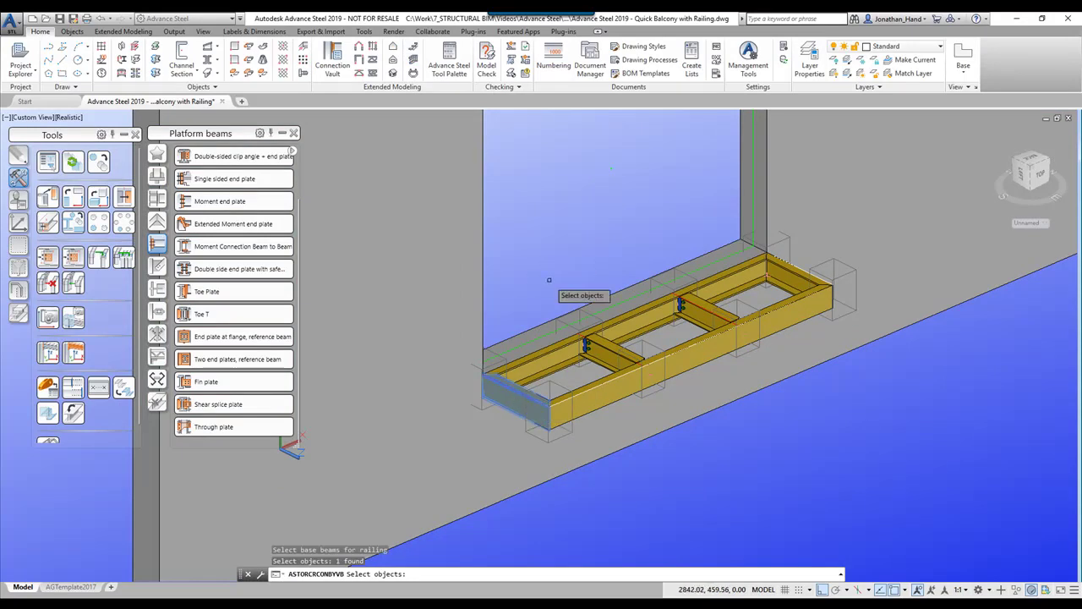
key("Return")
scroll(493, 385, "up", 5)
scroll(436, 363, "down", 3)
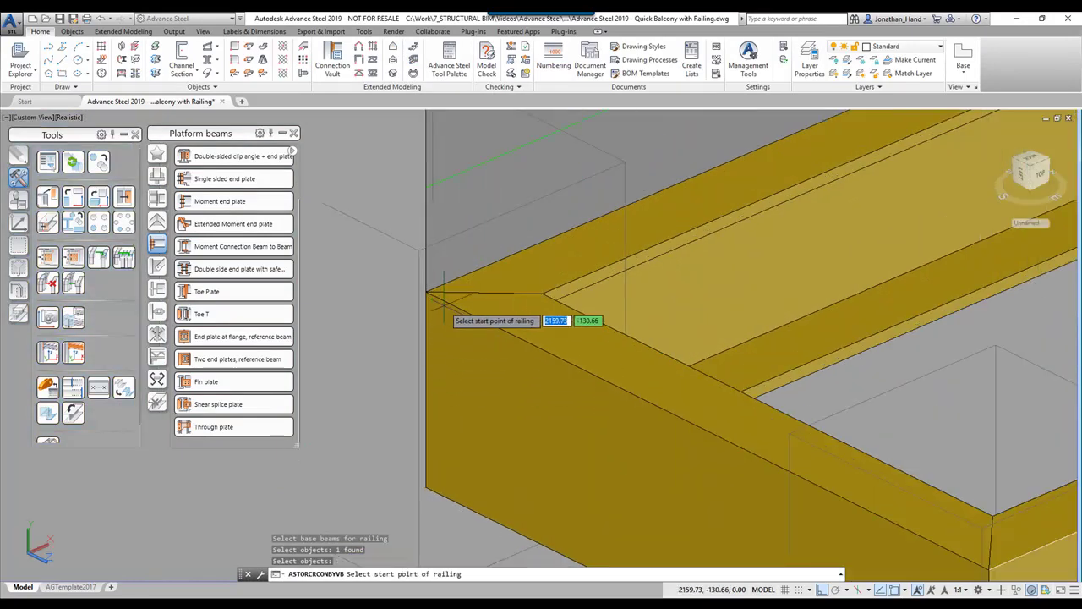
left_click(430, 292)
scroll(430, 292, "down", 2)
scroll(659, 376, "up", 6)
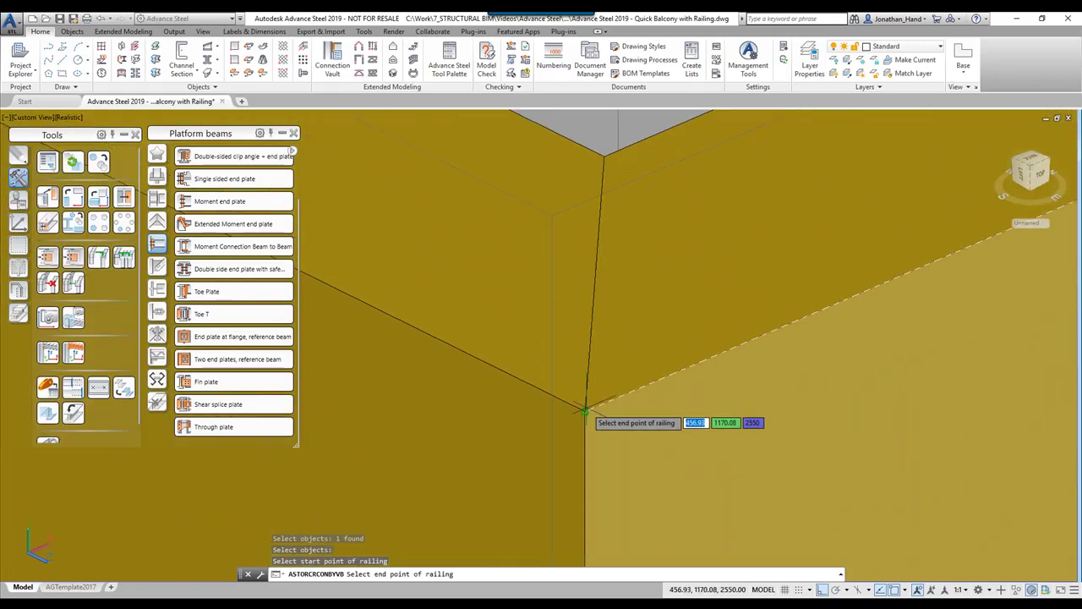
left_click(585, 411)
scroll(609, 378, "down", 5)
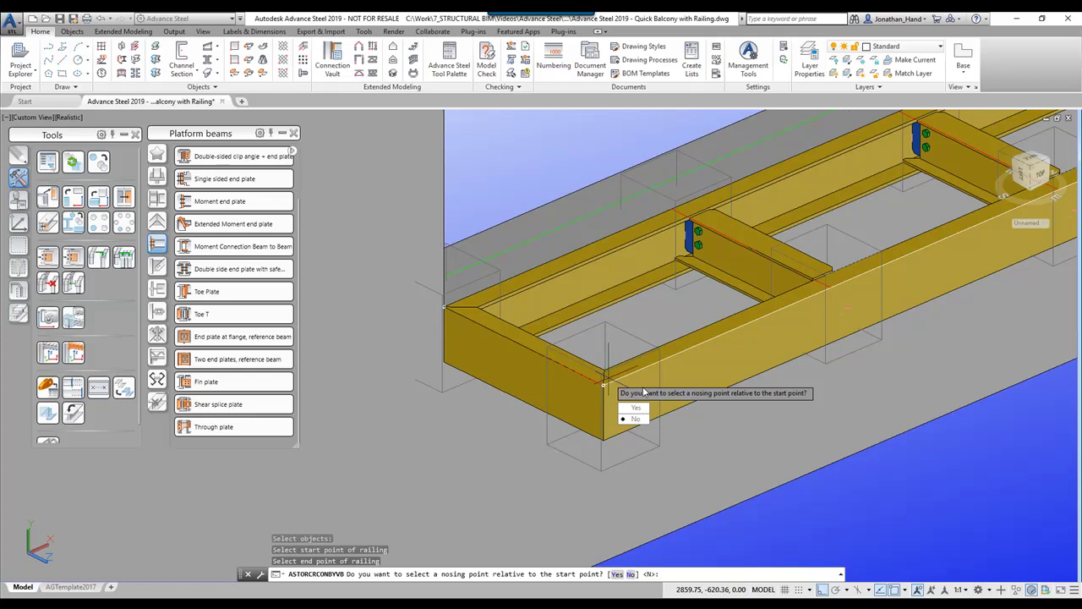
left_click(636, 418)
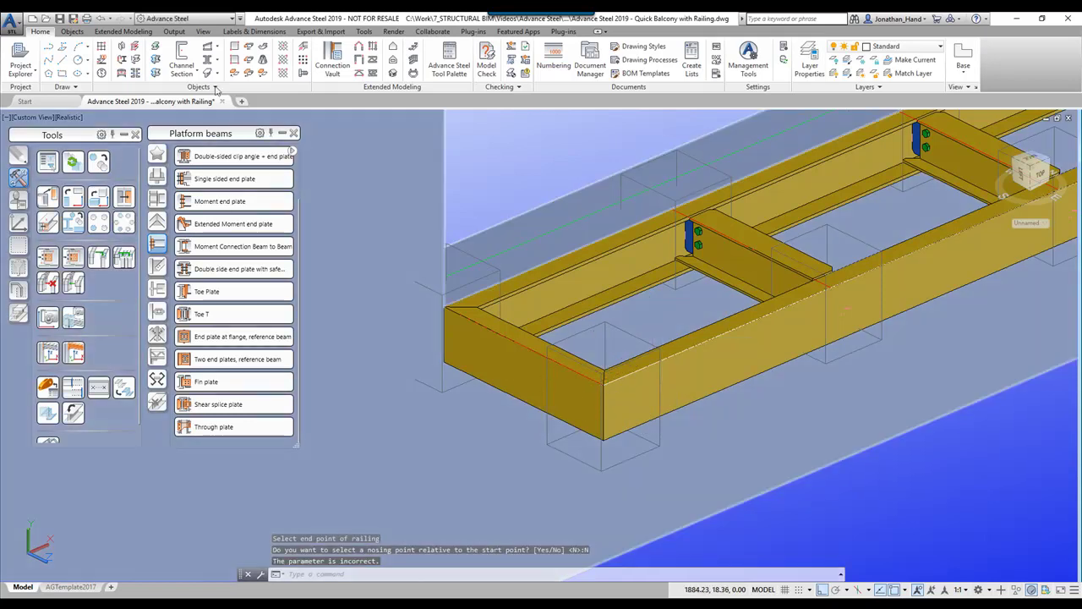
Retry the railing on the left end channel between the same two top corners, again declining the nosing point
left_click(414, 60)
left_click(507, 372)
key("Return")
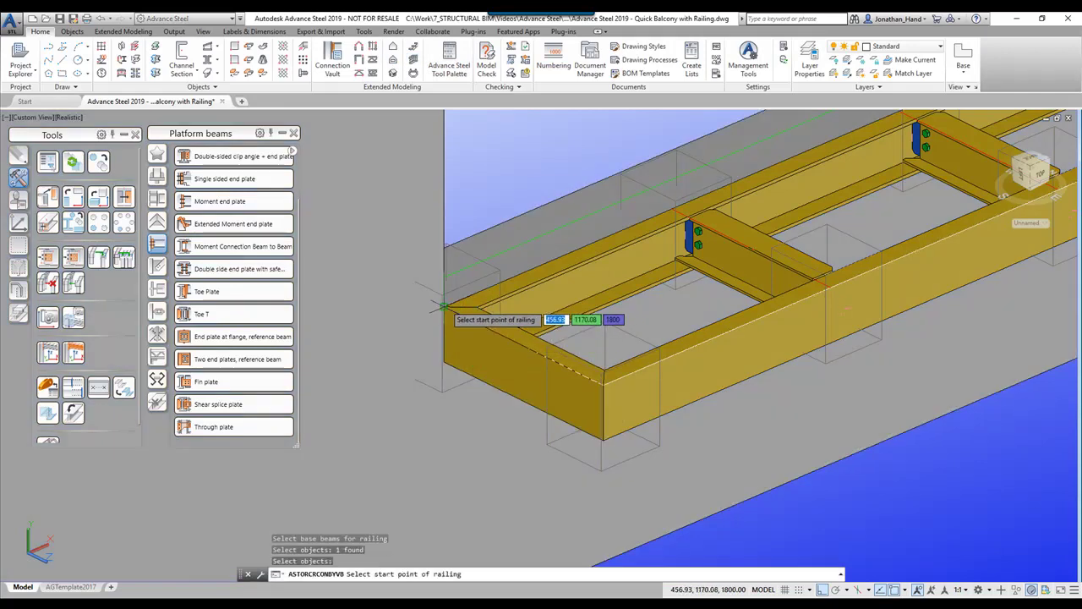
left_click(444, 307)
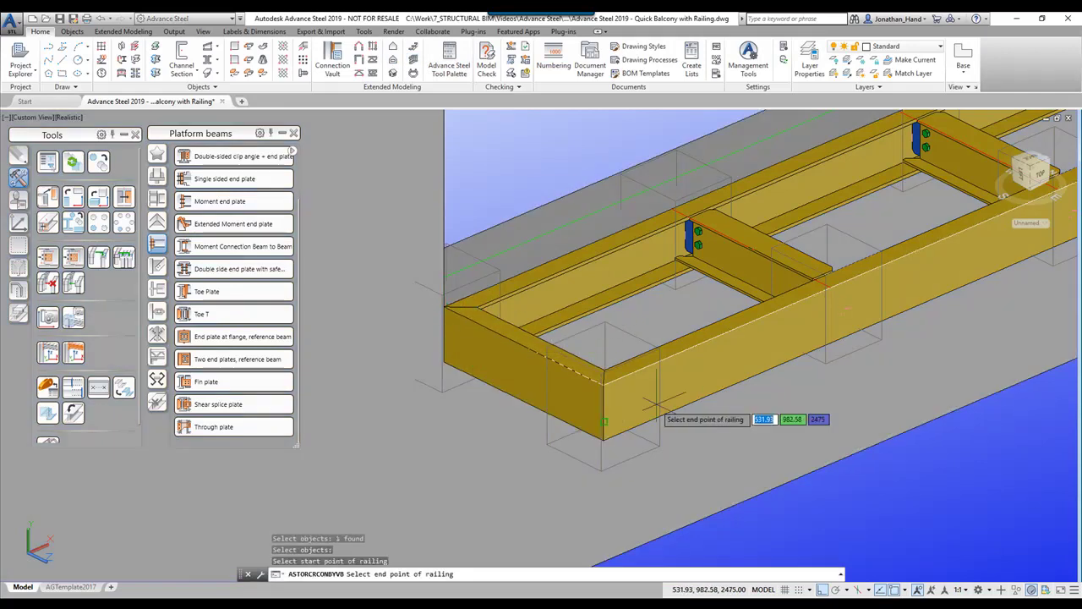
left_click(604, 387)
left_click(629, 427)
scroll(622, 381, "down", 5)
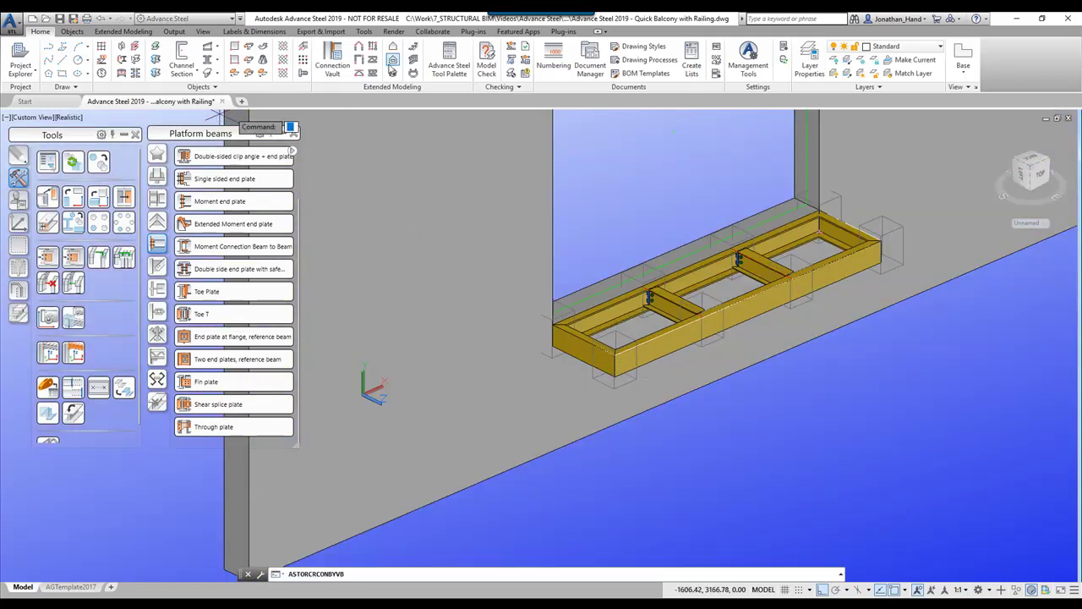
Create a railing along the long outer channel from its left corner to its right corner, without a nosing point
left_click(413, 60)
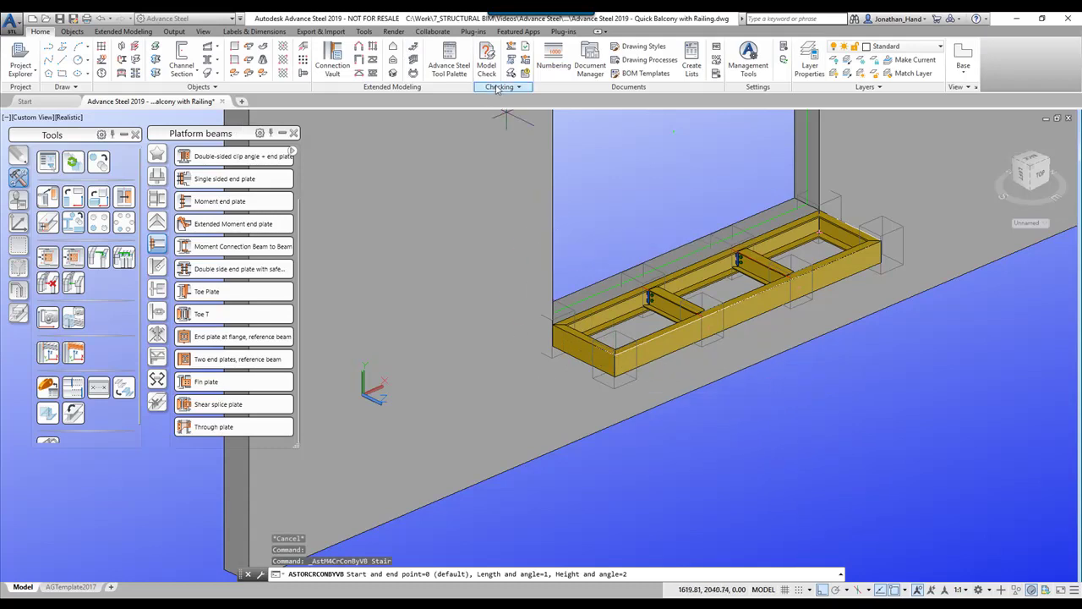
left_click(415, 59)
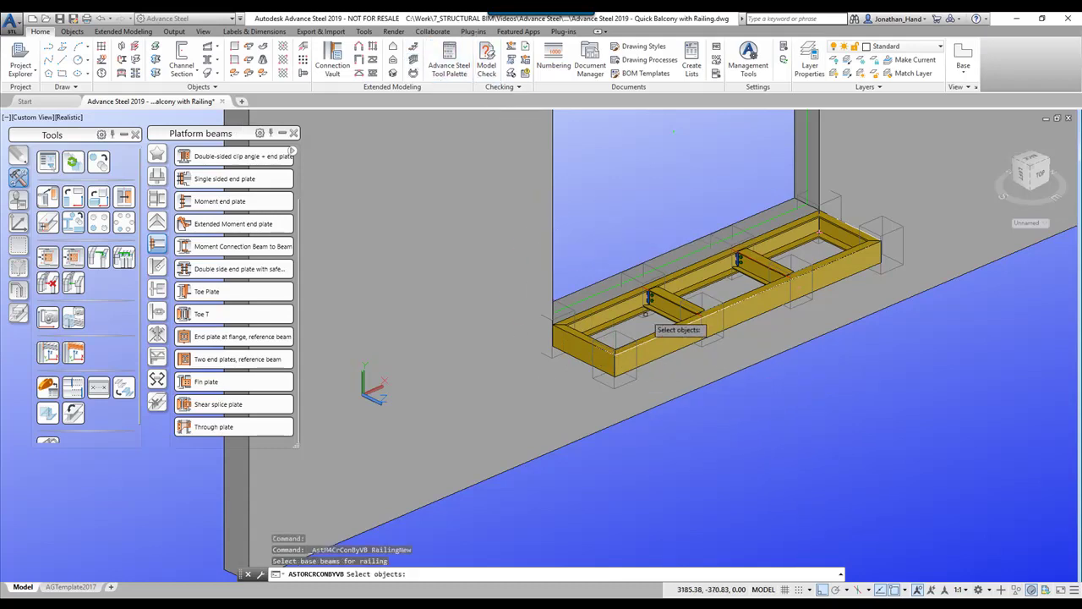
left_click(664, 349)
key("Return")
left_click(617, 360)
left_click(880, 228)
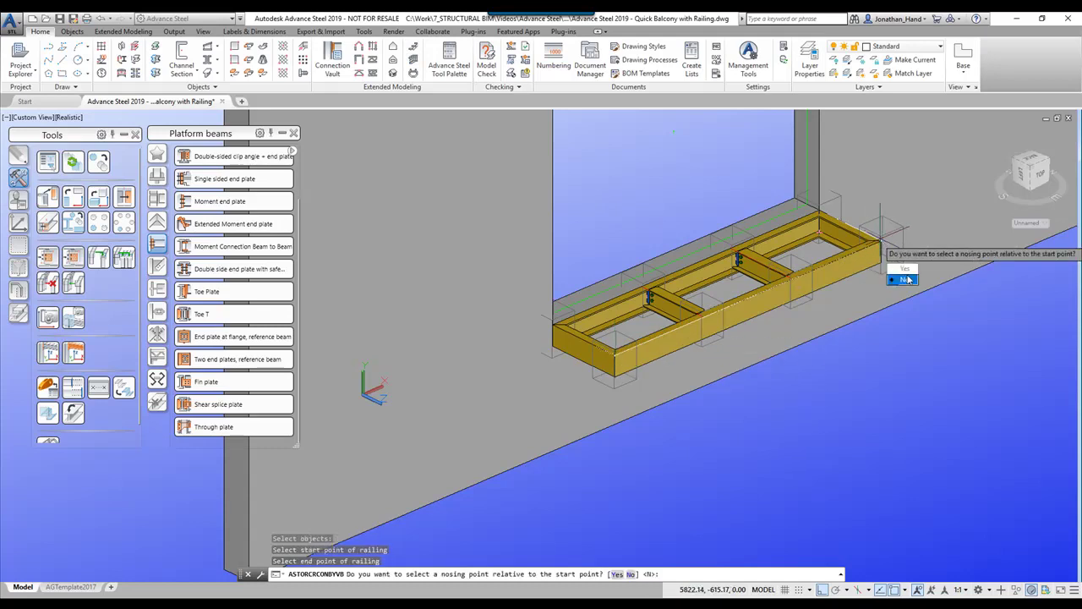
left_click(907, 280)
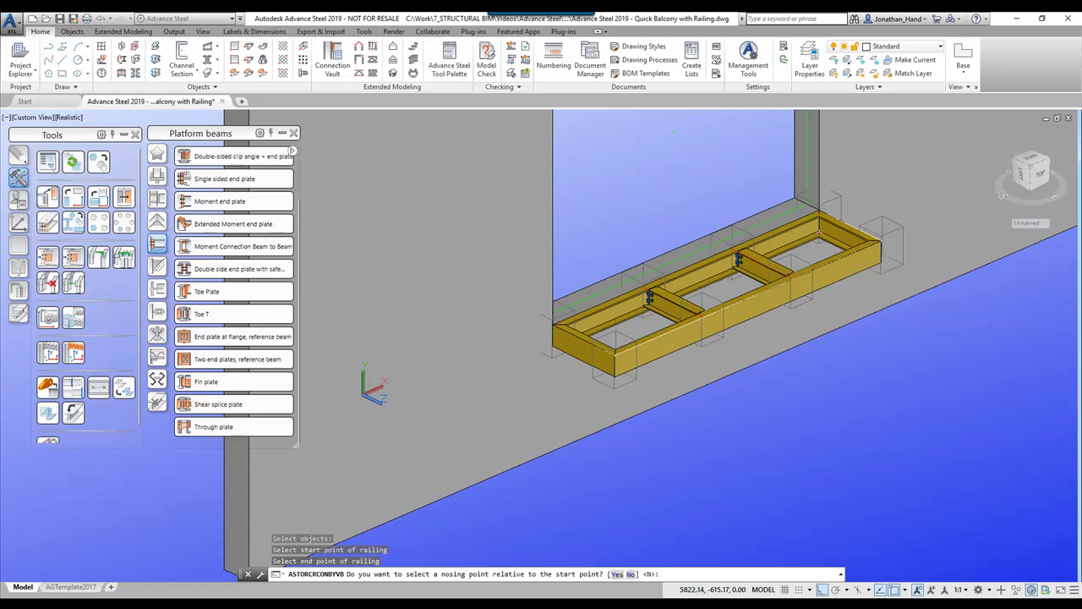
key("Return")
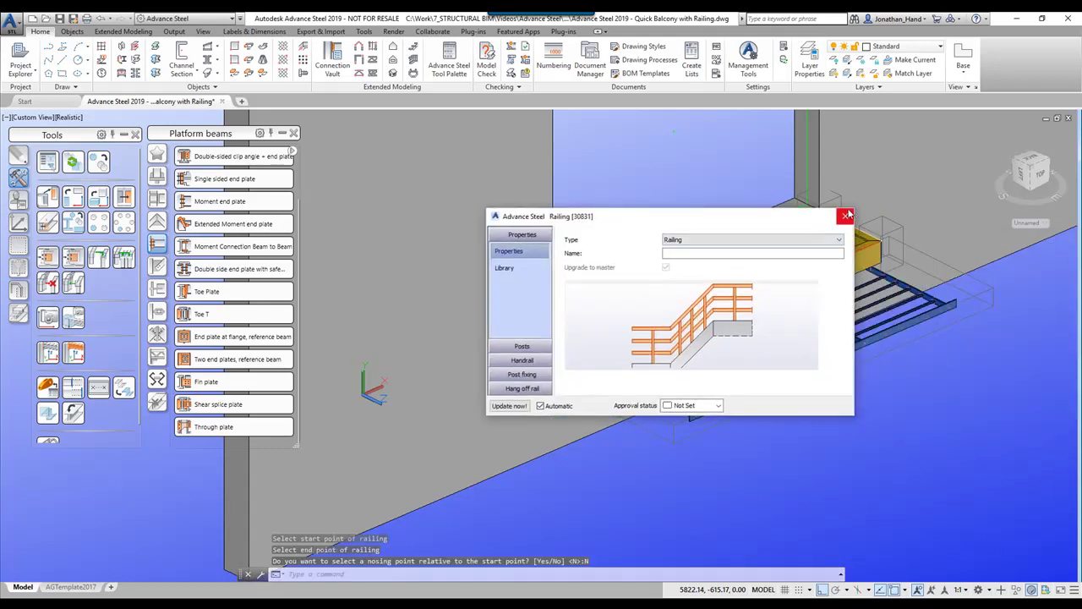
Close the railing settings and erase the railing placed along the outer channel
left_click(849, 215)
left_click(790, 355)
type("e")
key("Return")
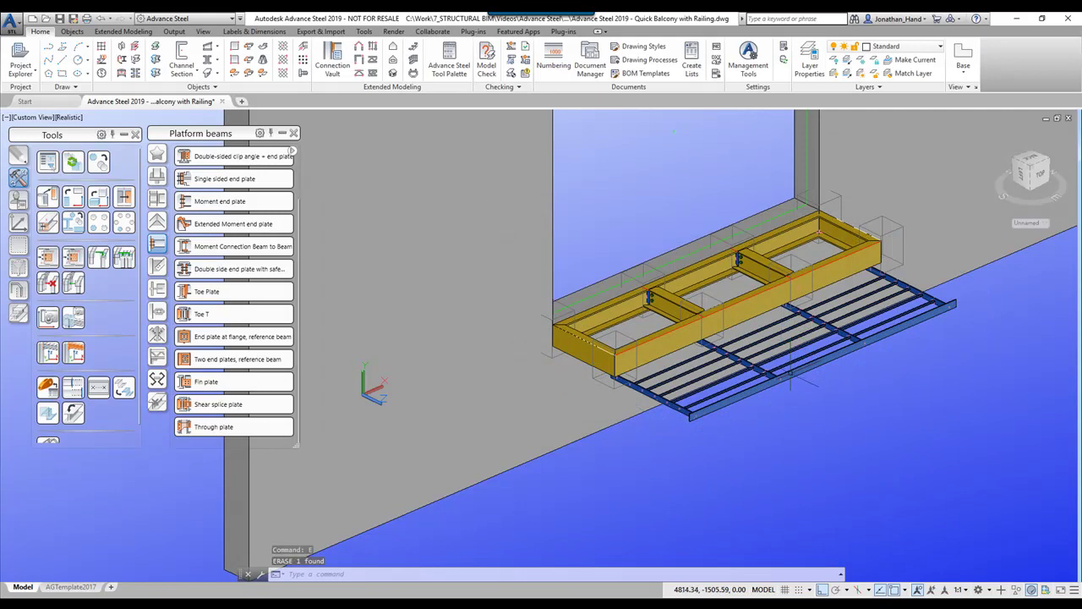
Set the drawing's coordinate system back to the World UCS
left_click(100, 19)
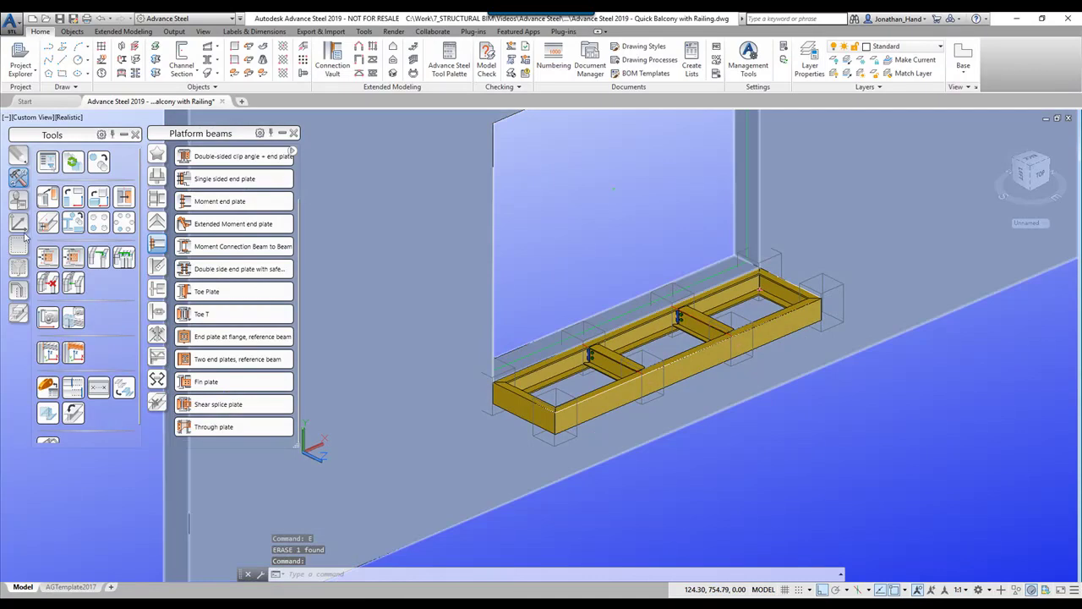
left_click(18, 222)
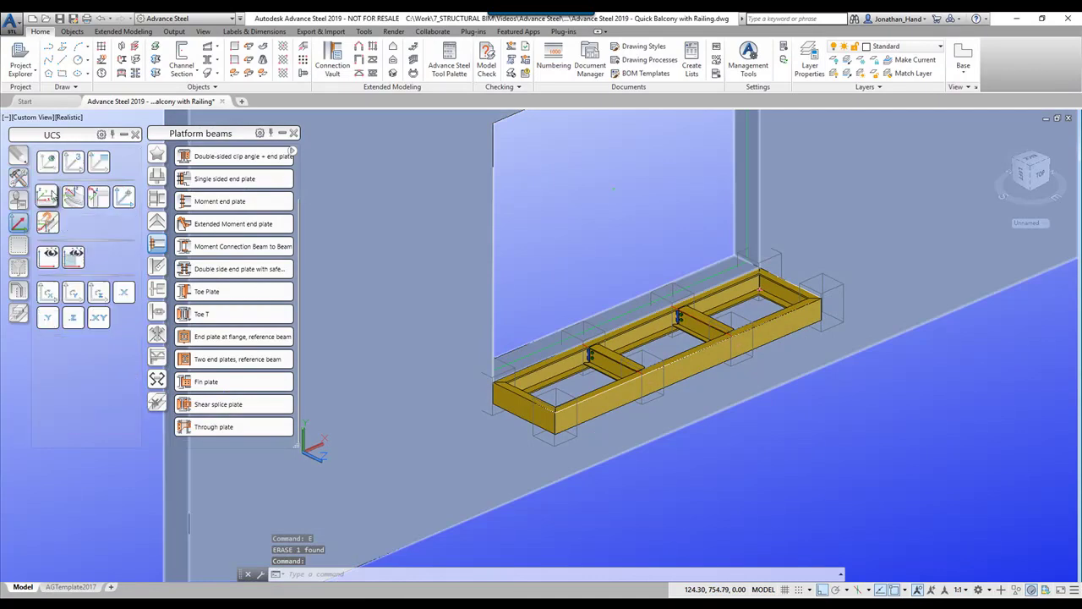
left_click(48, 162)
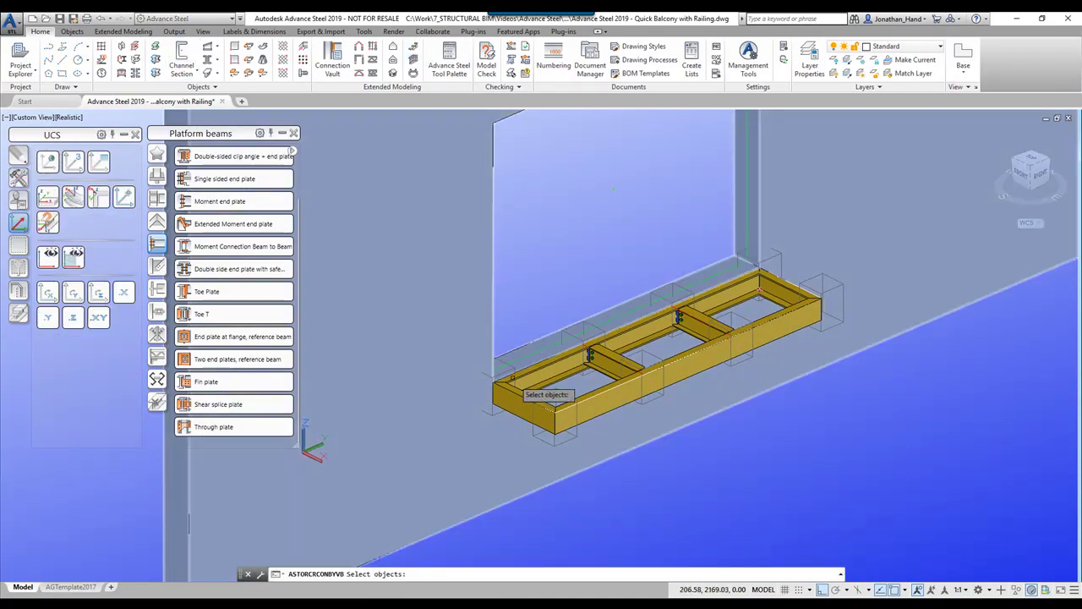
Create a railing on the left end channel from its wall-side top corner to its outer top corner, without a nosing point
left_click(512, 397)
key("Return")
scroll(508, 396, "up", 6)
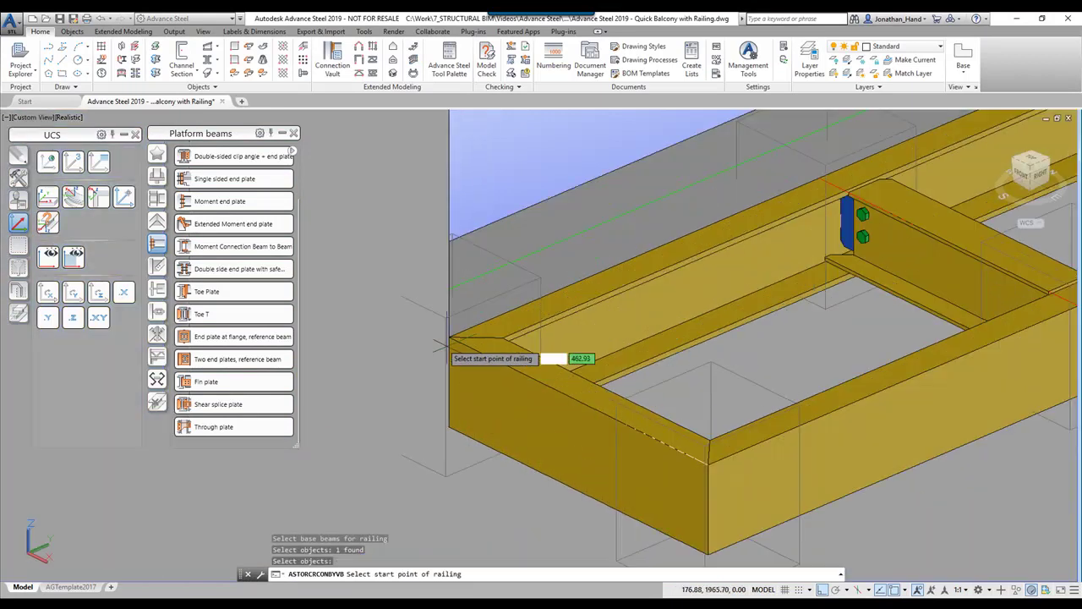
scroll(445, 340, "up", 4)
left_click(447, 326)
scroll(483, 310, "down", 5)
scroll(677, 413, "up", 5)
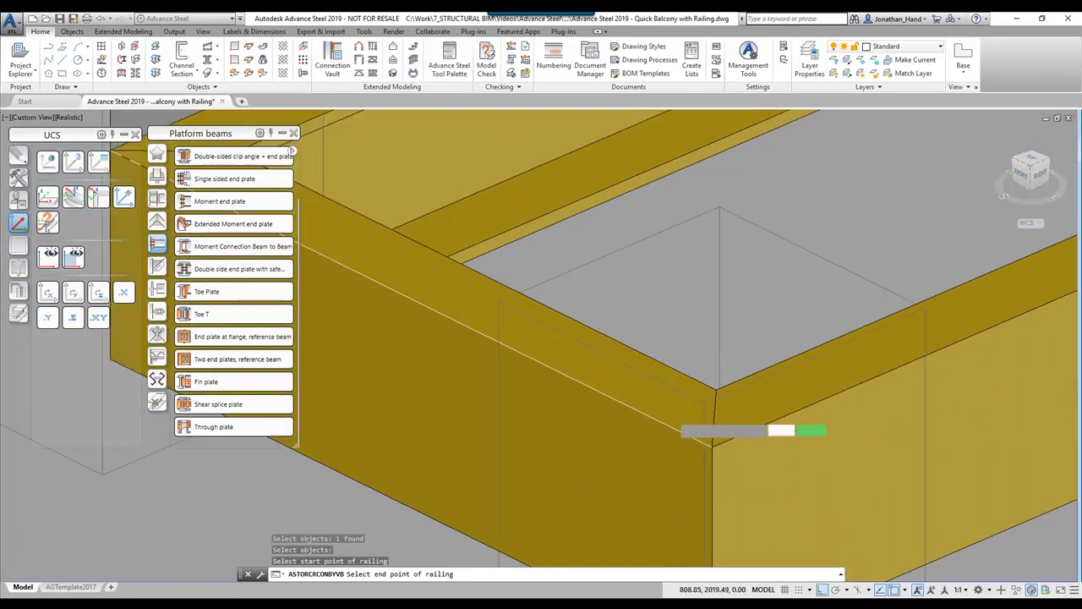
left_click(734, 467)
scroll(734, 467, "down", 5)
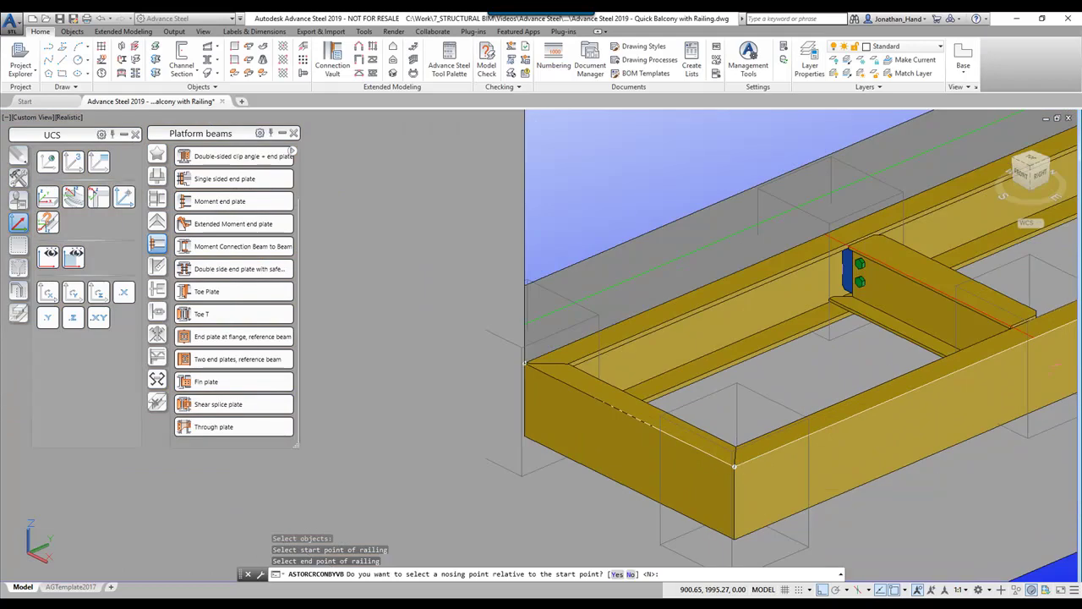
type("N")
key("Return")
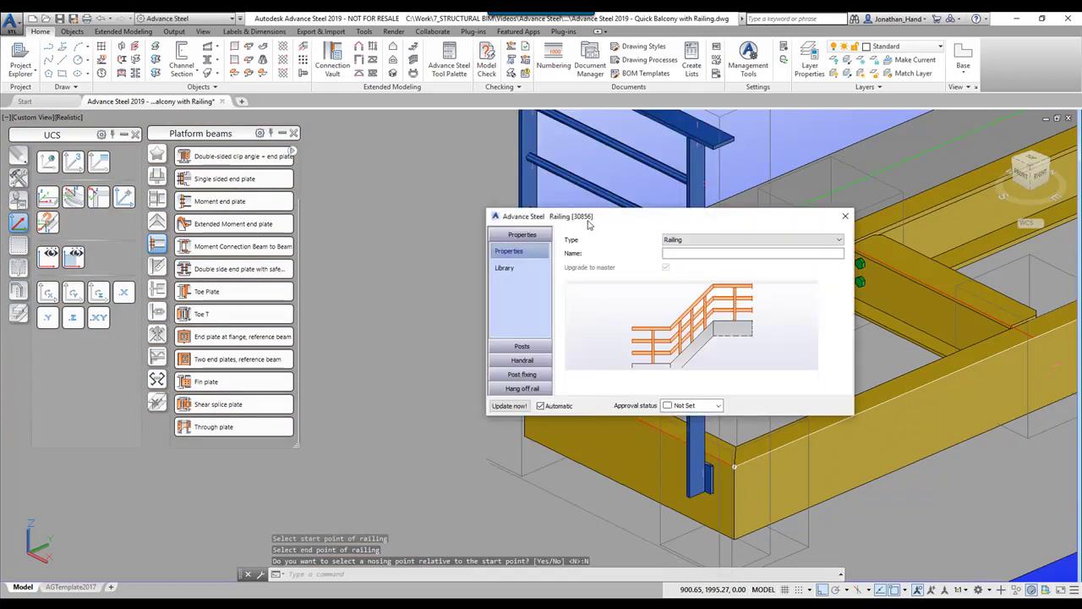
Apply a library preset with RO42.4X4 tube posts to the end railing and close its settings
left_click_drag(590, 224, 237, 181)
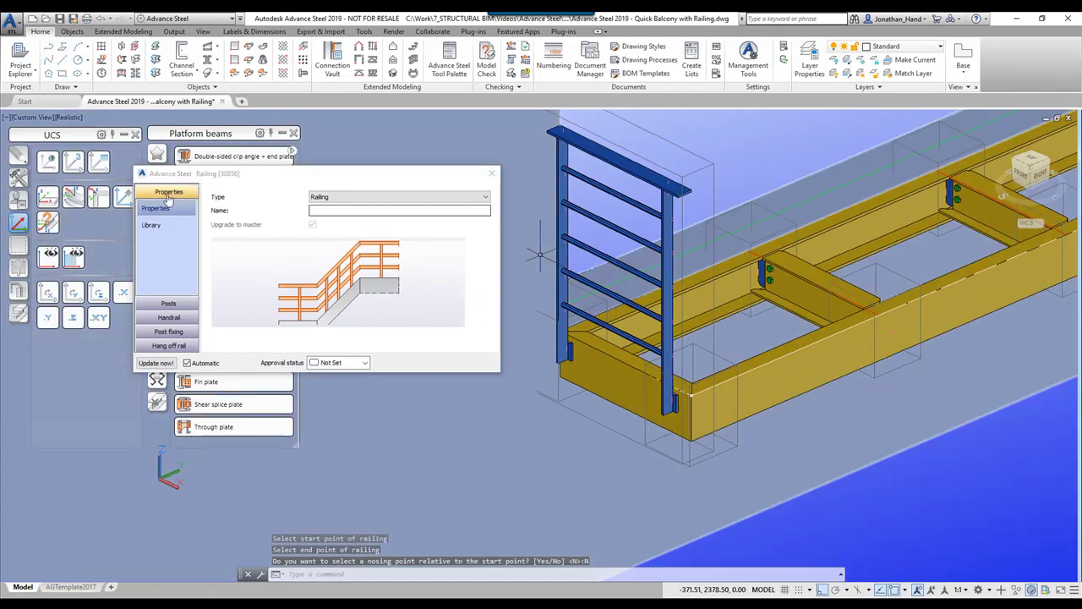
left_click(165, 226)
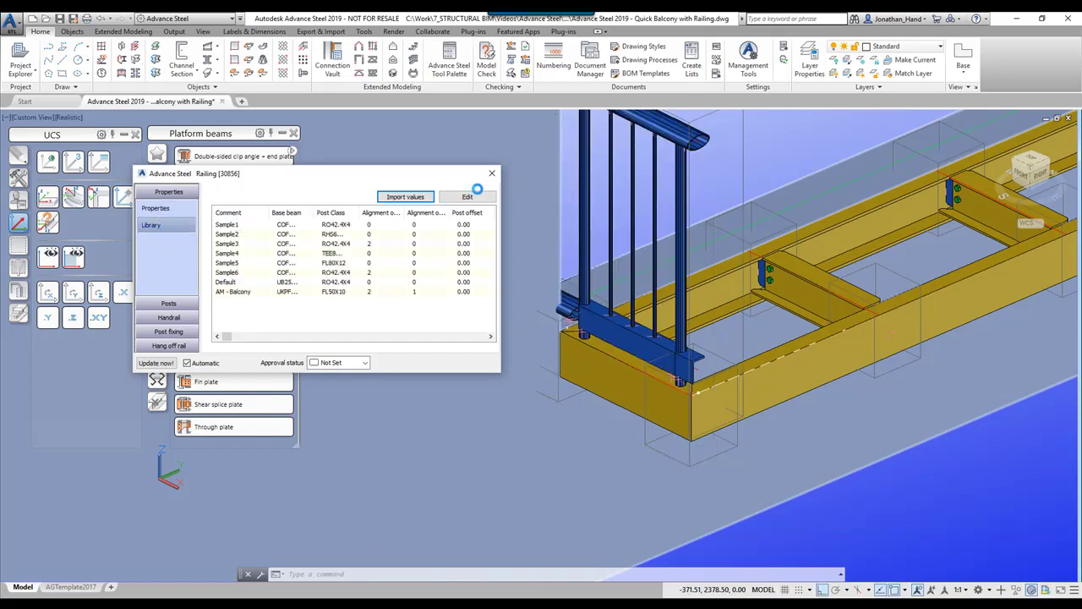
left_click(492, 180)
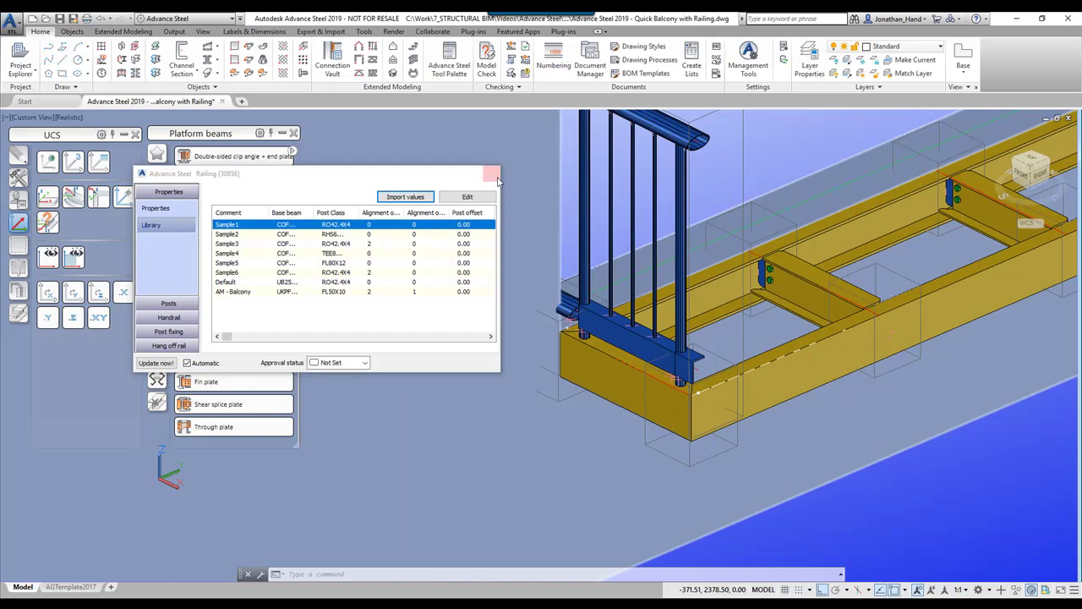
scroll(655, 277, "down", 5)
middle_click_drag(656, 279, 464, 290, "shift")
scroll(627, 257, "up", 6)
scroll(657, 283, "down", 2)
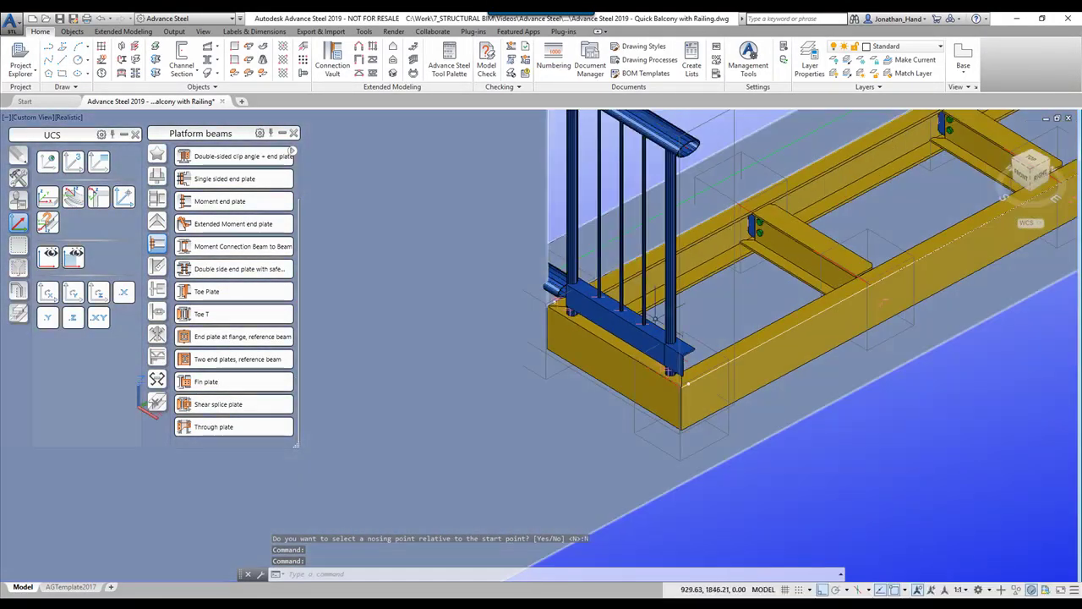
Reopen the end railing's joint properties at the post settings and close the Platform beams palette
left_click(617, 325)
right_click(617, 326)
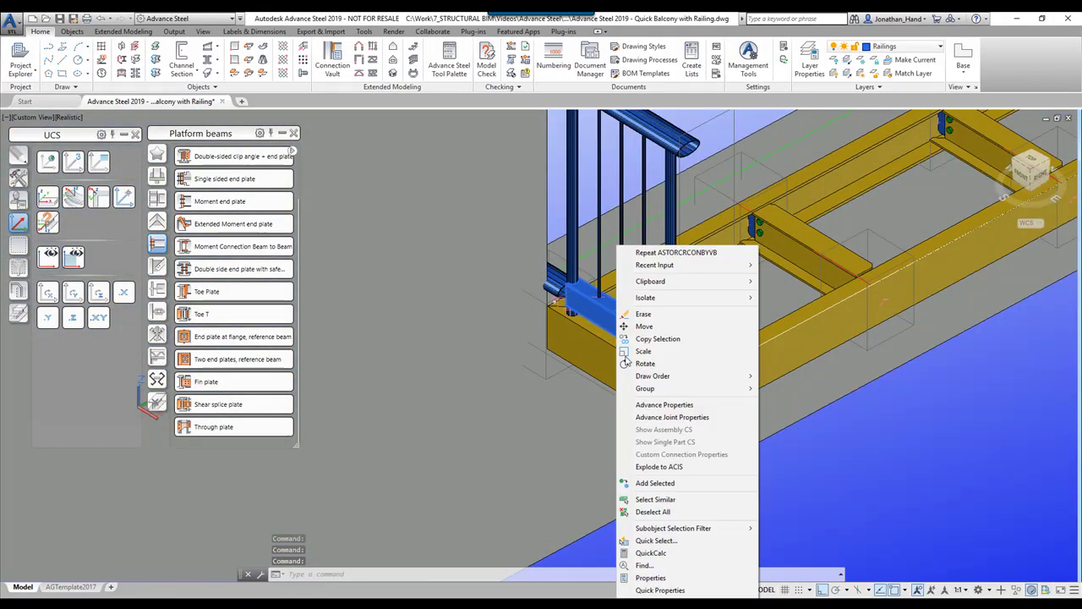
left_click(651, 417)
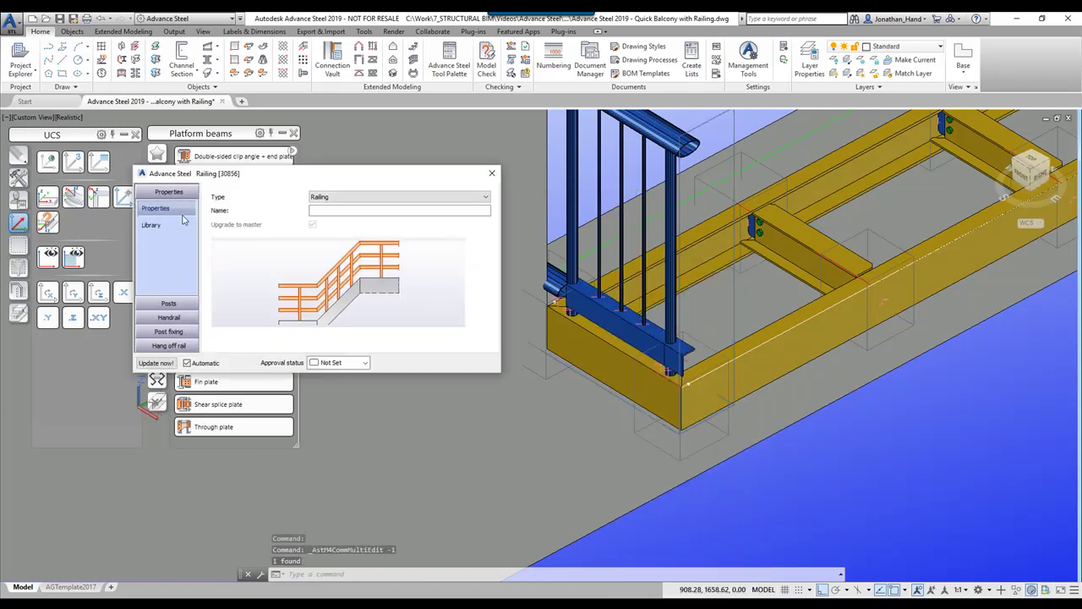
left_click(169, 304)
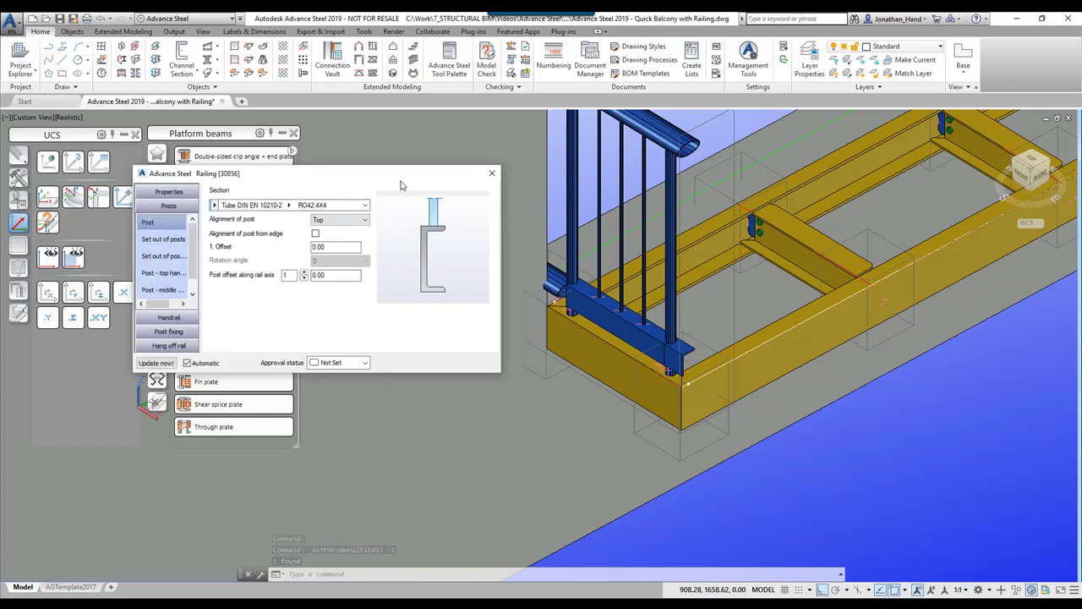
left_click_drag(399, 177, 428, 211)
left_click_drag(338, 212, 483, 292)
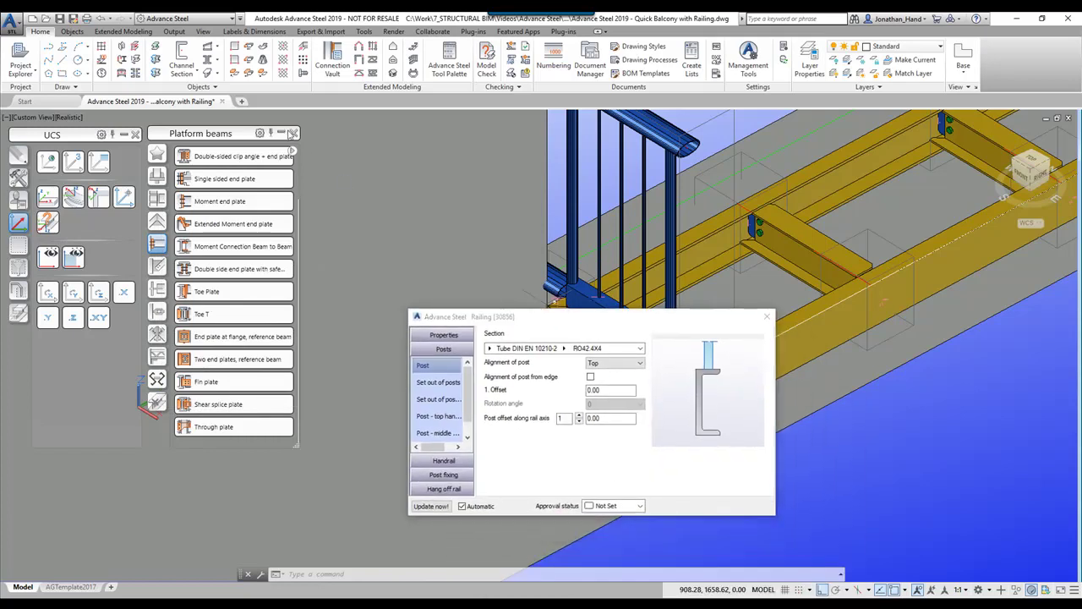
left_click(294, 133)
left_click_drag(491, 318, 251, 187)
Set the railing's post section to Flat EN 10058, size FL60X5
left_click(250, 216)
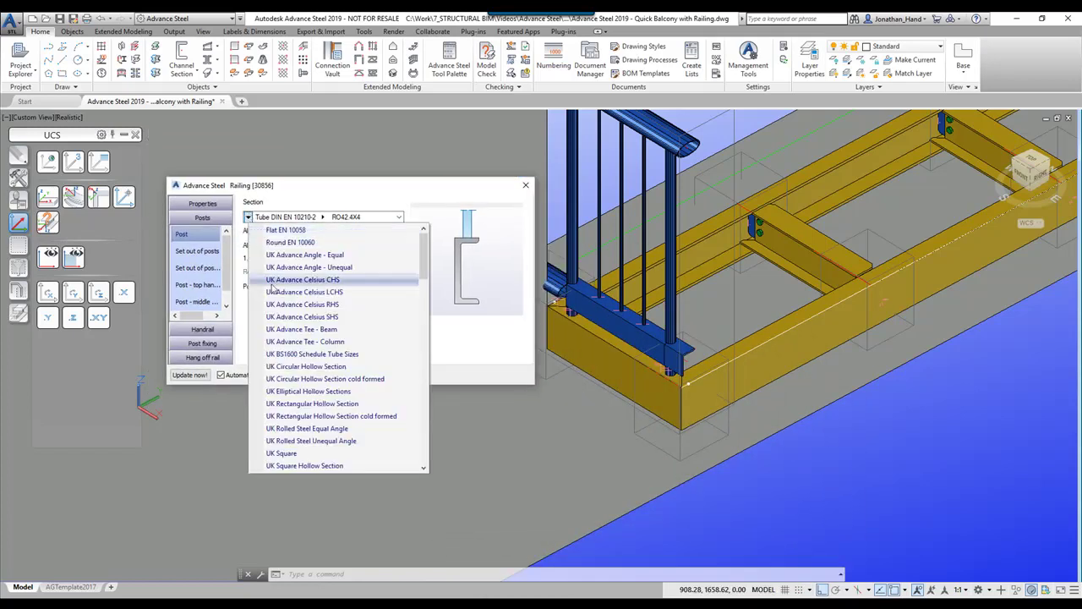
left_click(286, 229)
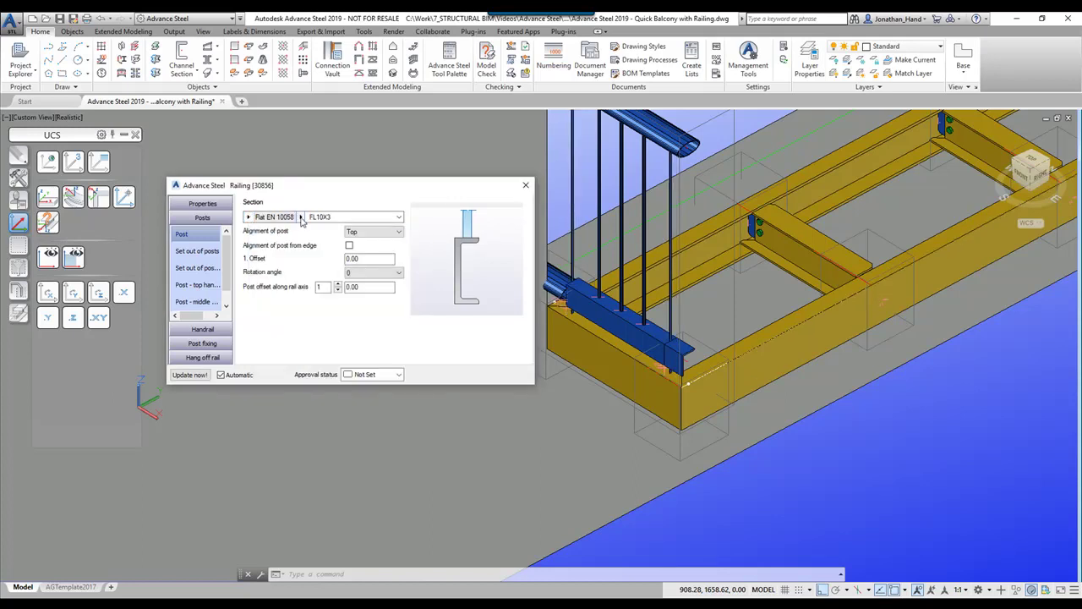
left_click(300, 217)
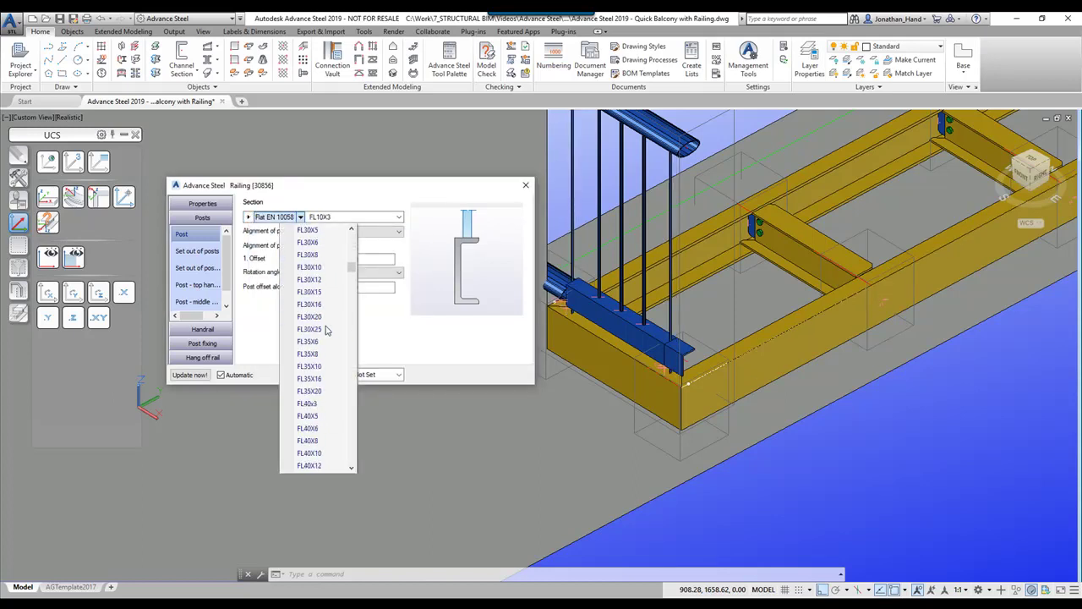
scroll(326, 330, "down", 8)
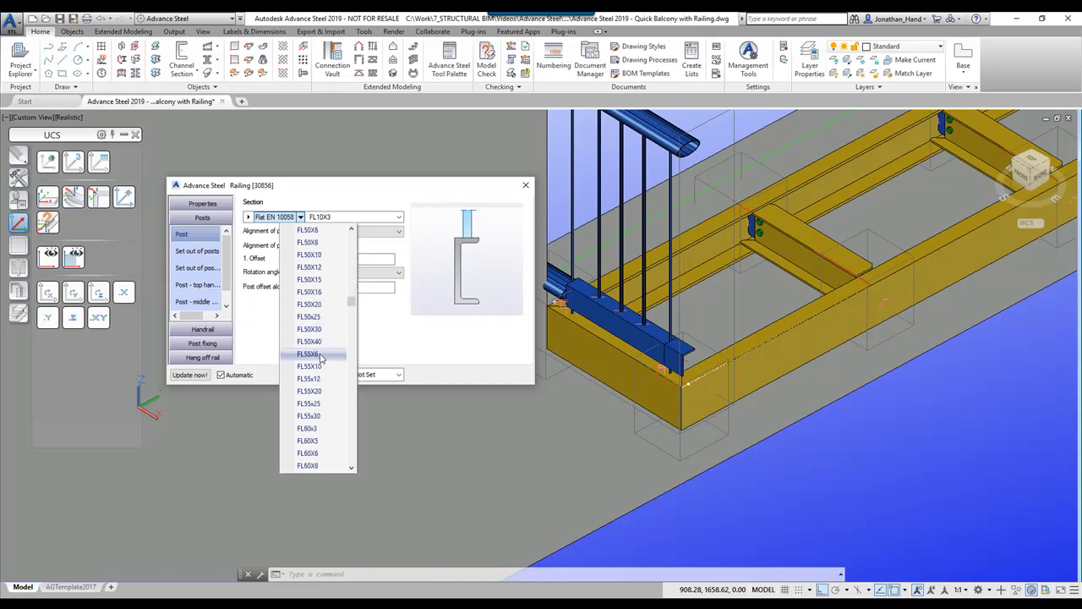
left_click(326, 396)
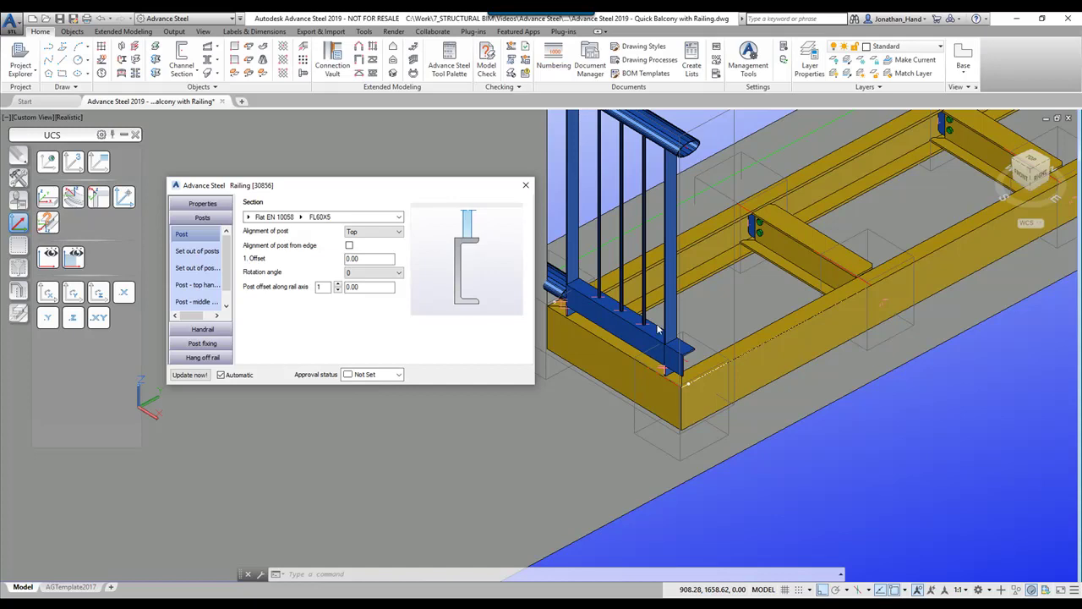
left_click(197, 251)
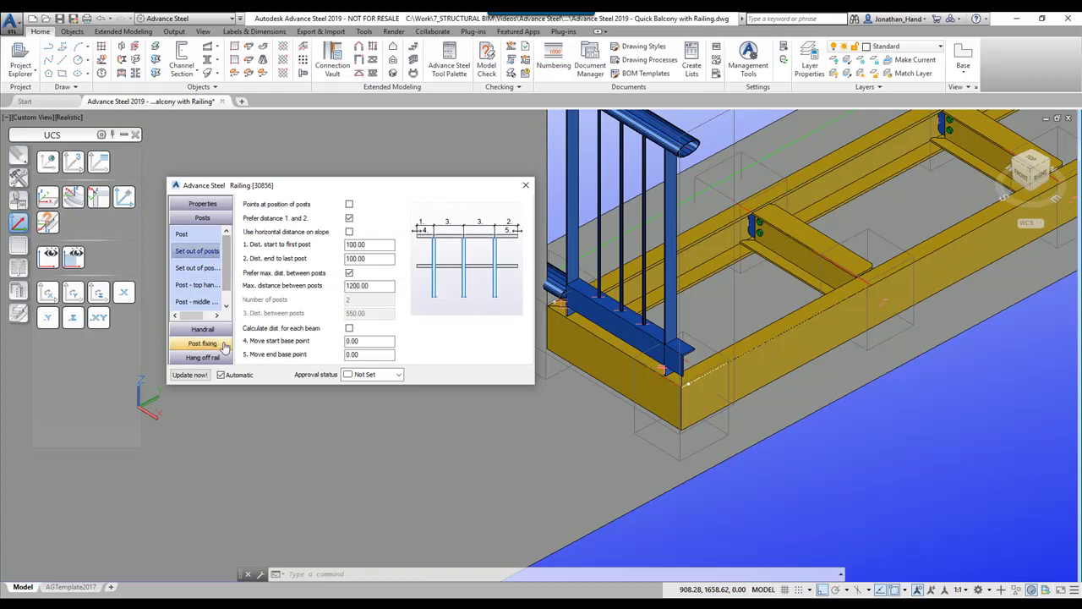
left_click(204, 269)
left_click(197, 285)
left_click(212, 240)
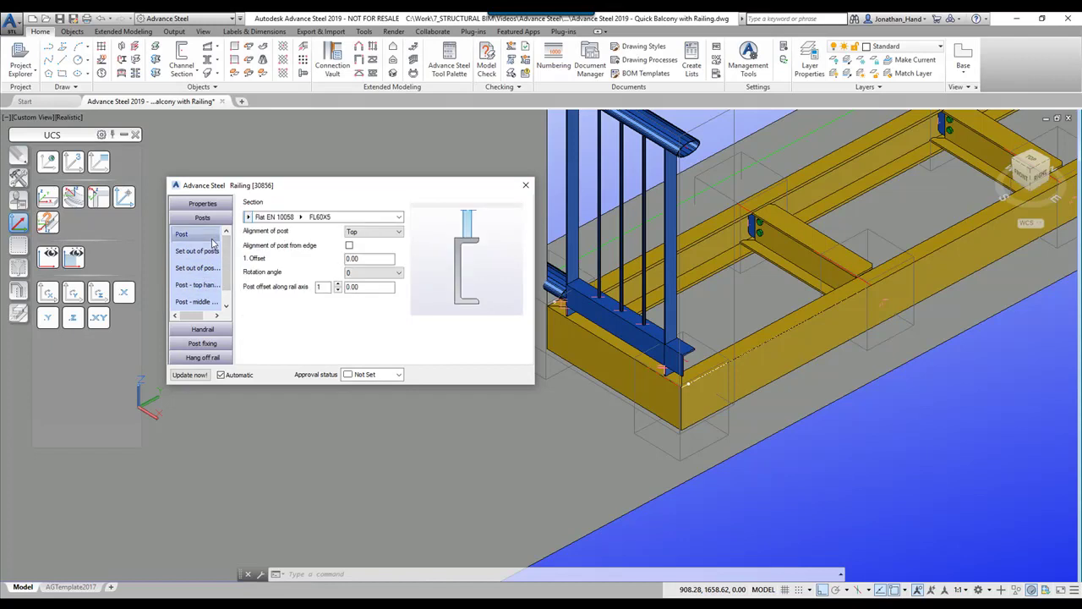
Set the top handrail section to Flat EN 10058, size FL75X10
left_click(217, 331)
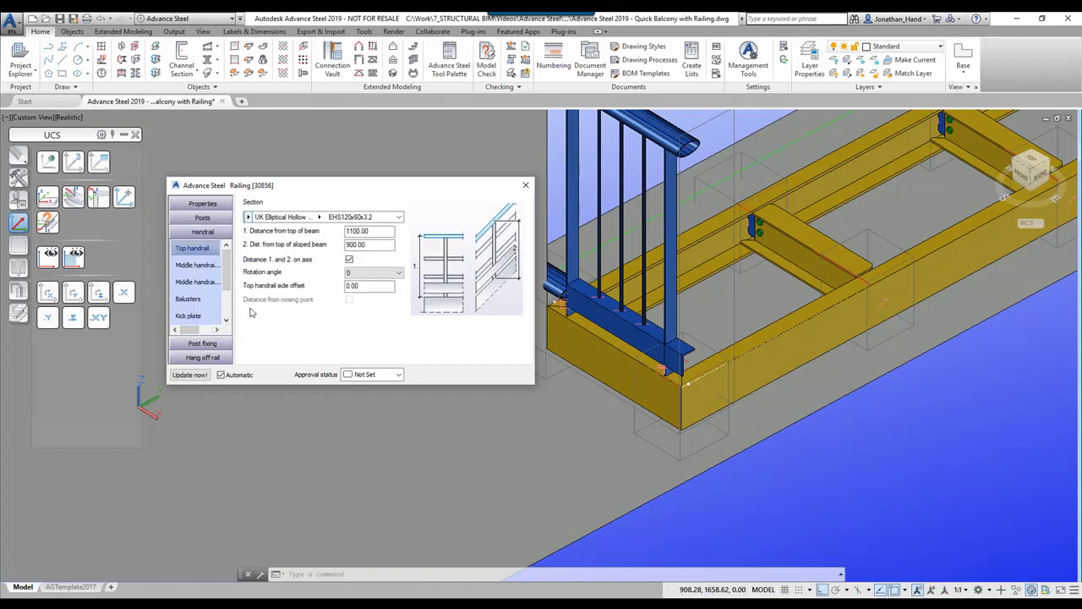
left_click(247, 217)
left_click(269, 230)
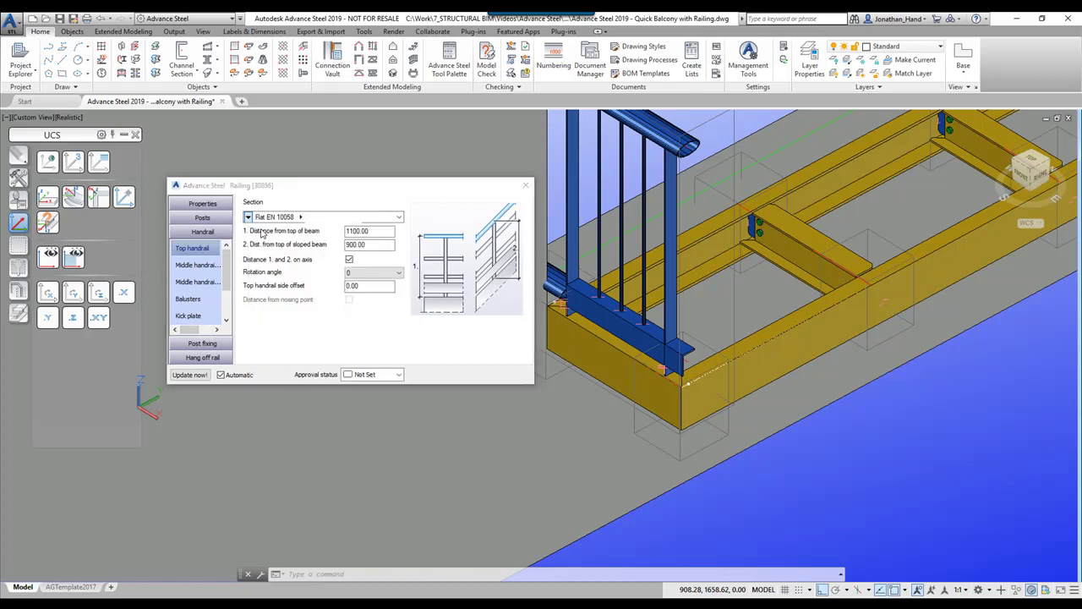
left_click(300, 217)
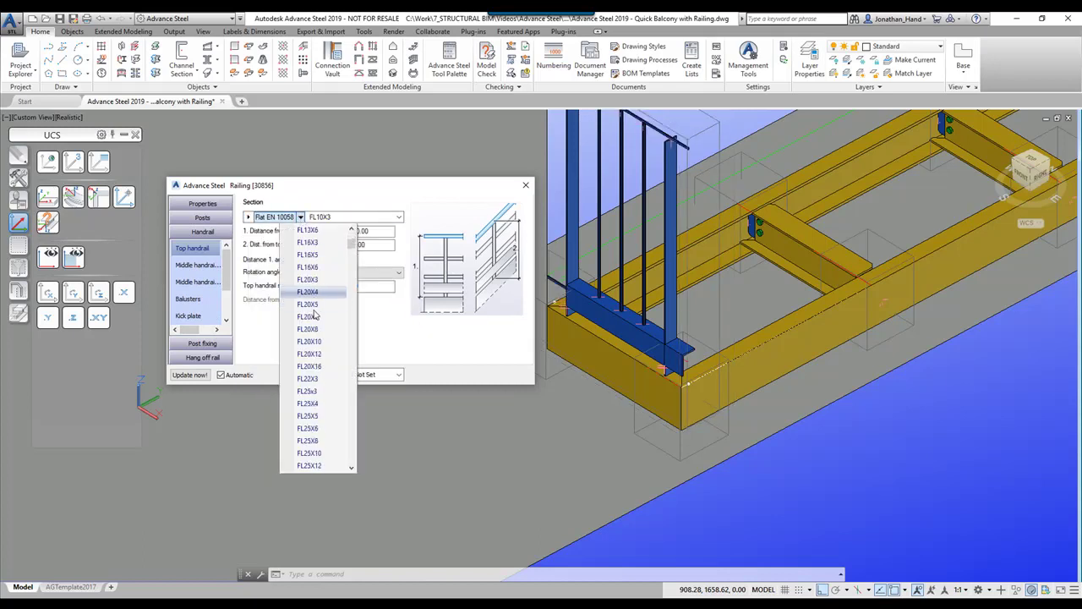
left_click_drag(354, 296, 354, 340)
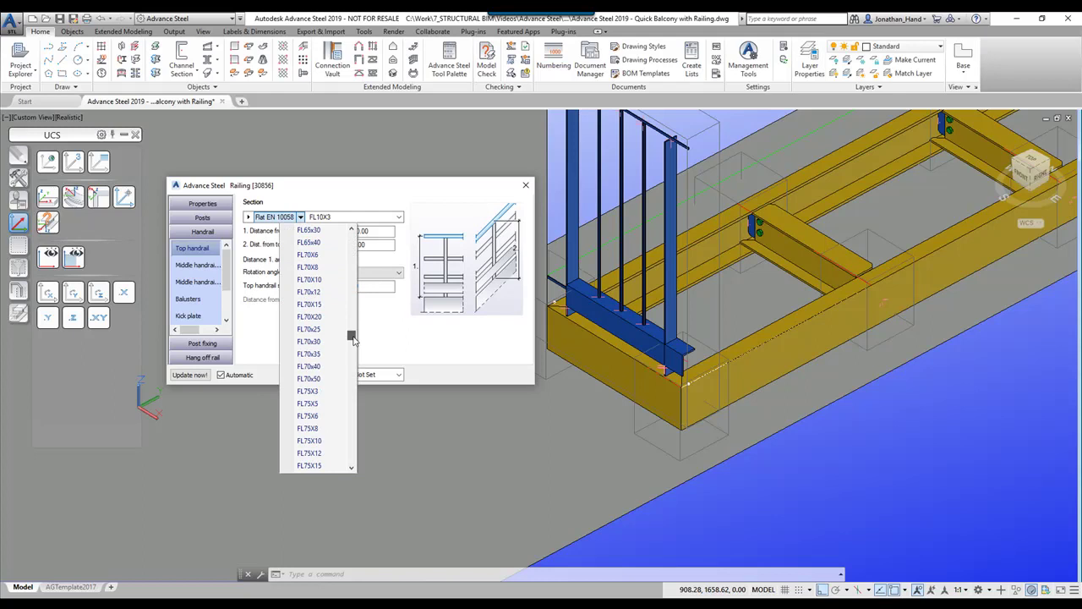
left_click(321, 409)
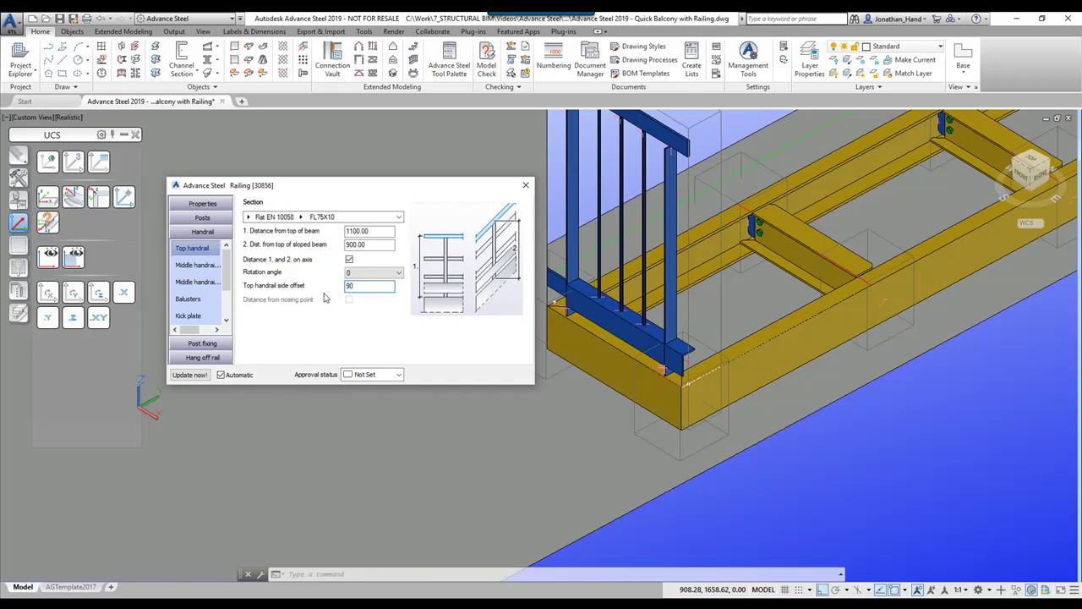
Set the top handrail's rotation angle to 90, keeping its side offset at 0
key("Return")
left_click_drag(379, 285, 345, 285)
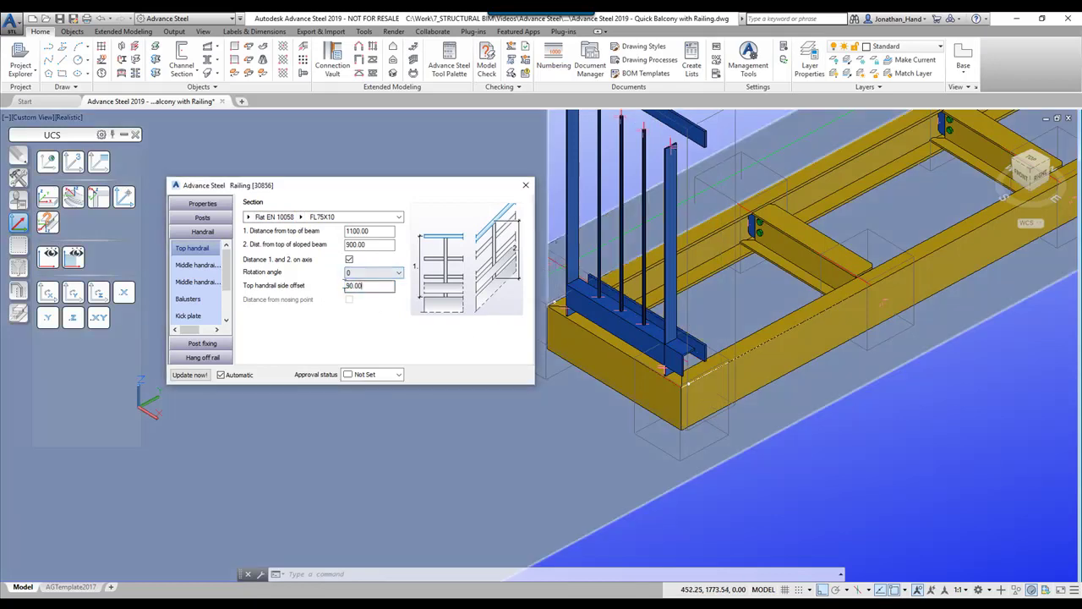
left_click(369, 274)
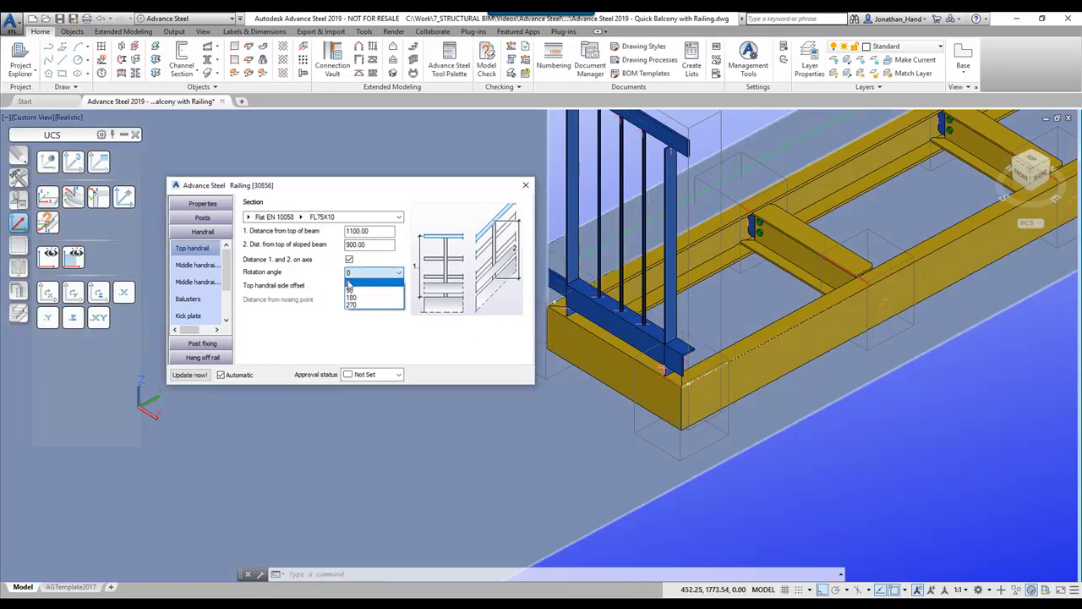
left_click(363, 293)
middle_click_drag(711, 252, 726, 346)
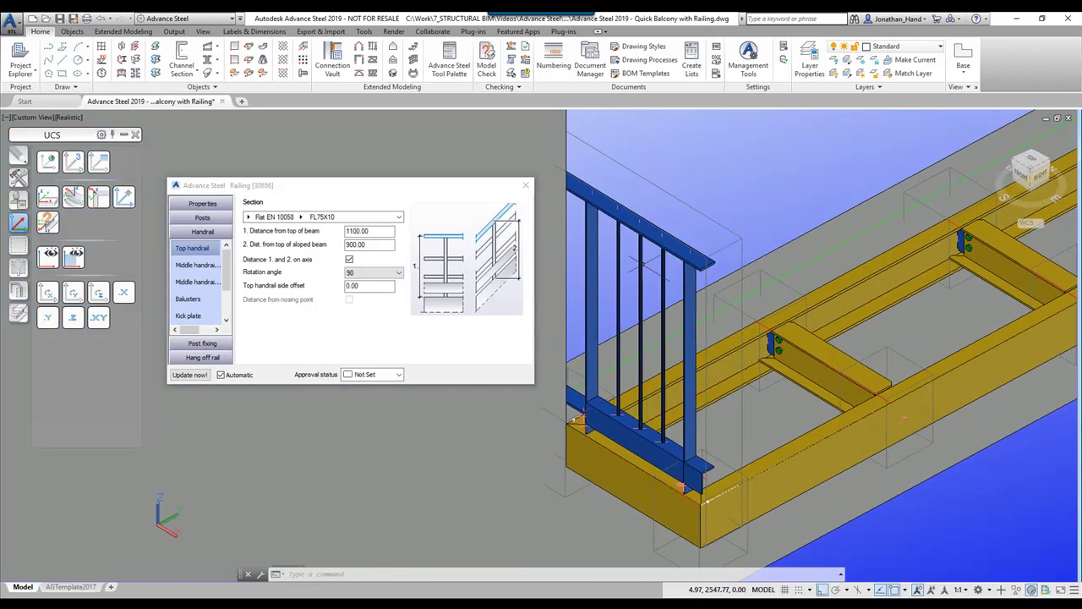
scroll(692, 279, "up", 3)
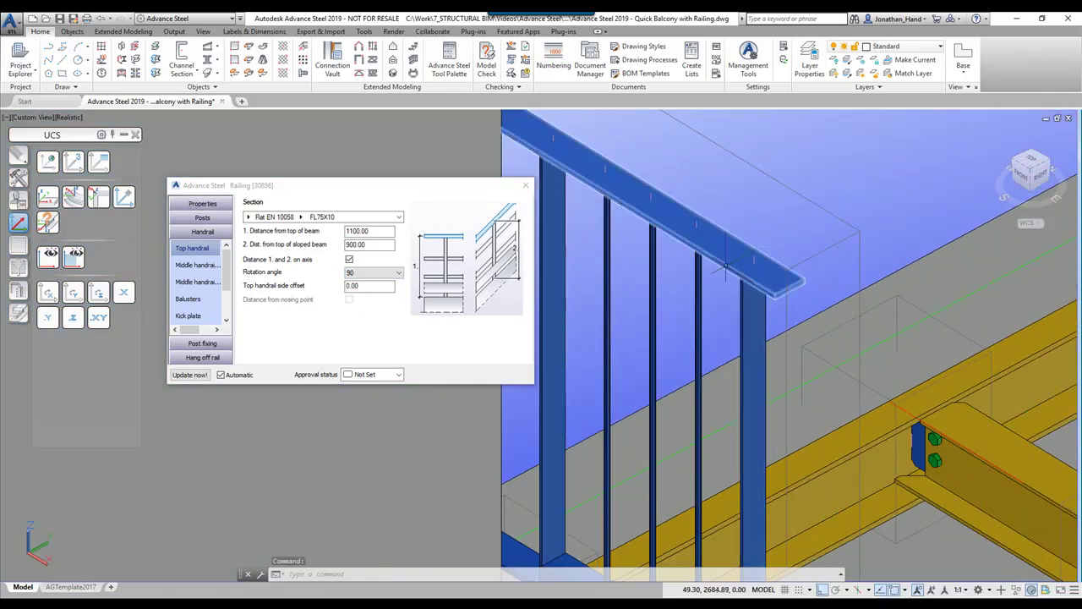
scroll(725, 263, "down", 2)
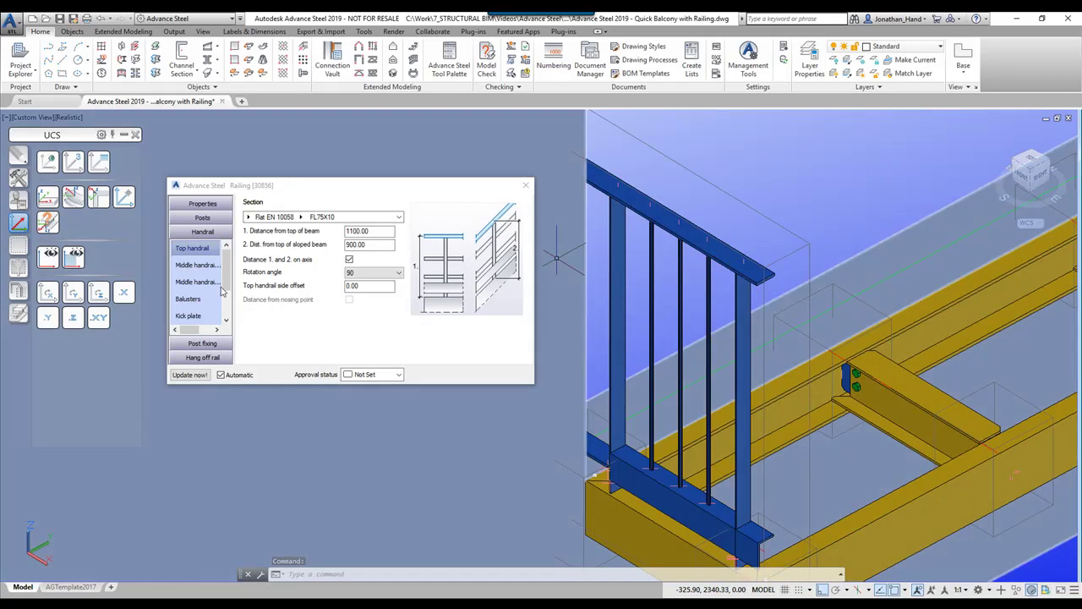
Turn off the balusters of the end railing
left_click(188, 300)
left_click(349, 205)
scroll(672, 272, "down", 2)
middle_click_drag(672, 272, 689, 307, "shift")
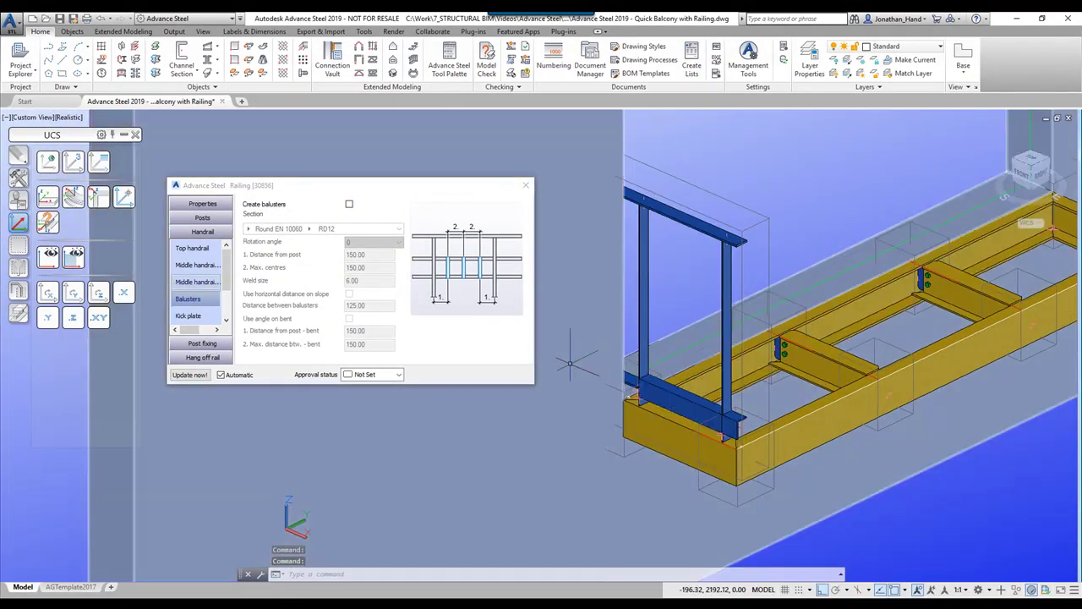
Change the middle handrail's section type to Flat EN 10058
left_click(190, 315)
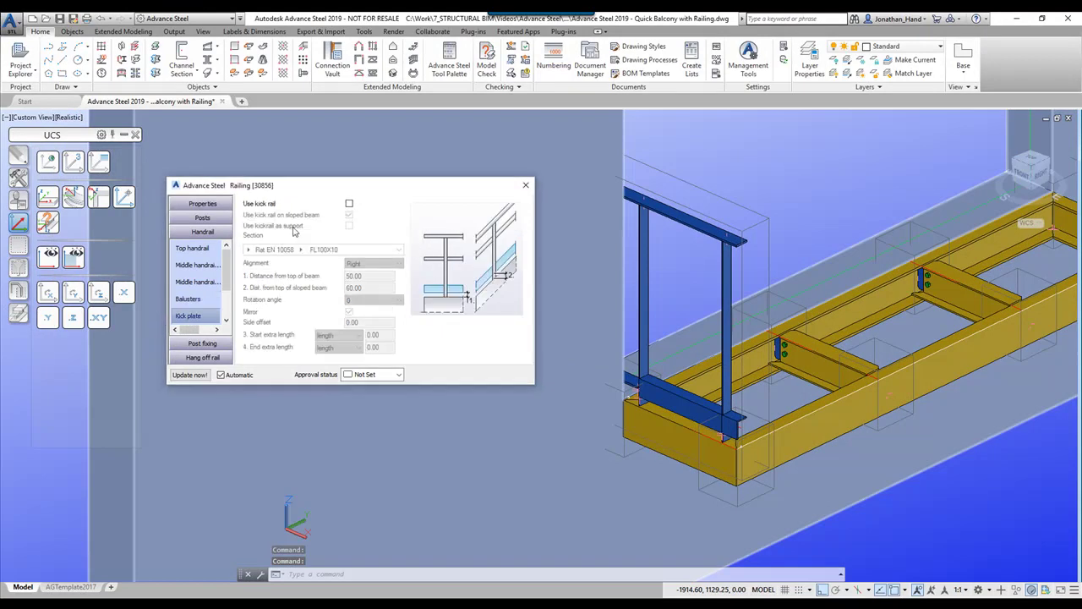
left_click(199, 284)
left_click(203, 267)
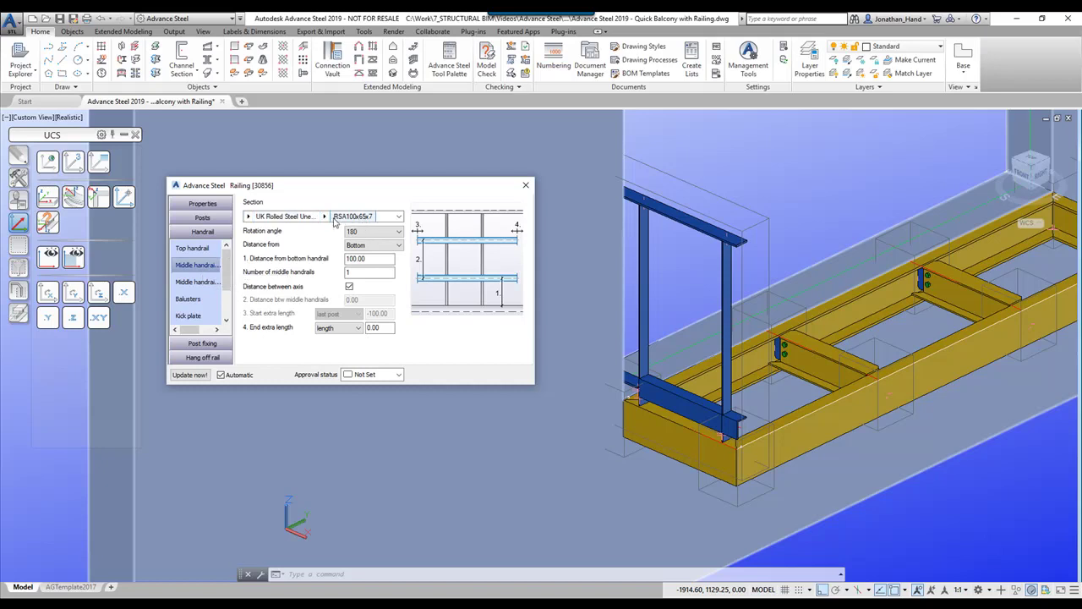
left_click(248, 219)
left_click(250, 221)
left_click(250, 222)
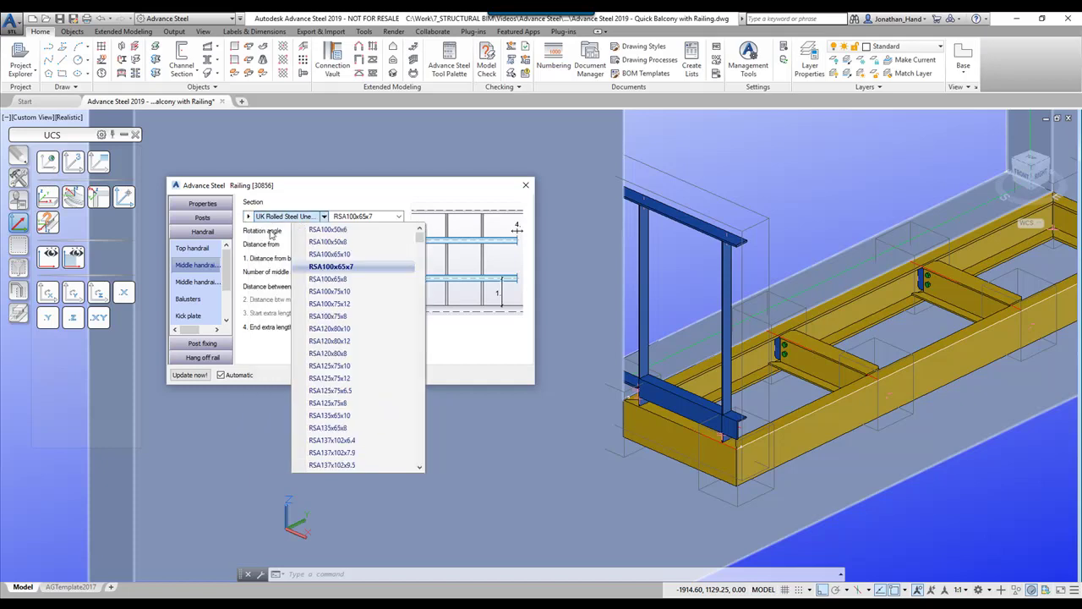
left_click(249, 223)
left_click(249, 222)
left_click(302, 208)
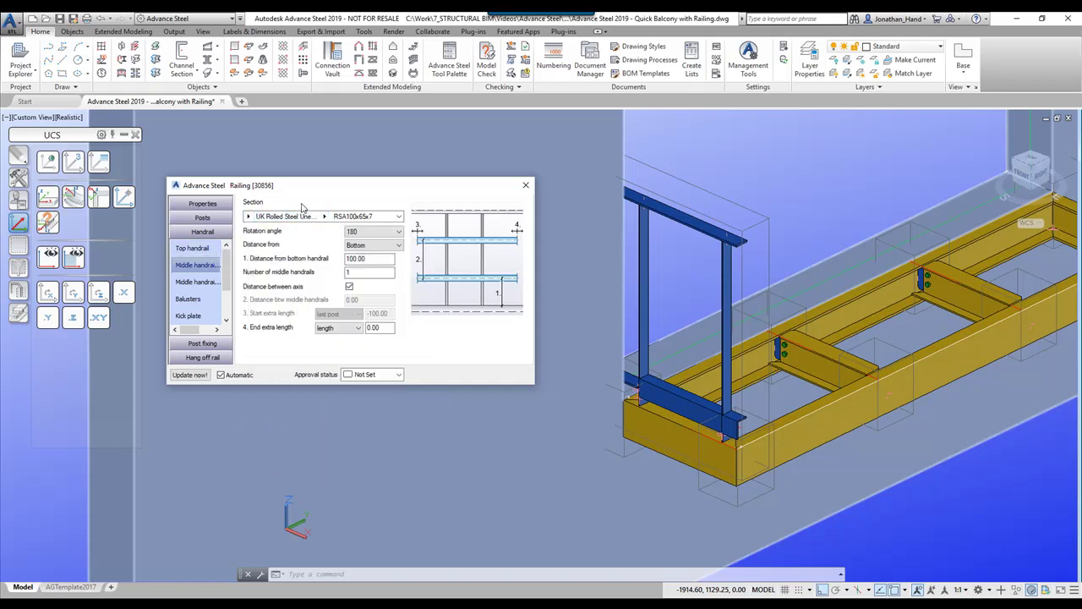
left_click(249, 219)
left_click(287, 228)
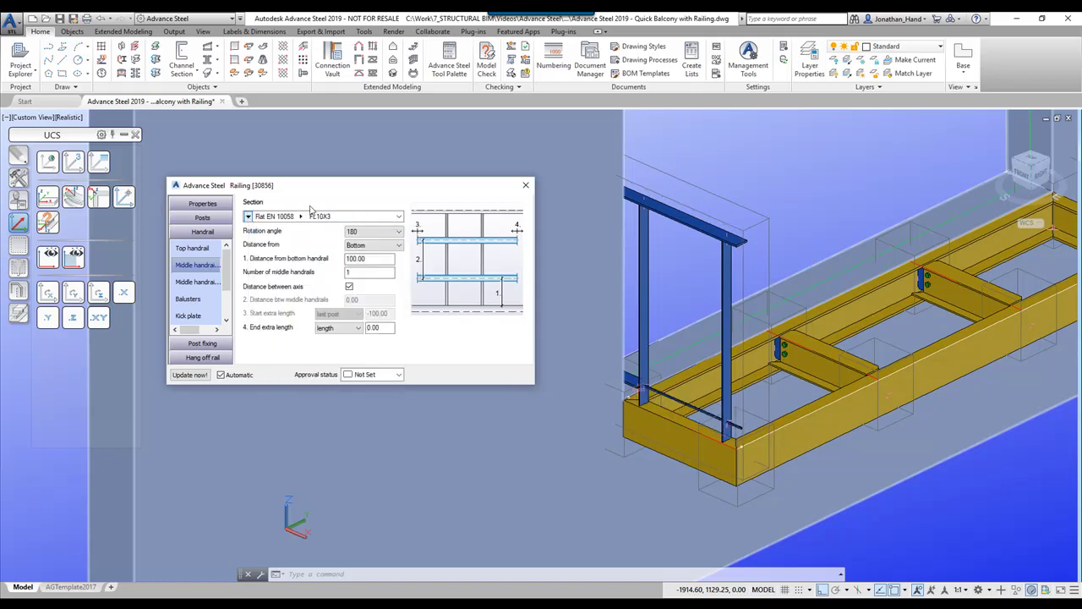
Choose size FL60X10 for the middle handrail's flat section
left_click(300, 216)
scroll(321, 281, "down", 4)
scroll(320, 286, "down", 2)
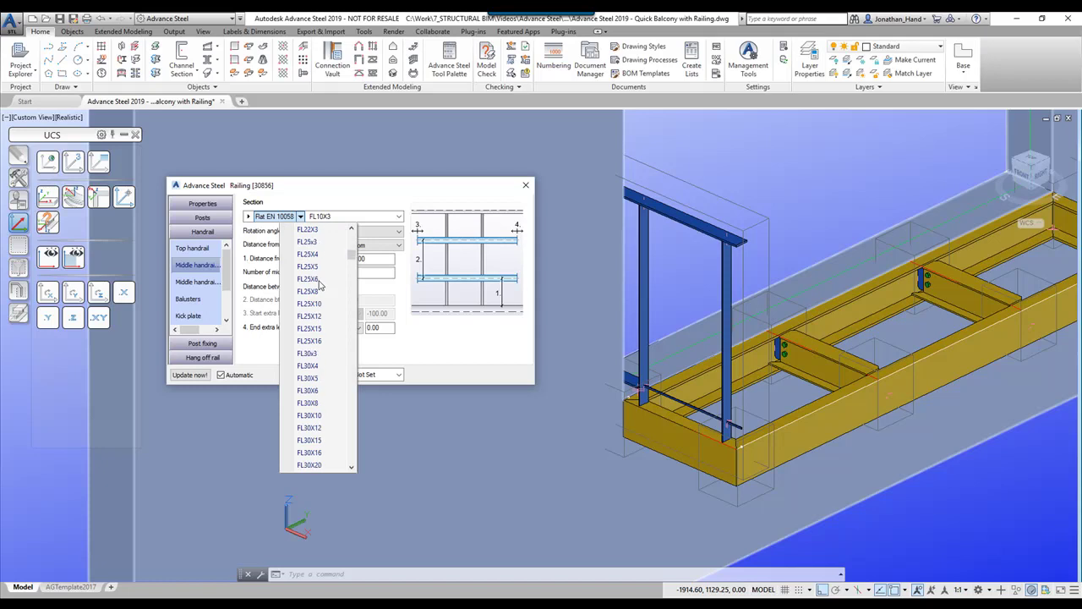
scroll(320, 286, "down", 4)
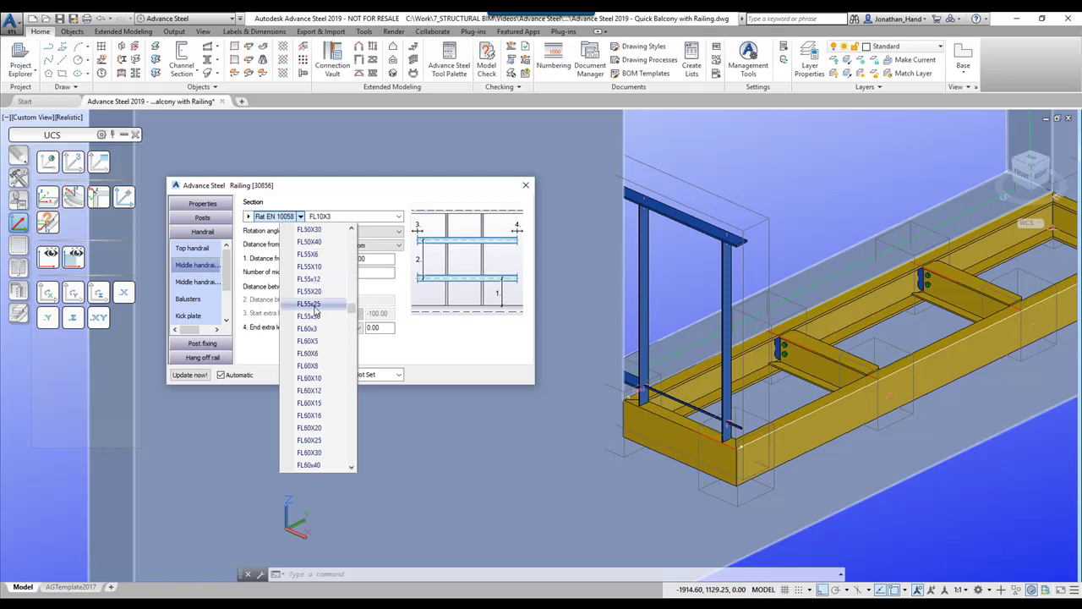
left_click(311, 378)
Set the middle handrail's rotation angle to 90
left_click(369, 260)
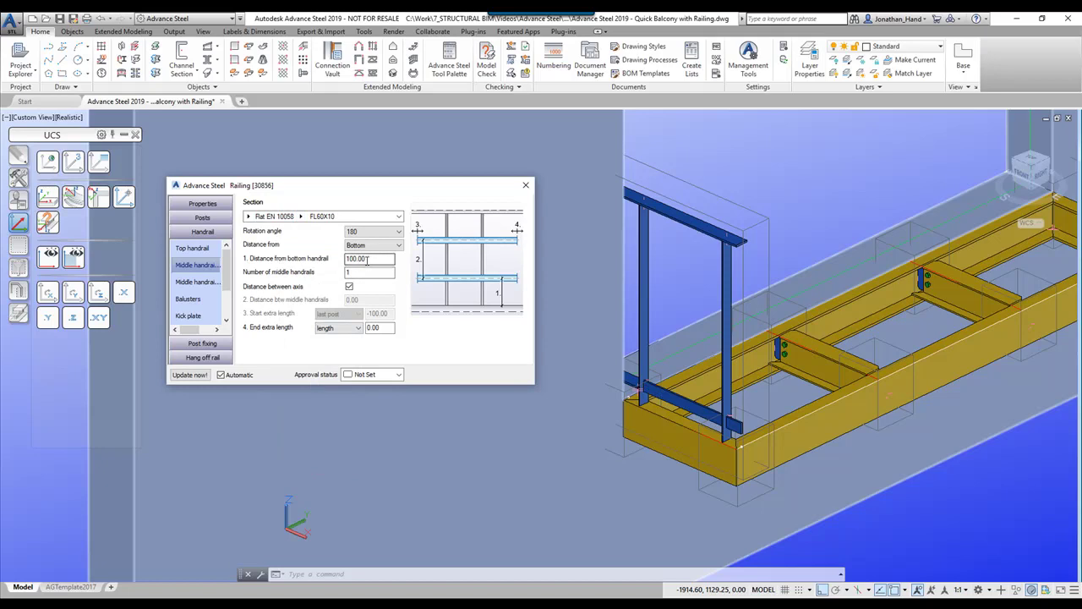
left_click(365, 231)
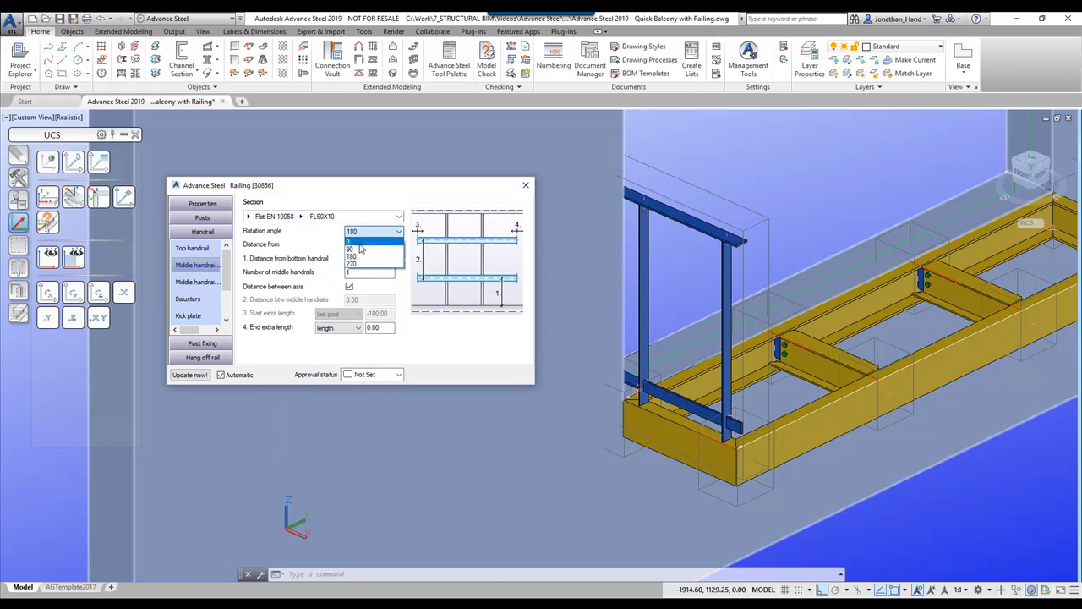
left_click(360, 249)
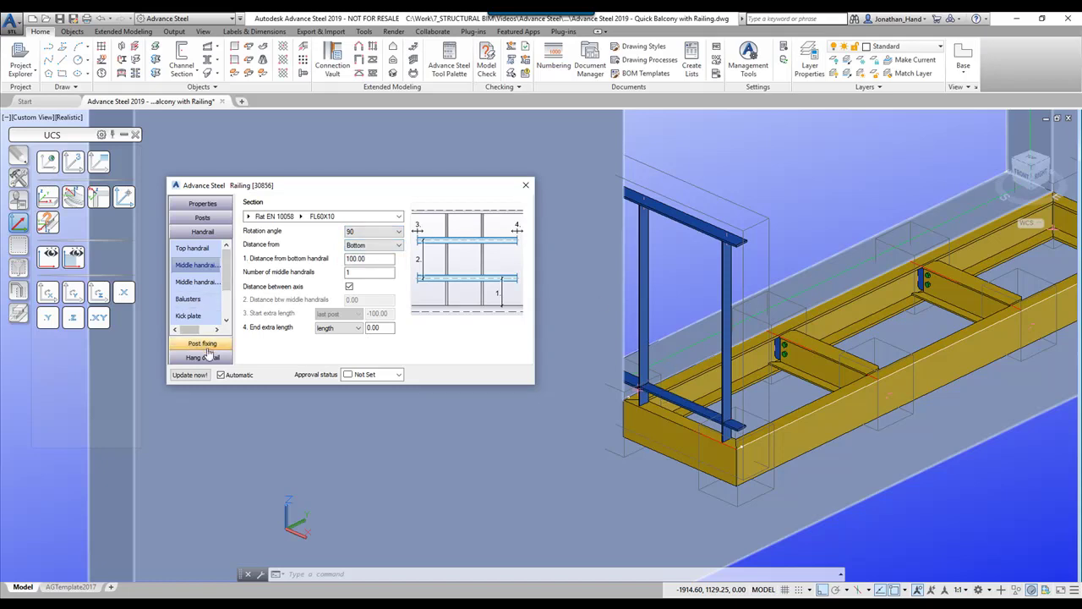
Set the end-of-handrail connection type to None to remove the loop at the end of the railing
left_click_drag(228, 287, 227, 300)
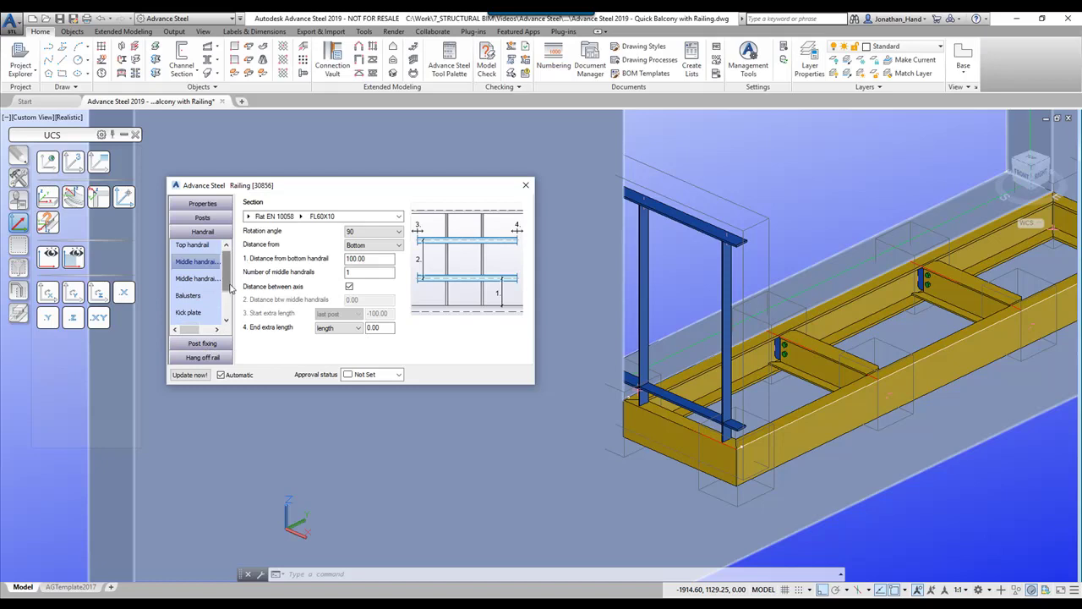
left_click(199, 315)
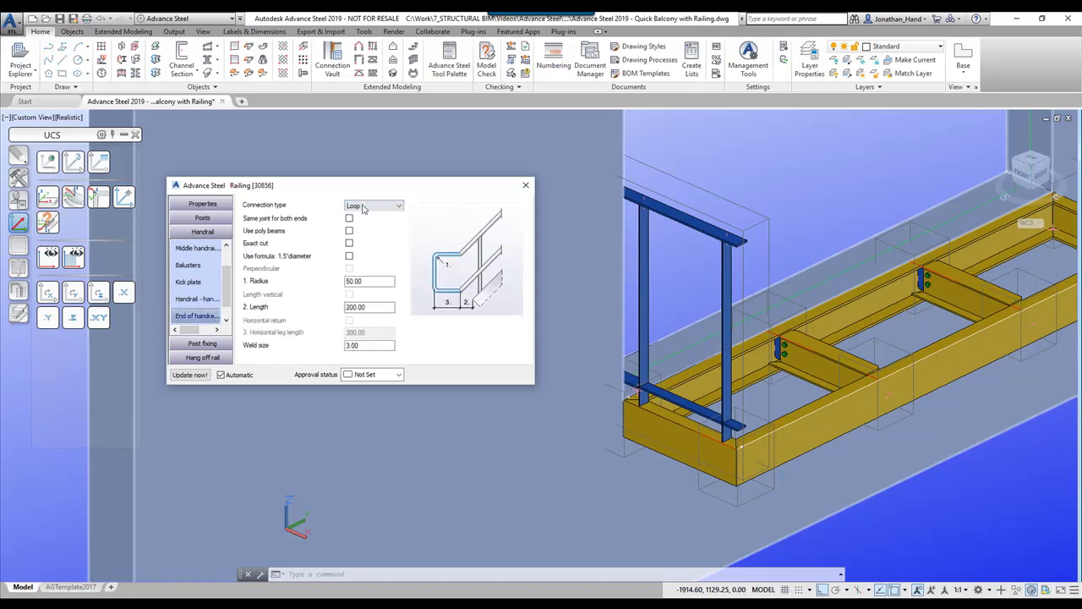
middle_click_drag(870, 214, 636, 286, "shift")
left_click(363, 205)
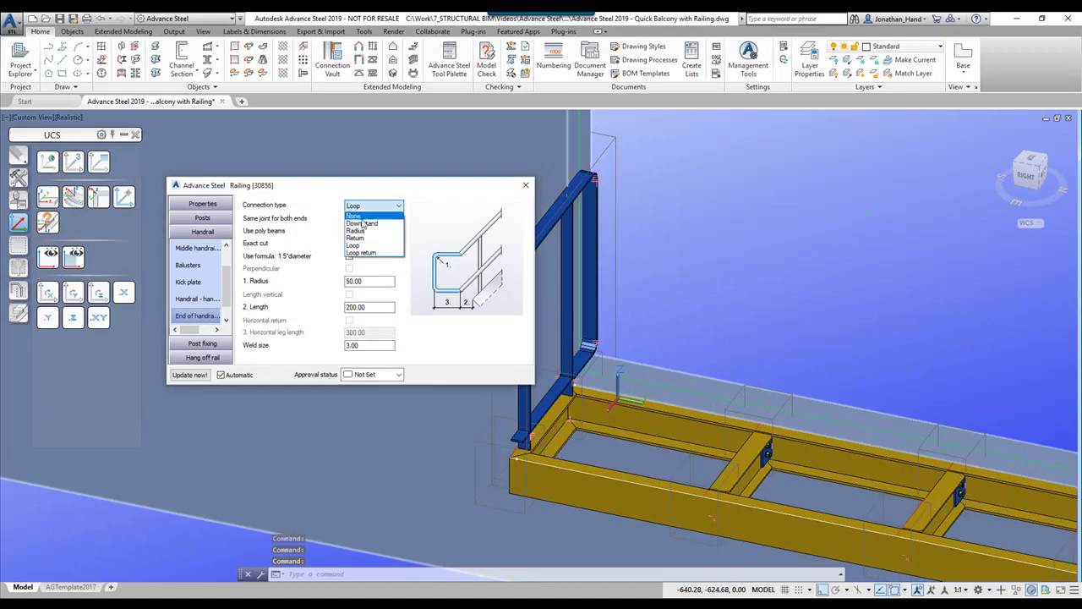
left_click(355, 217)
middle_click_drag(696, 254, 820, 285, "shift")
middle_click_drag(738, 450, 735, 334, "shift")
middle_click_drag(668, 446, 673, 371)
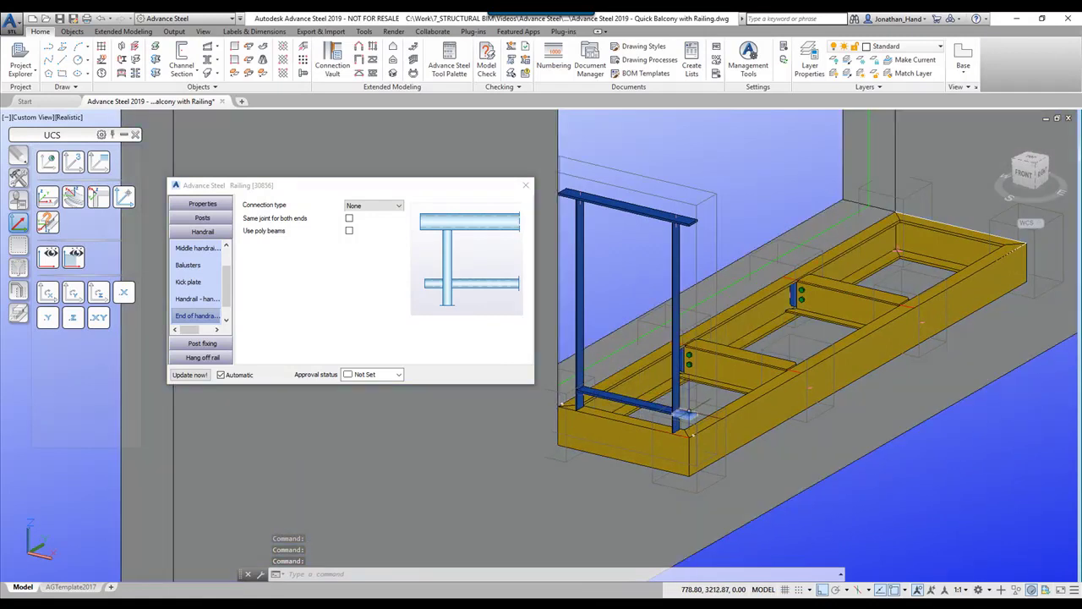
Set the middle handrail's end extra length to -100 so it stops at the last post
left_click(226, 320)
left_click(197, 316)
scroll(194, 287, "up", 3)
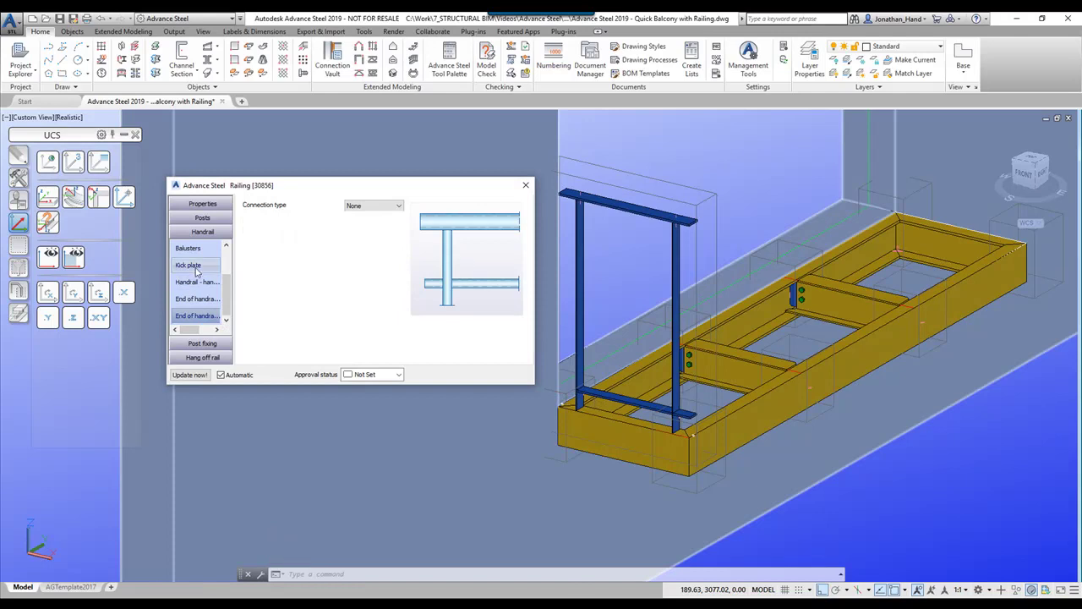
left_click(196, 280)
left_click(196, 265)
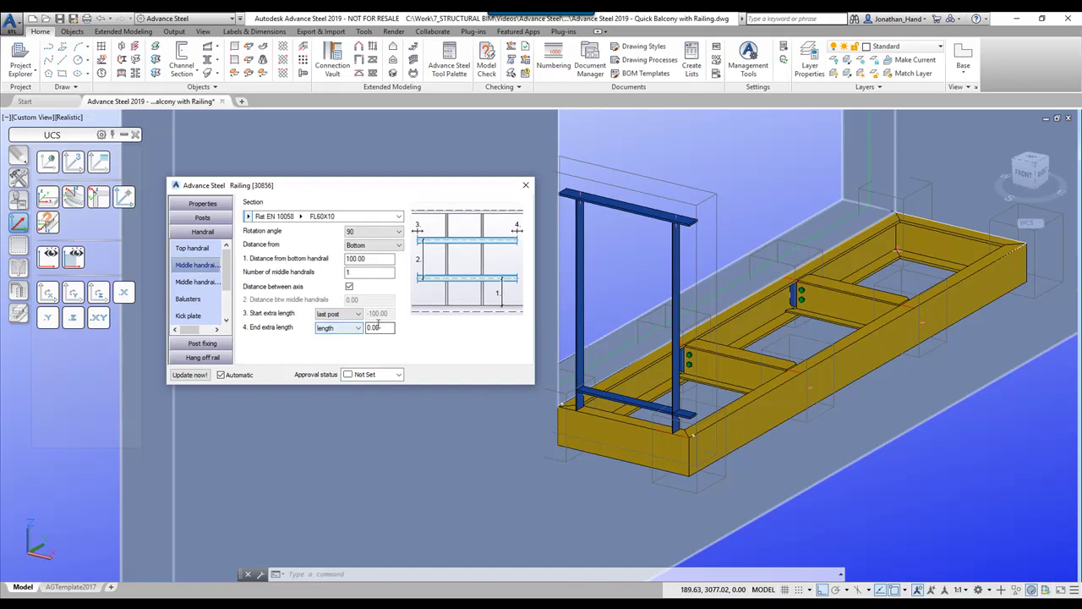
type("00")
key("Return")
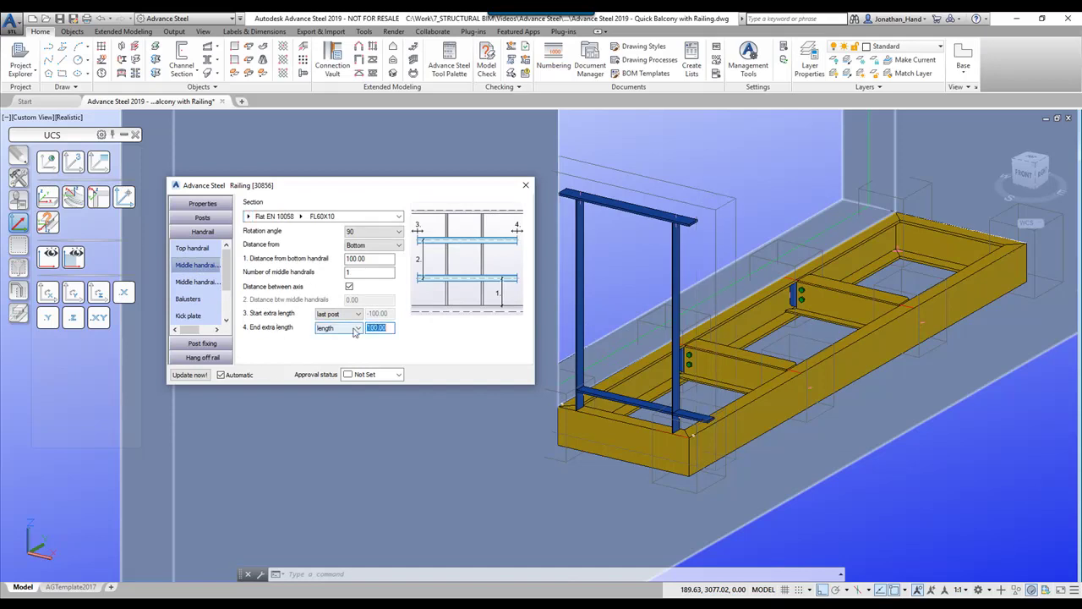
type("-10")
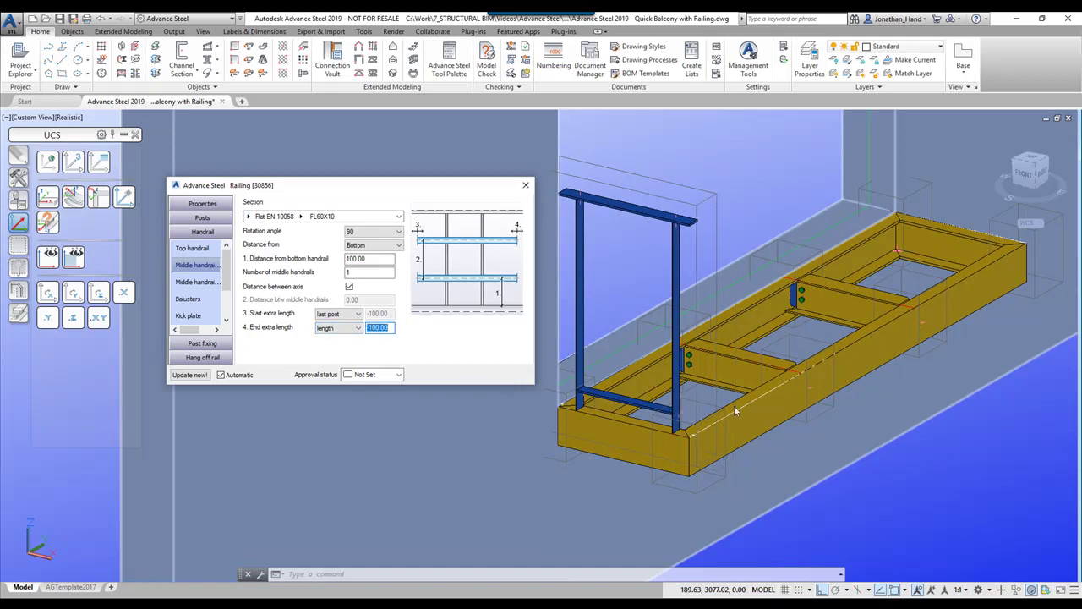
scroll(718, 410, "up", 5)
scroll(548, 345, "down", 5)
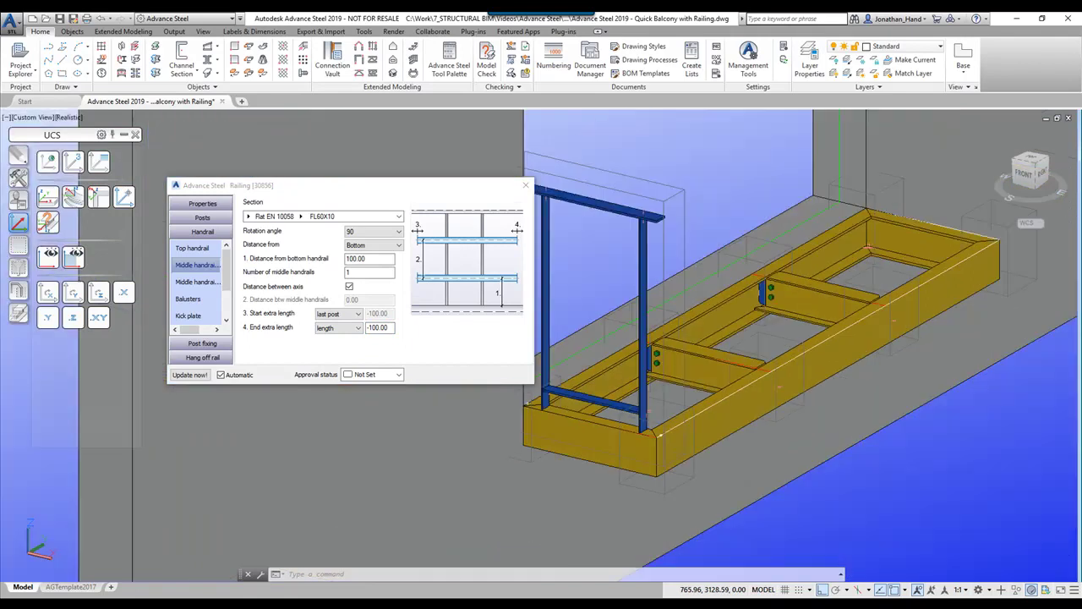
Set the distance from the railing start to the first post to 50
left_click(203, 218)
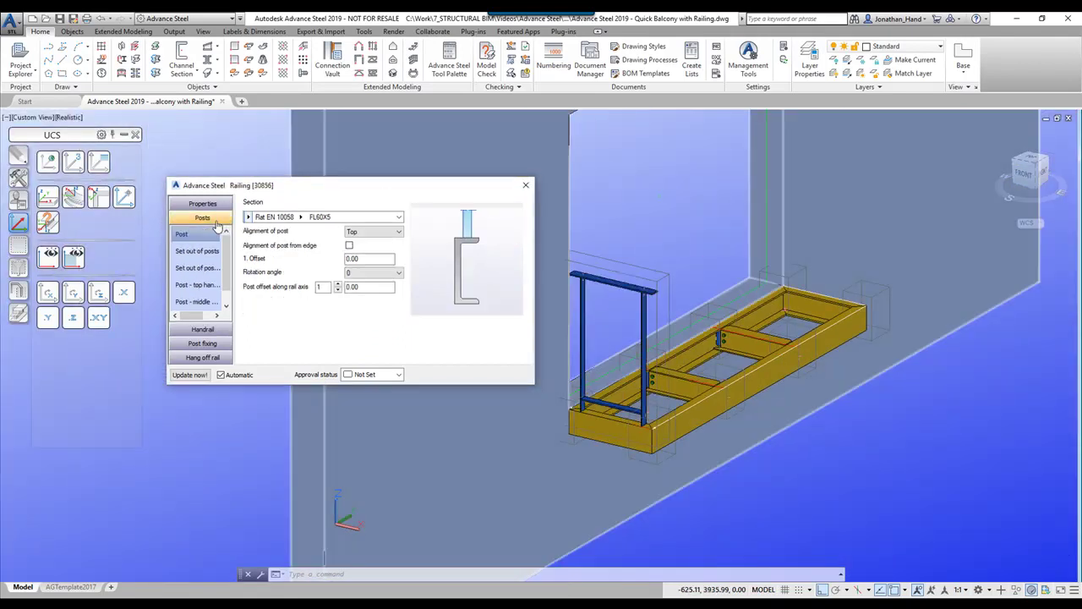
left_click(203, 250)
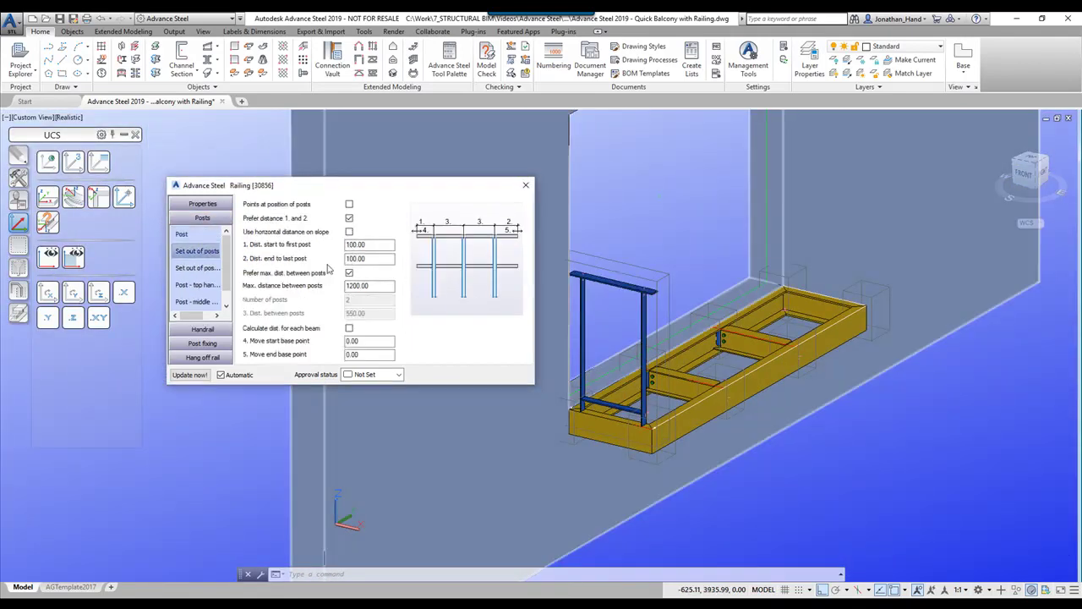
scroll(550, 347, "up", 5)
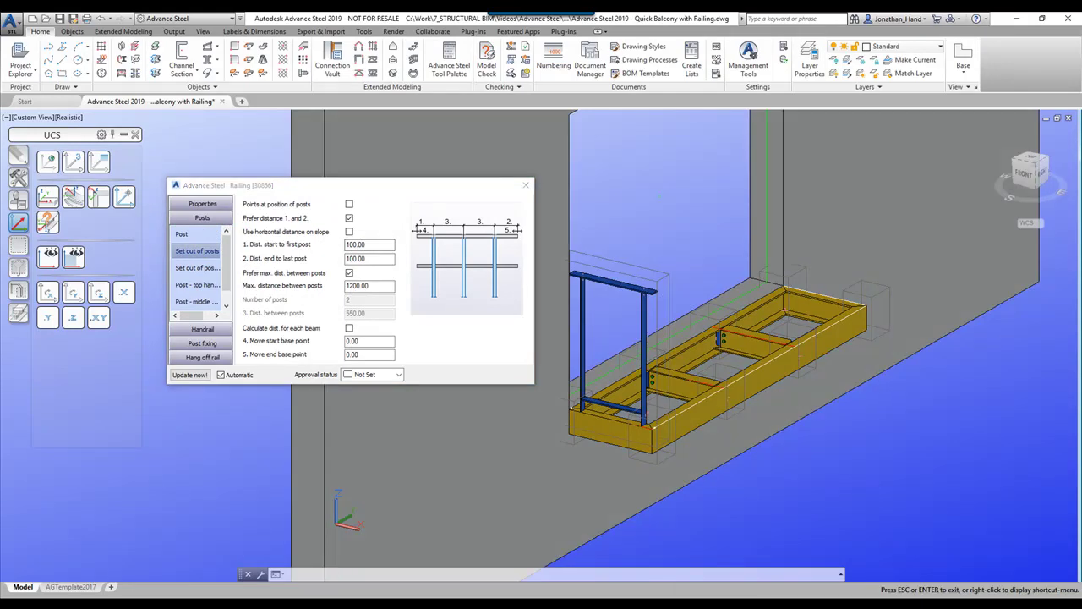
double_click(369, 246)
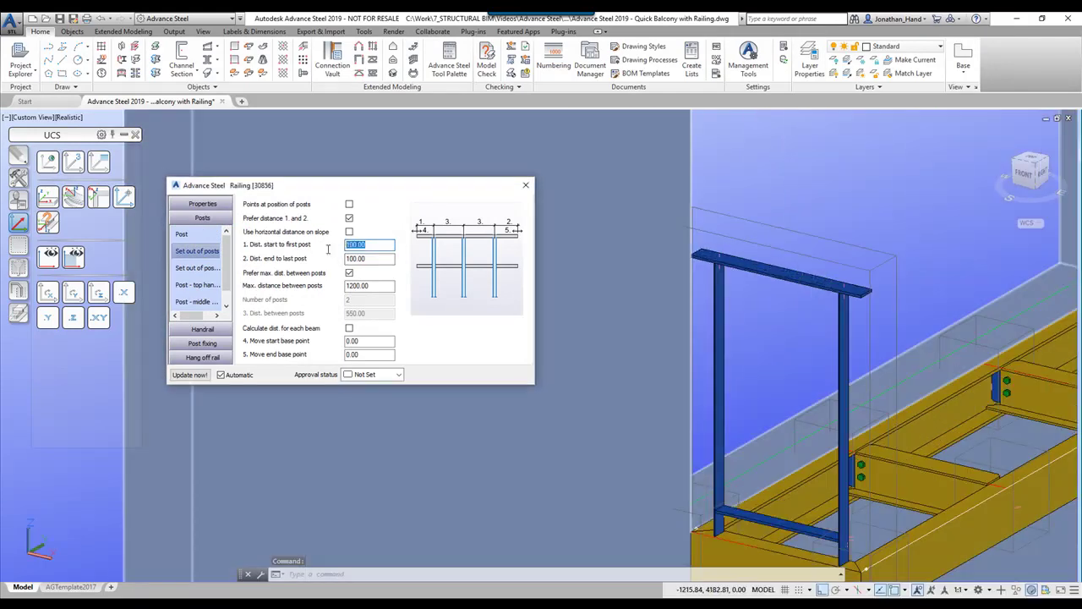
key("Return")
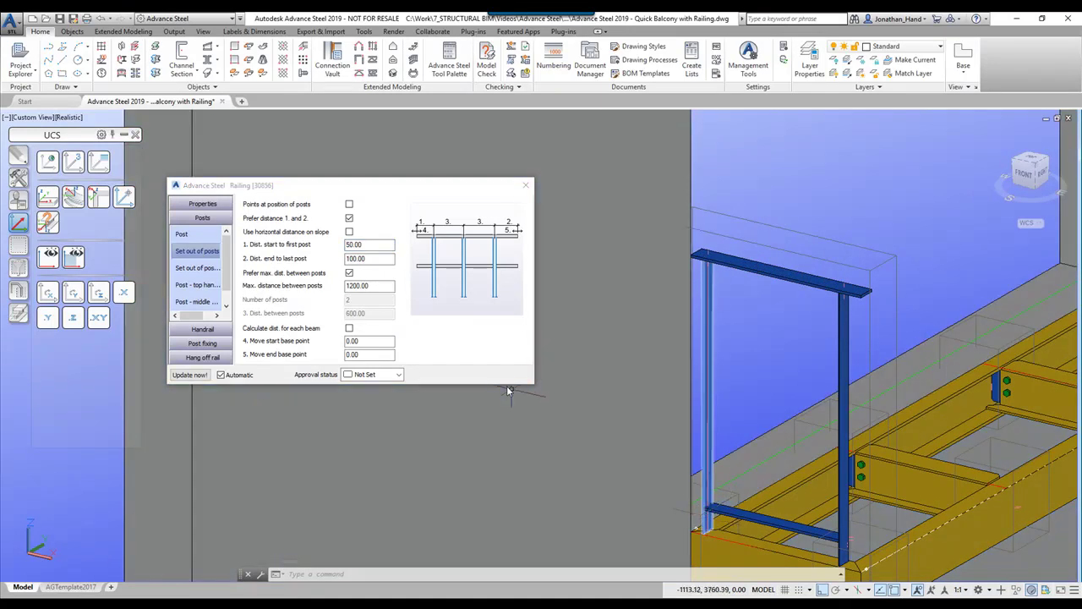
Try a distance of 50 from the railing end to the last post, and restore it to 100
left_click(393, 260)
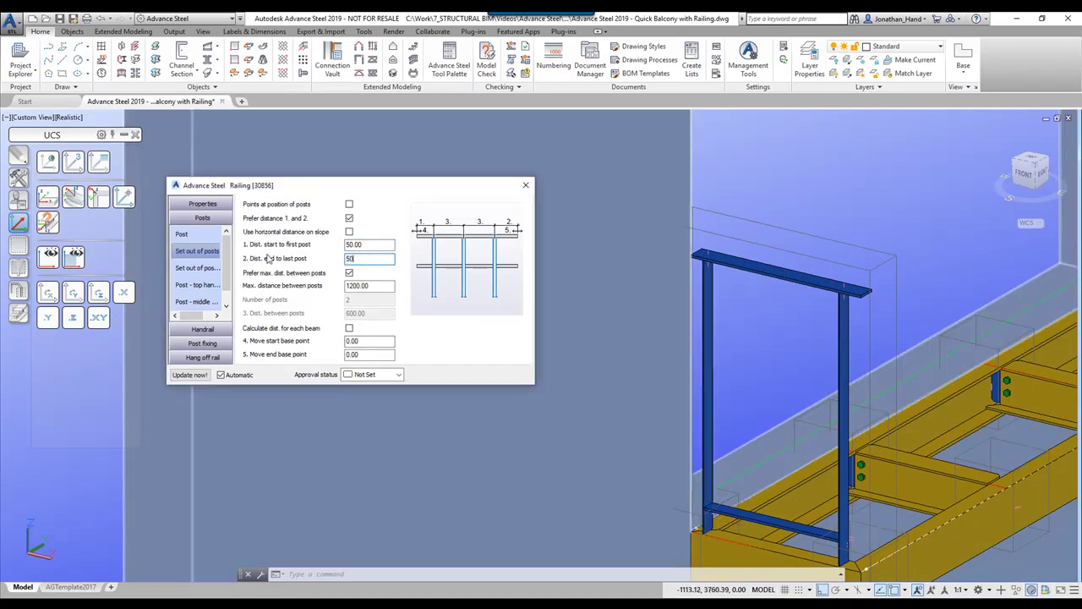
key("Return")
type("100")
key("Return")
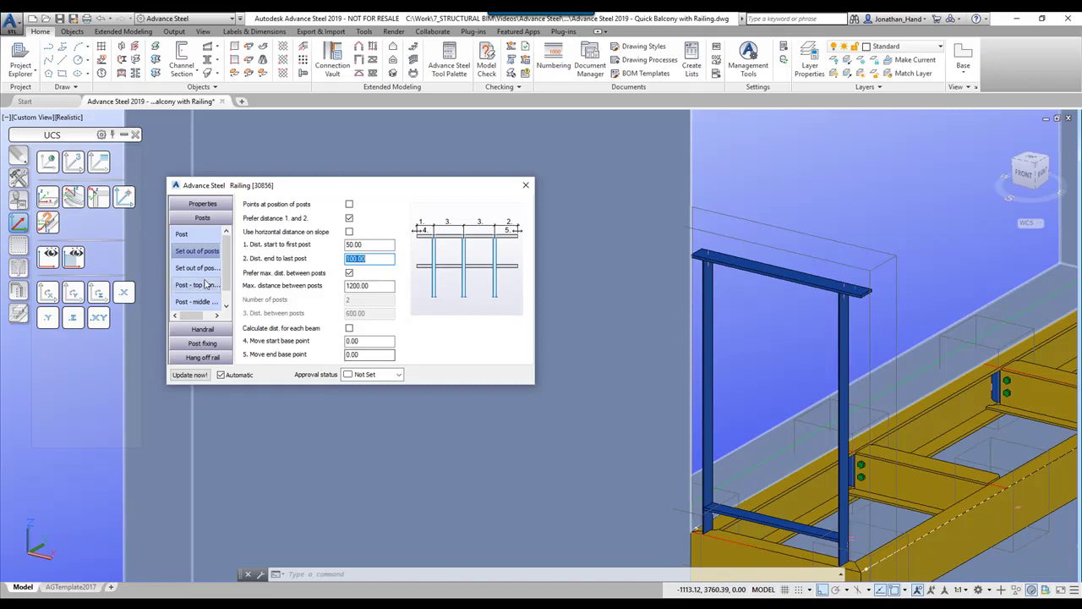
Try a top handrail side offset of -50, and return it to 0
left_click(197, 328)
double_click(370, 286)
type("-50")
key("Return")
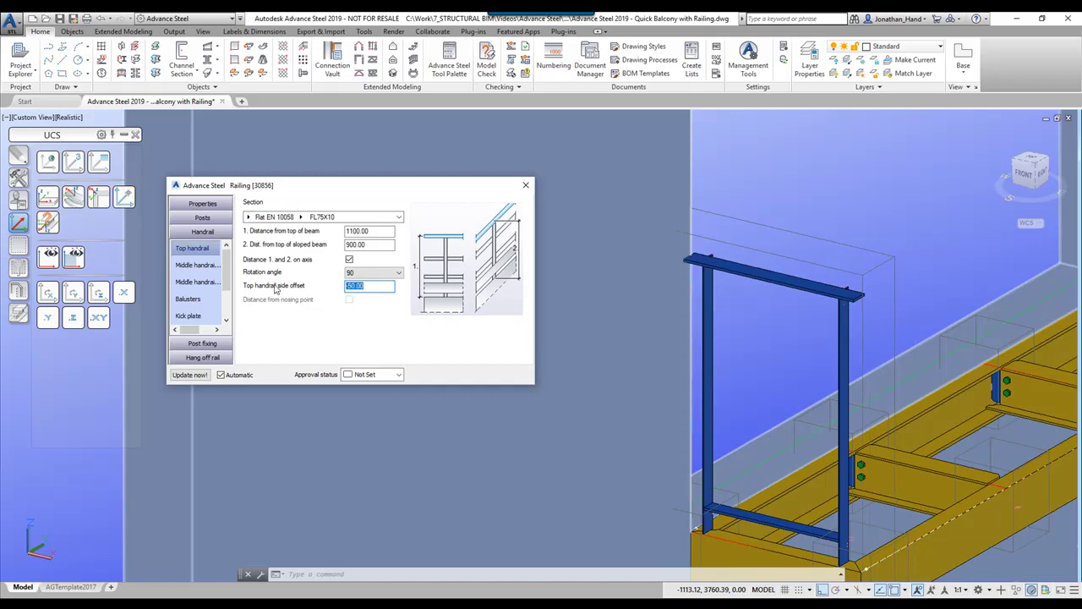
type("0")
key("Return")
Try the Left alignment for the railing posts, and set the post alignment to Right
middle_click_drag(596, 312, 642, 361, "shift")
scroll(659, 536, "up", 3)
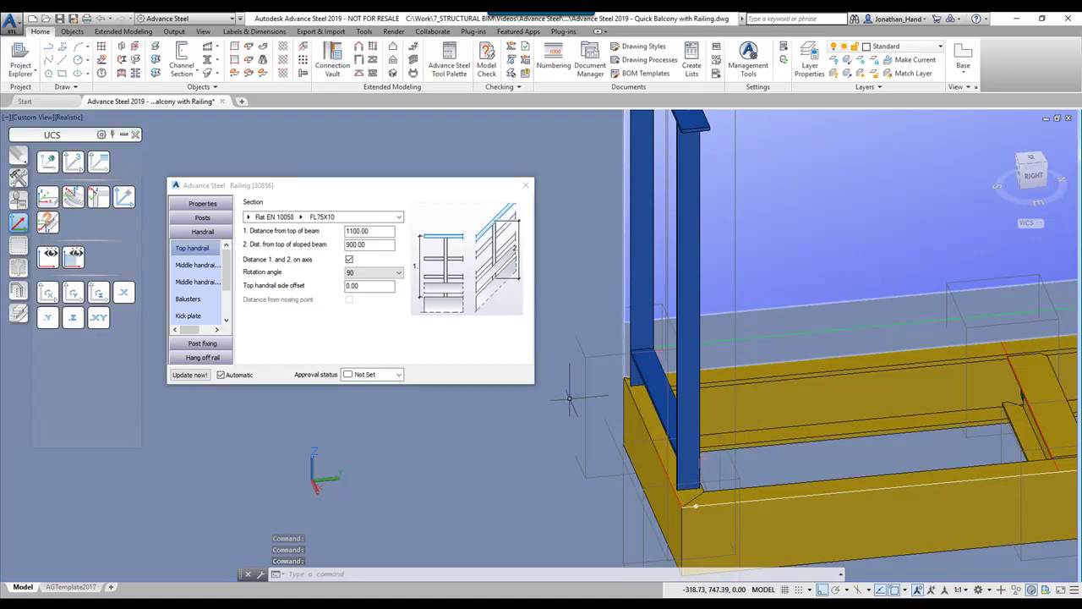
middle_click_drag(555, 364, 820, 390, "shift")
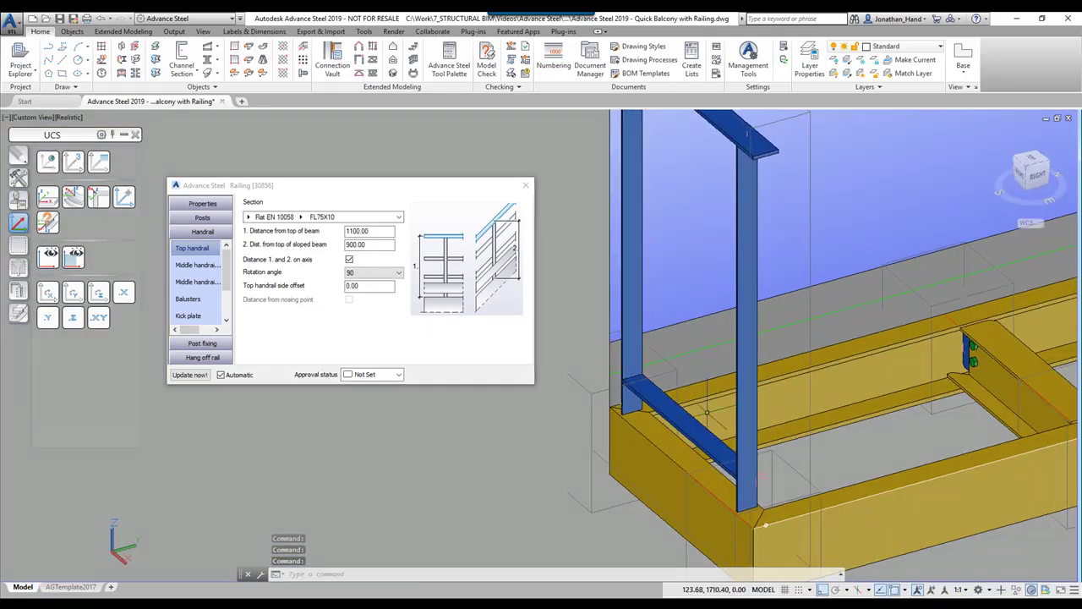
left_click(212, 219)
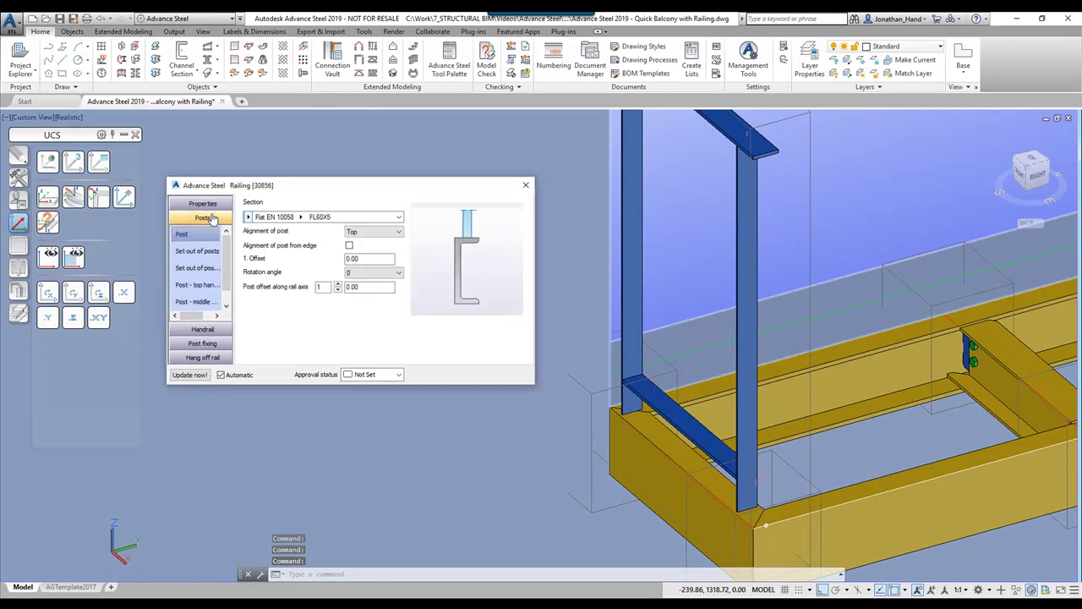
left_click(373, 231)
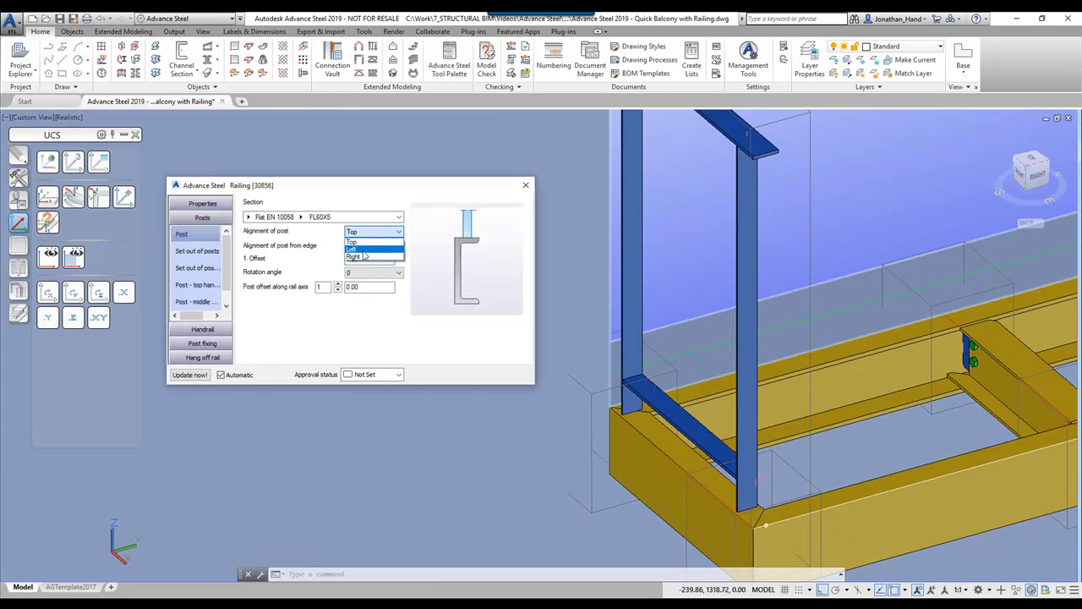
left_click(366, 250)
left_click(379, 231)
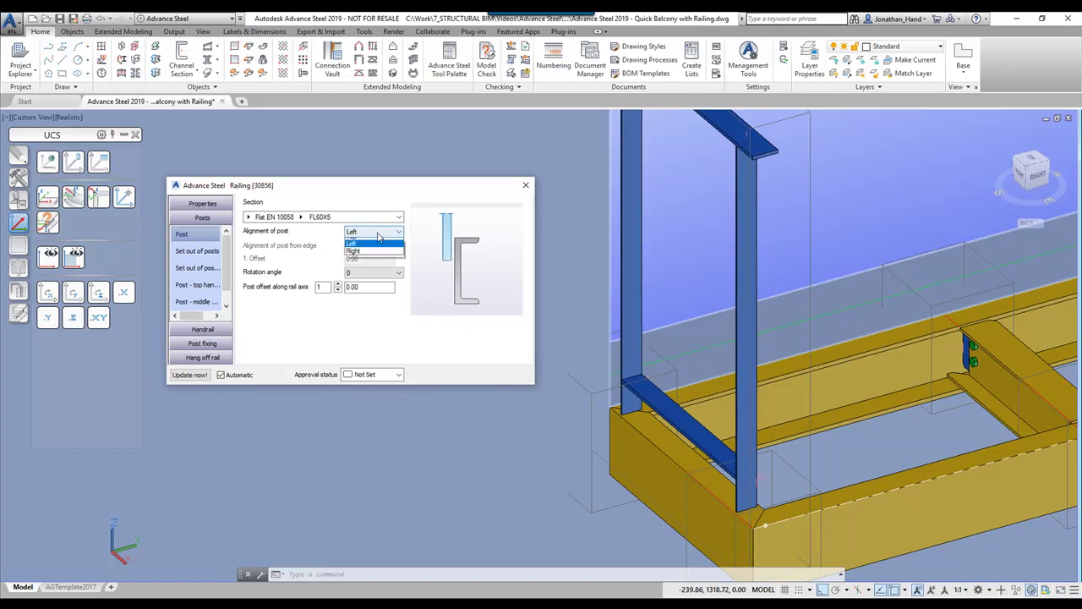
left_click(365, 257)
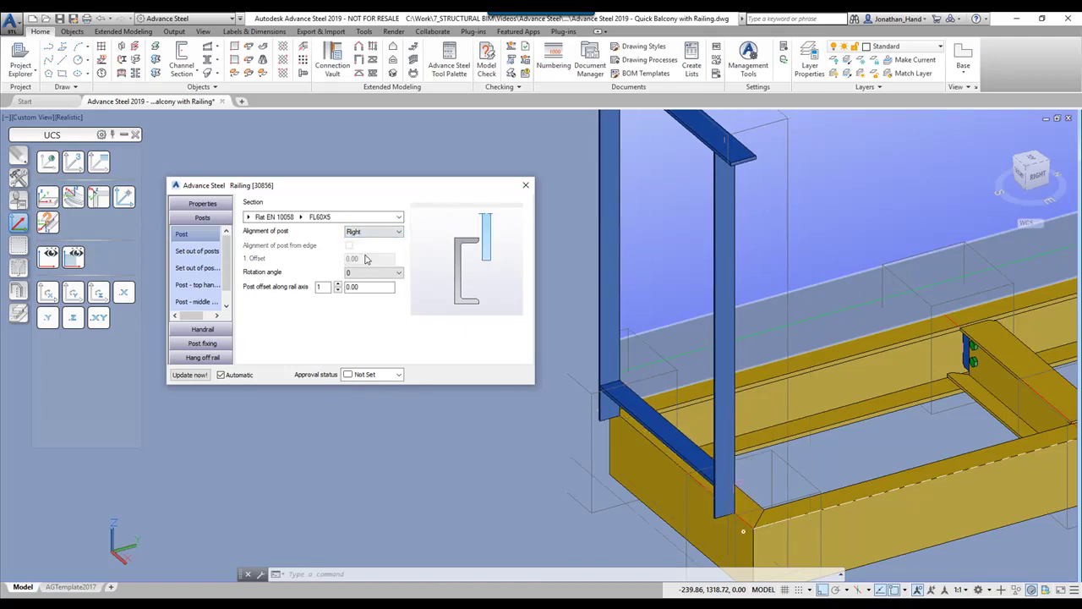
Try an offset of 100 along the rail axis for post 1, and return it to 0
middle_click_drag(776, 412, 754, 406, "shift")
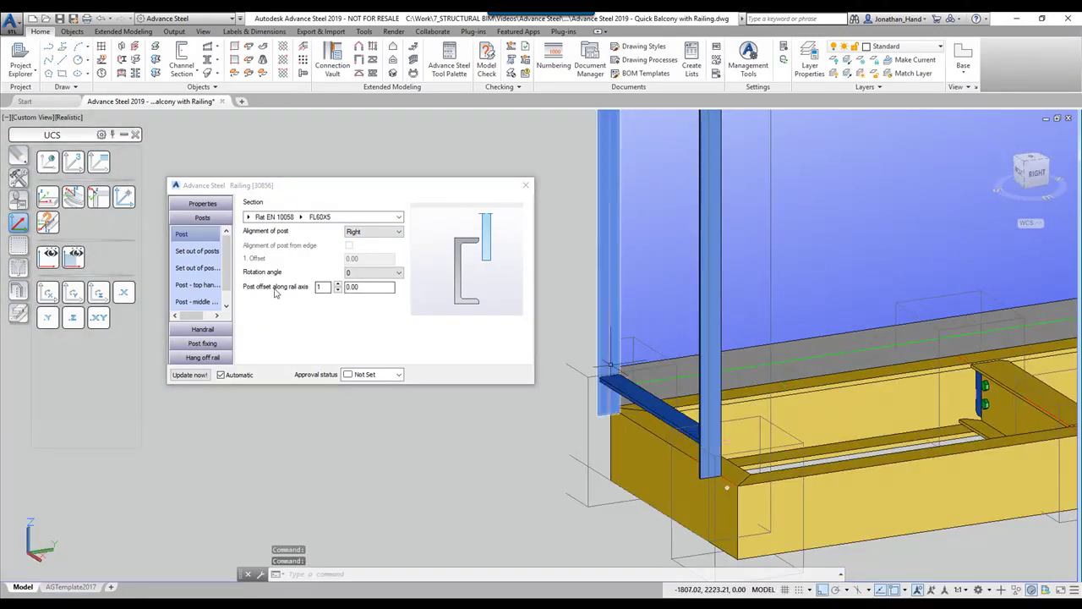
left_click(190, 252)
left_click(181, 234)
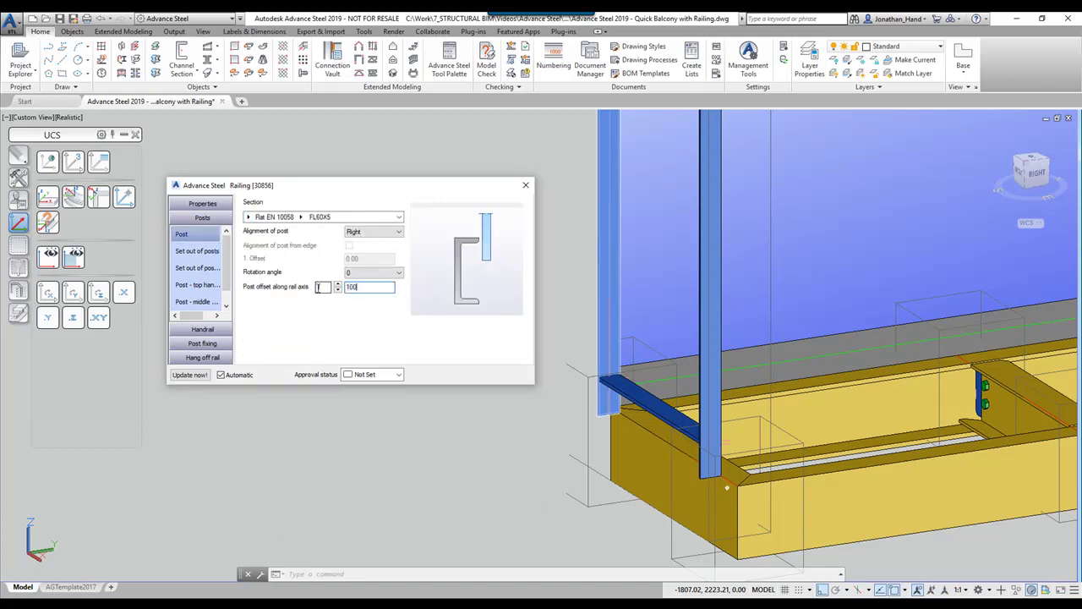
type("100")
key("Return")
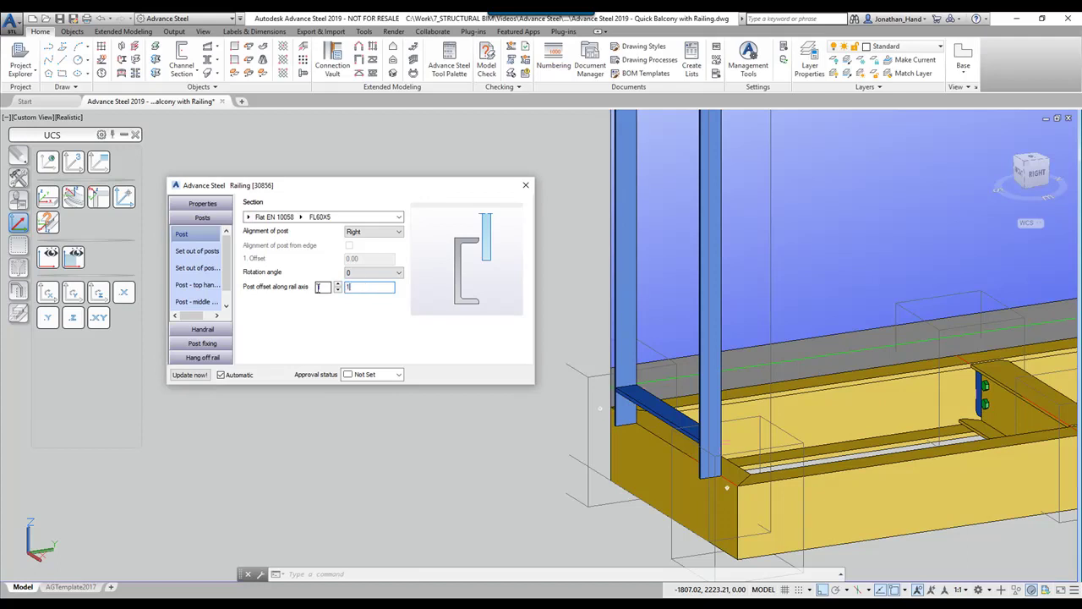
type("0")
key("Return")
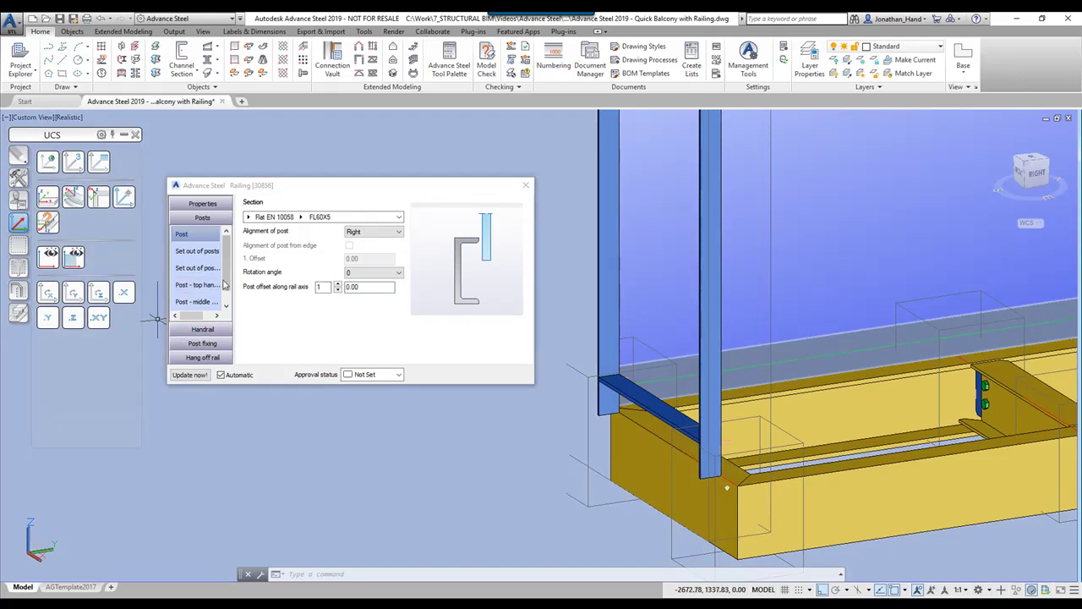
Set the connection type of the railing post fixing to Plate with weld
left_click_drag(224, 286, 225, 295)
left_click(207, 343)
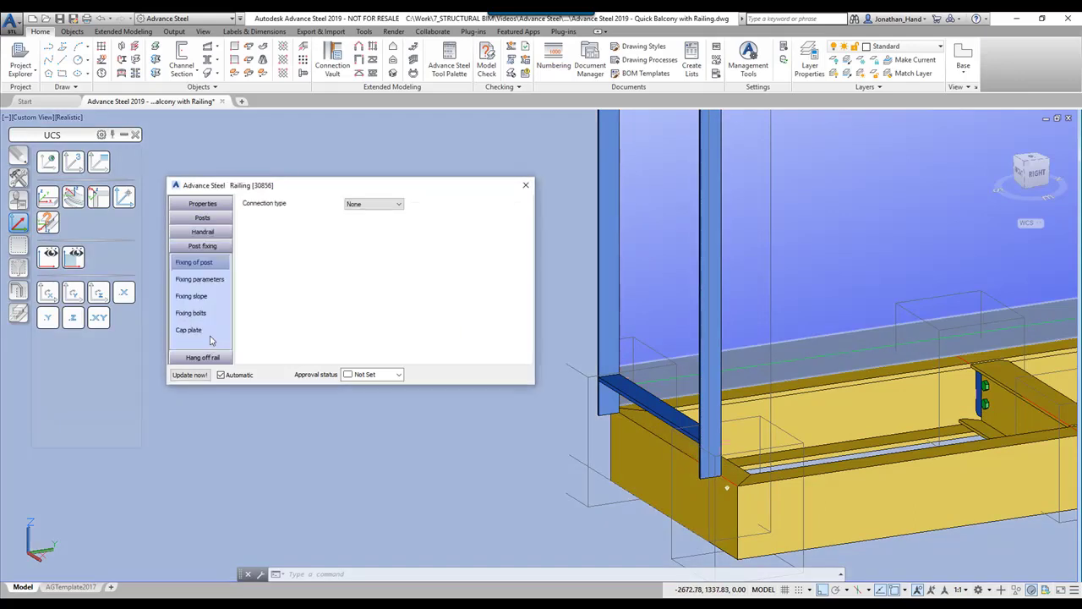
left_click(377, 206)
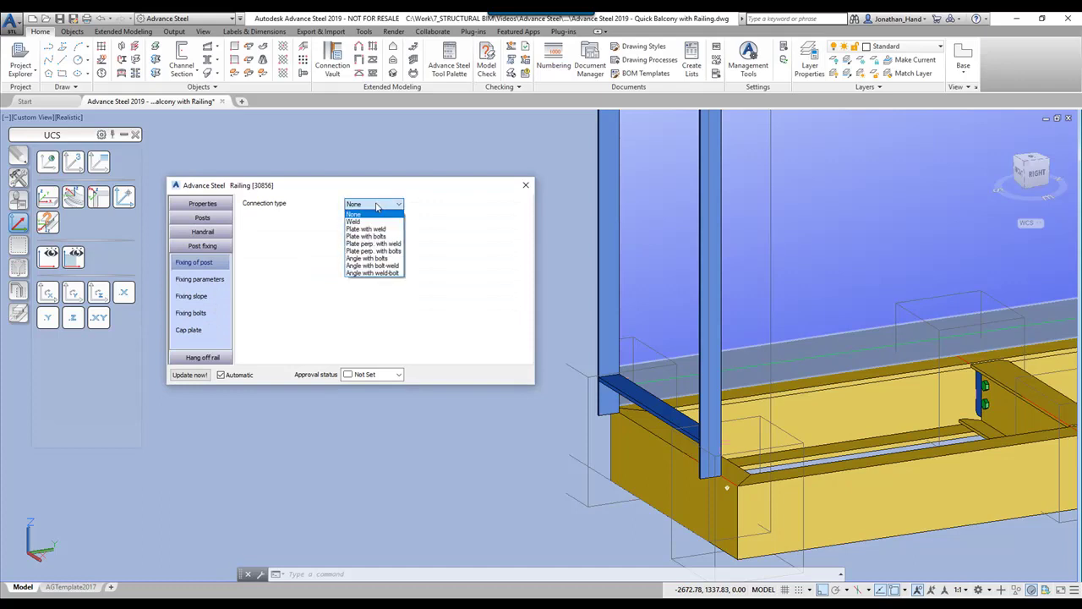
left_click(368, 228)
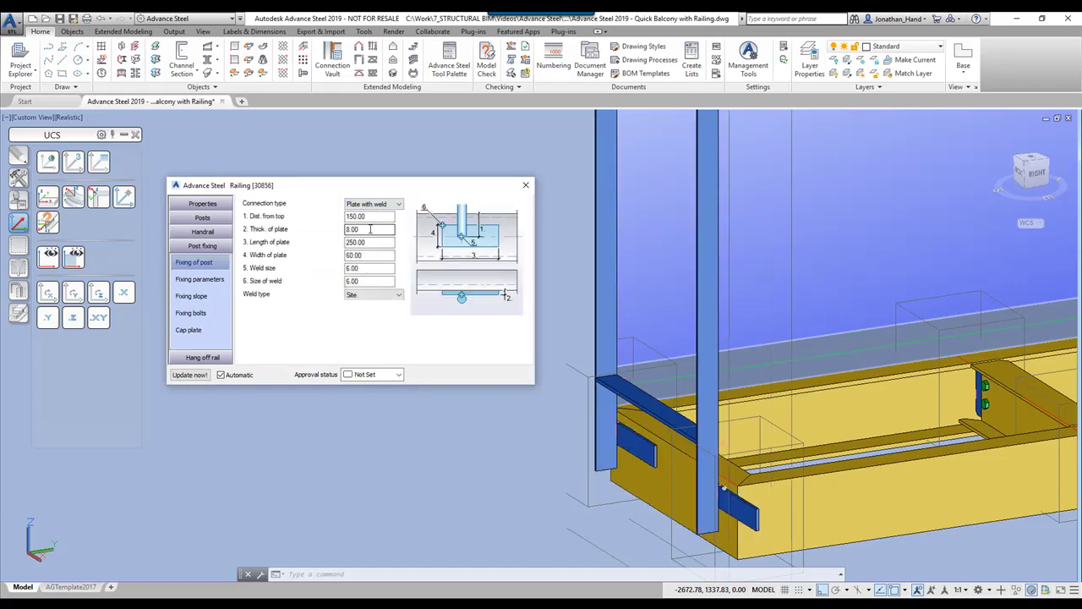
middle_click_drag(592, 273, 810, 454, "shift")
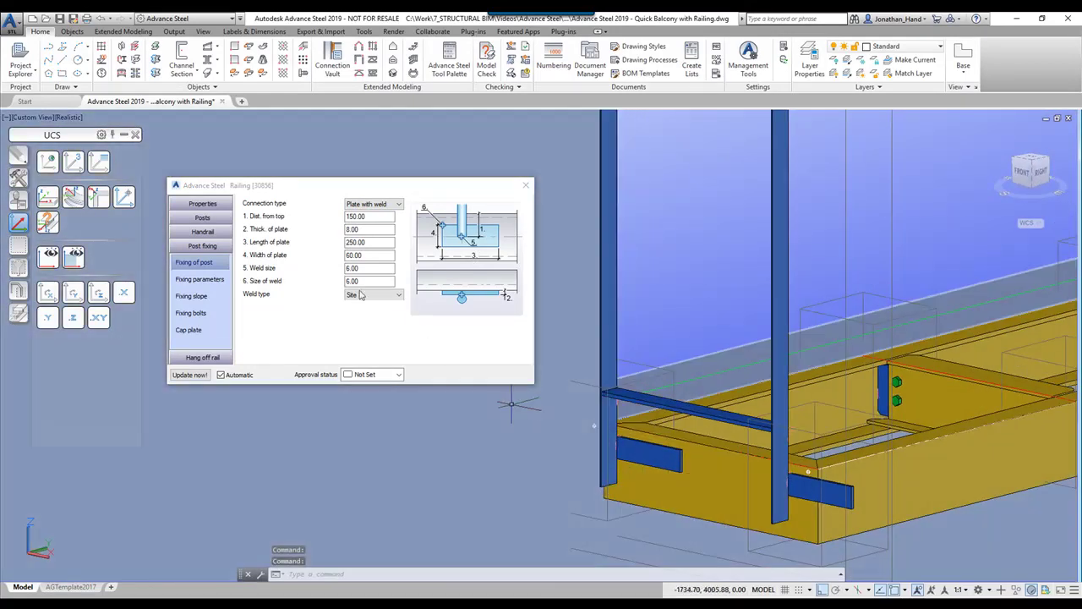
Set the post fixing's distance from the top to 75
left_click_drag(377, 215, 343, 217)
type("7")
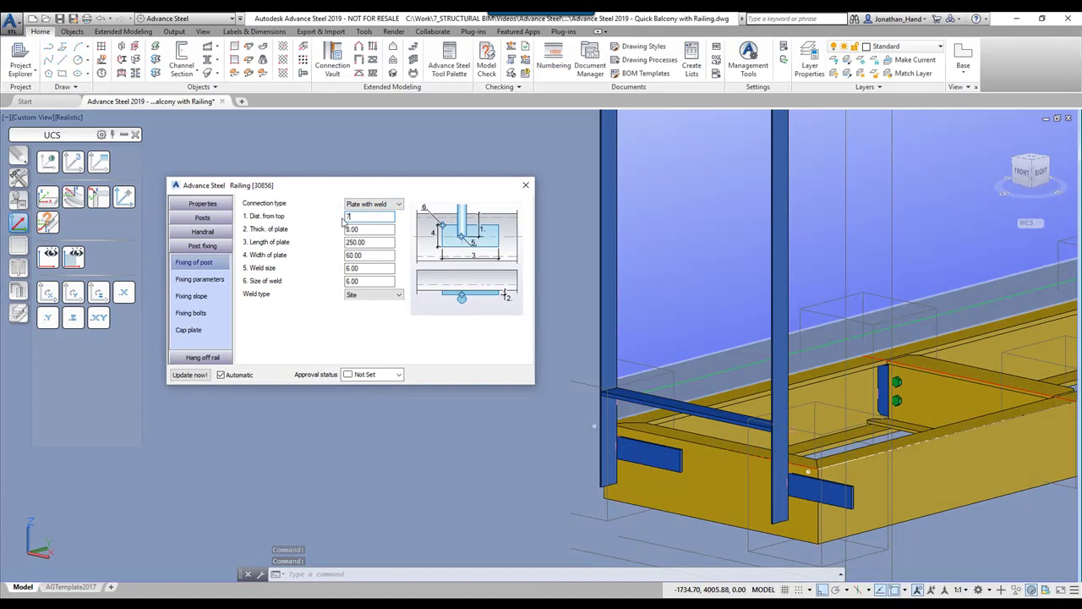
type("5")
key("Return")
scroll(612, 397, "up", 5)
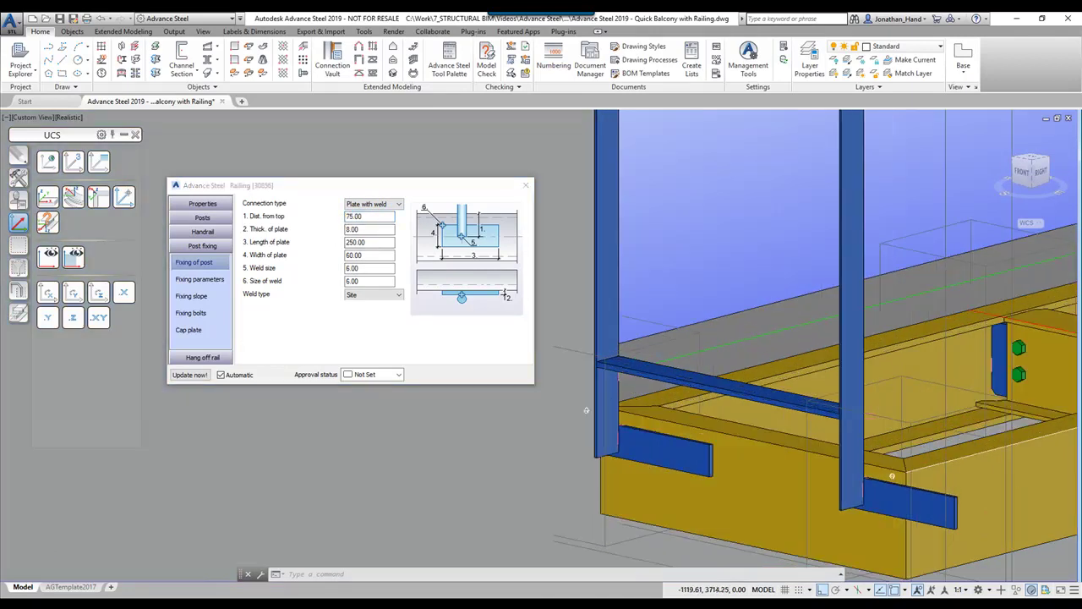
scroll(619, 385, "down", 3)
Set both the length and the width of the post fixing plate to 50
left_click_drag(381, 242, 349, 245)
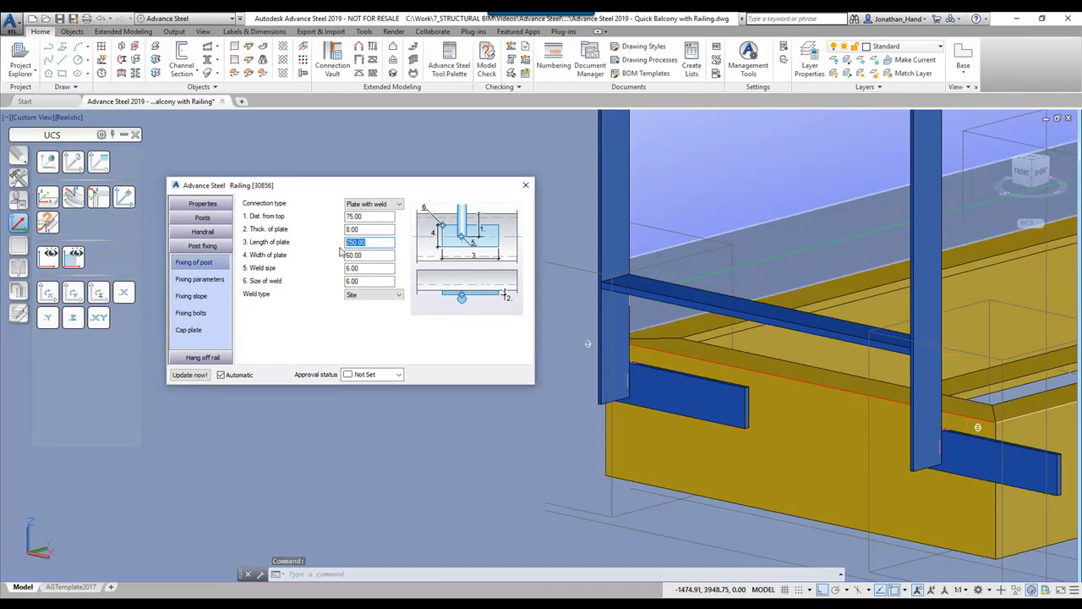
key("Return")
middle_click_drag(681, 381, 710, 367, "shift")
left_click_drag(372, 244, 330, 247)
type("50")
key("Return")
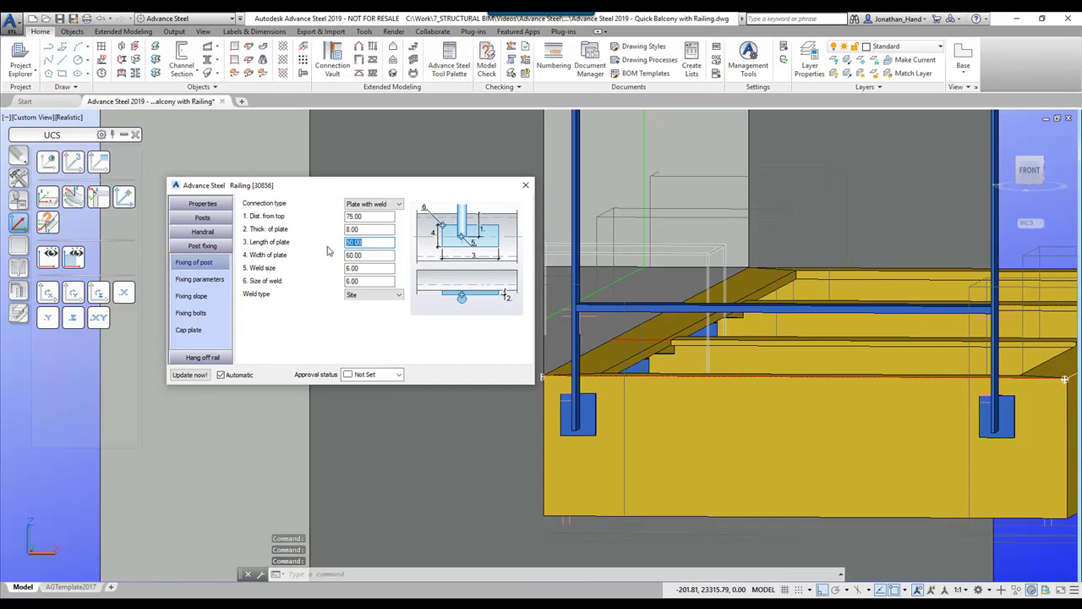
left_click(335, 257)
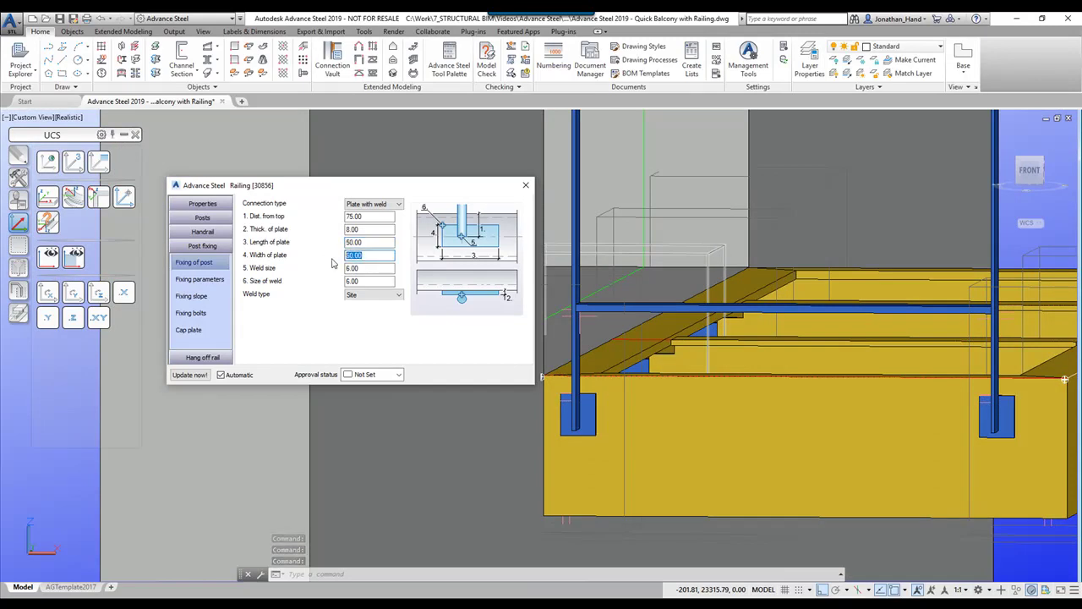
type("50")
key("Return")
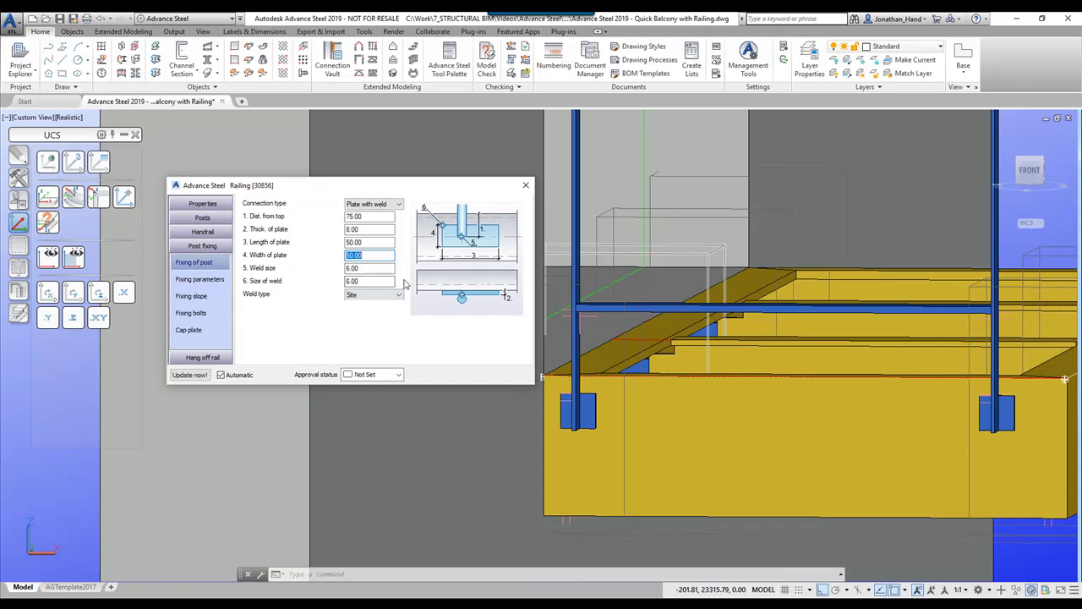
Try a length of 75 for the post fixing plate, and return it to 50
left_click(378, 242)
type("75")
key("Return")
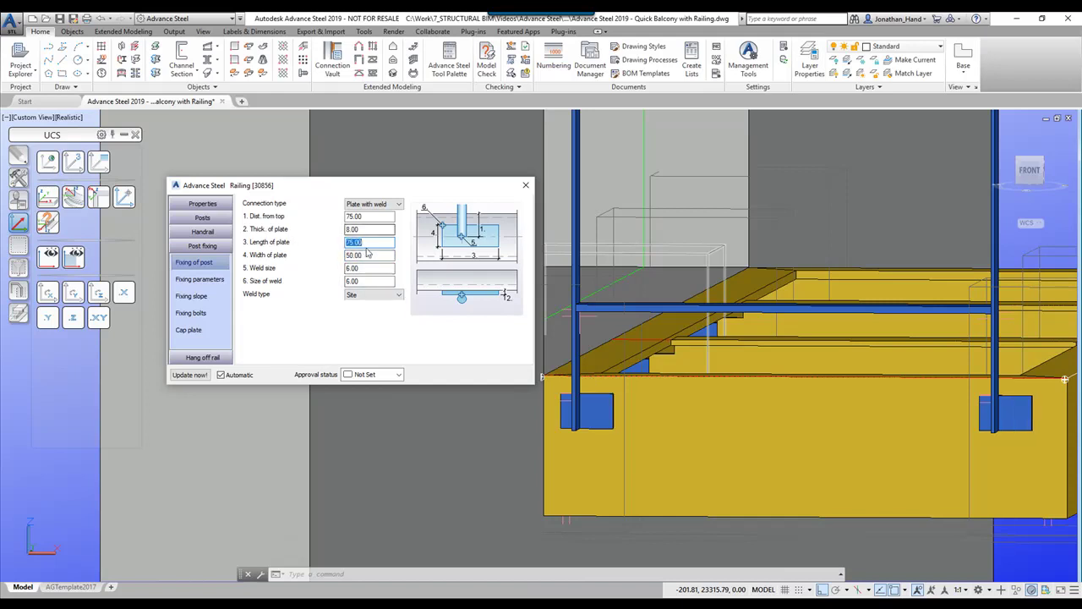
key("Return")
scroll(795, 433, "down", 3)
middle_click_drag(795, 432, 873, 375, "shift")
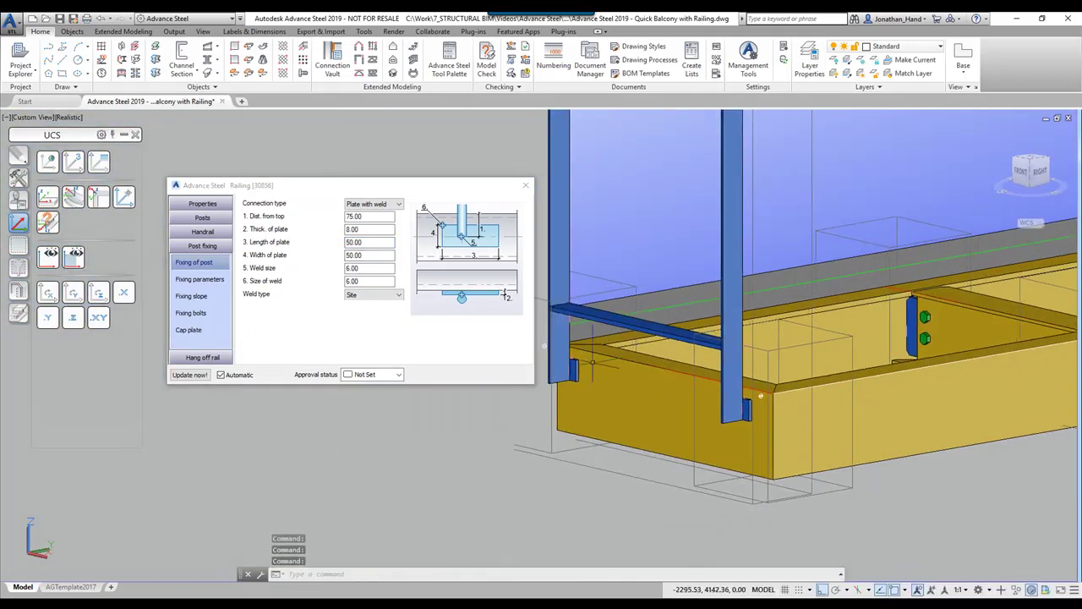
middle_click_drag(592, 364, 674, 374)
Try the Weld connection type for the post fixing, and restore Plate with weld
left_click(373, 203)
left_click(364, 223)
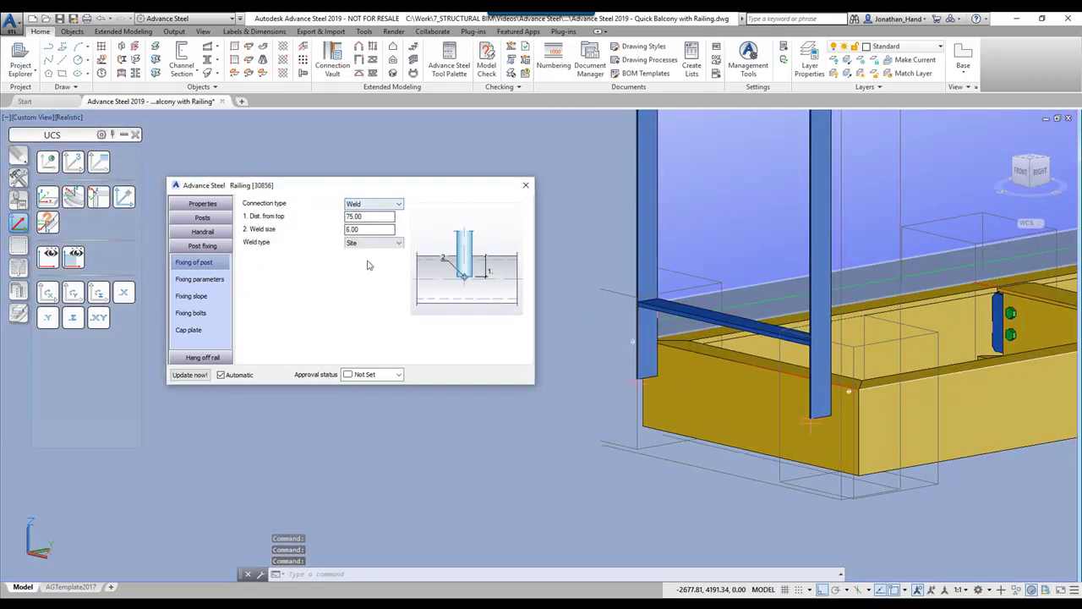
scroll(661, 338, "down", 2)
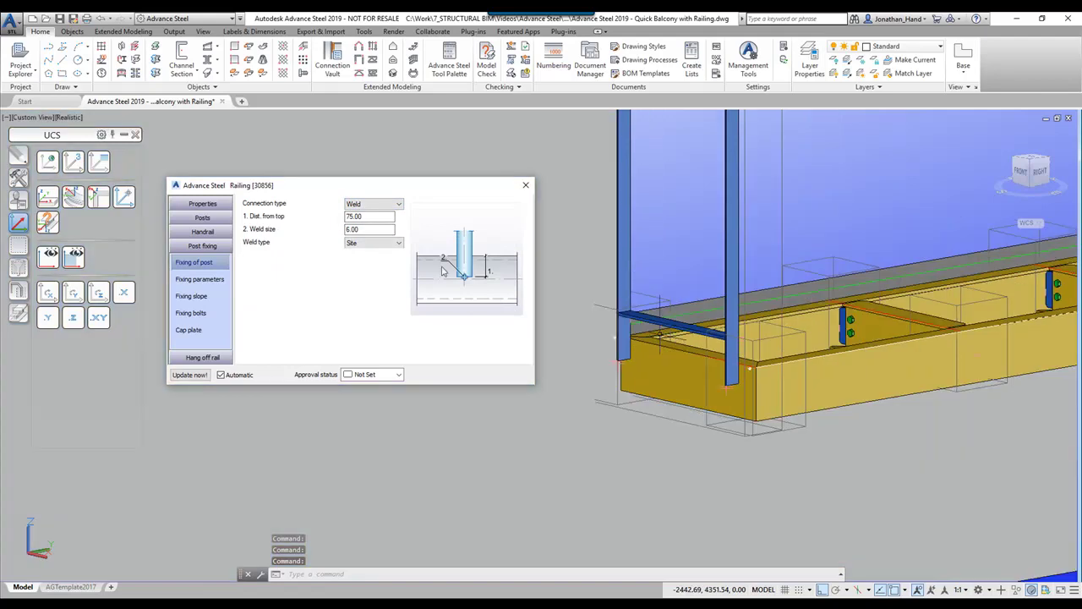
left_click(373, 204)
left_click(372, 230)
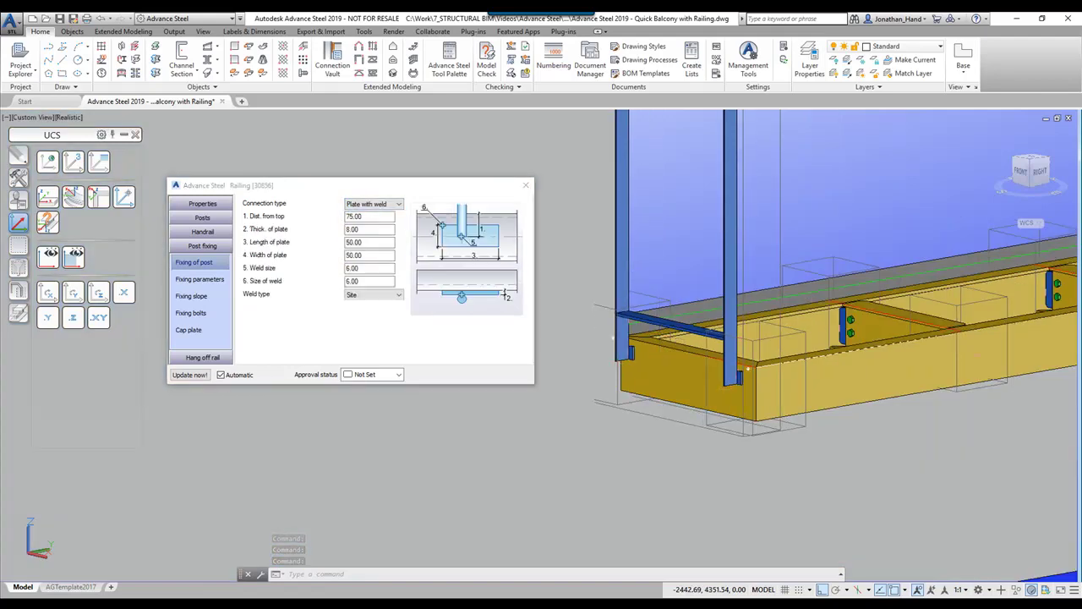
Examine the fixing plates where the railing posts meet the balcony's end channel, and the posts up to the handrail
middle_click_drag(731, 364, 787, 378, "shift")
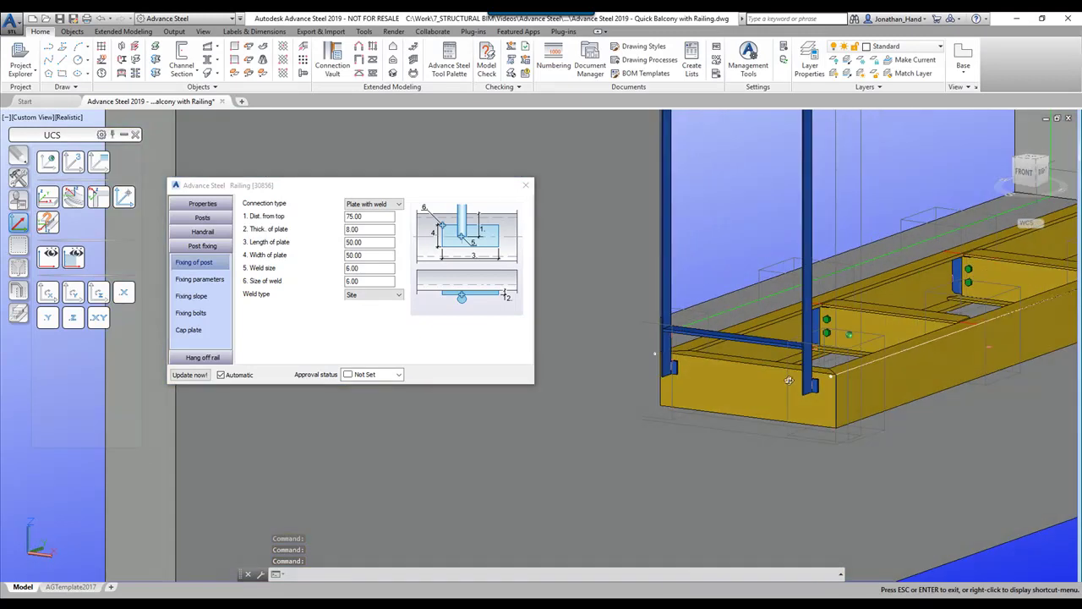
scroll(660, 347, "up", 5)
middle_click_drag(660, 348, 691, 308)
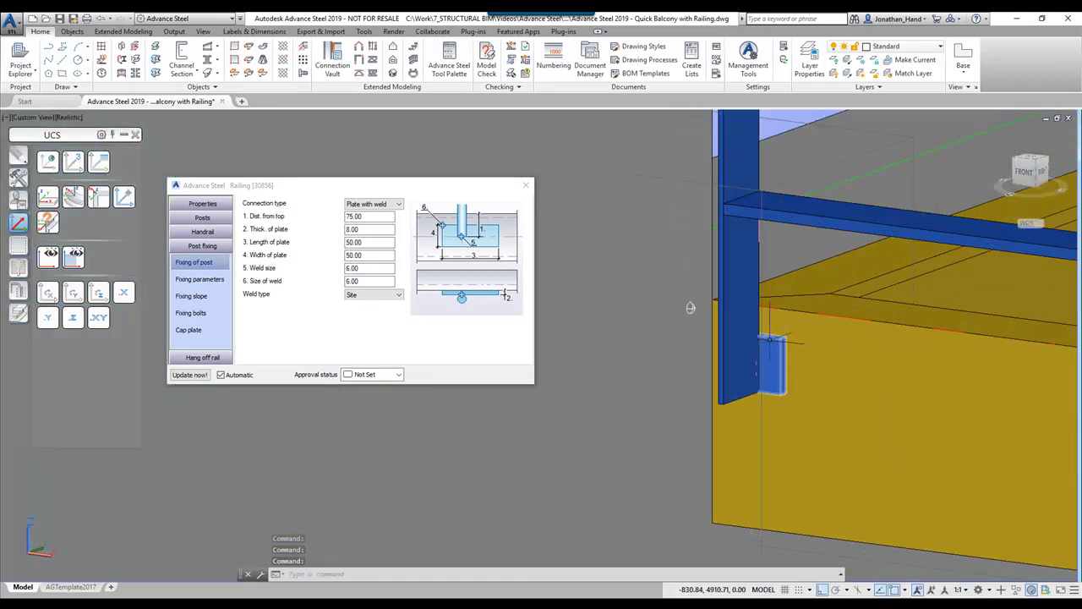
scroll(782, 342, "down", 5)
middle_click_drag(844, 351, 783, 373, "shift")
scroll(781, 373, "up", 3)
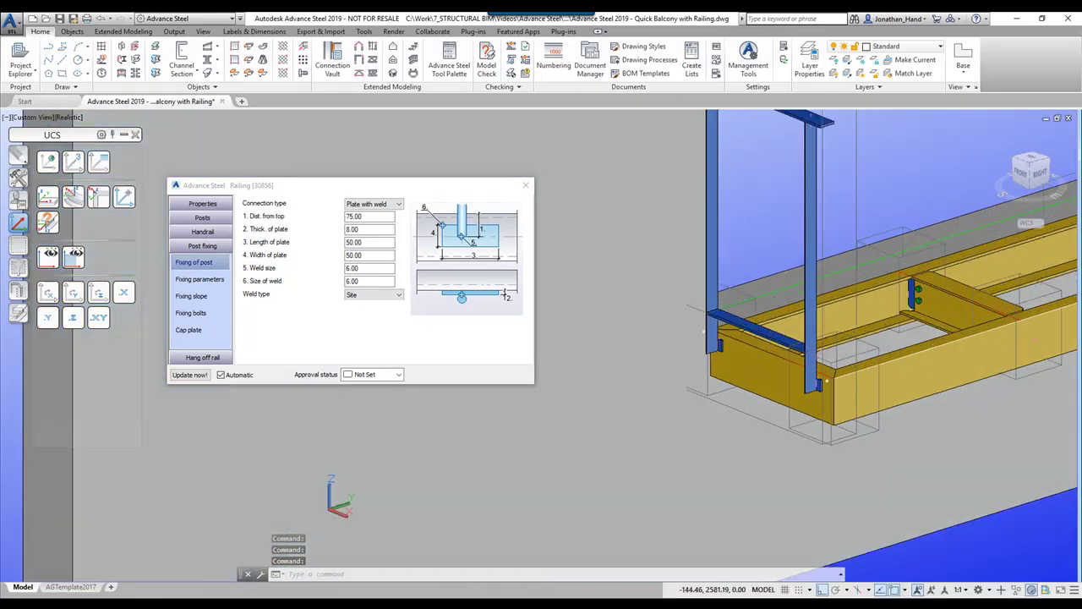
middle_click_drag(815, 262, 792, 333)
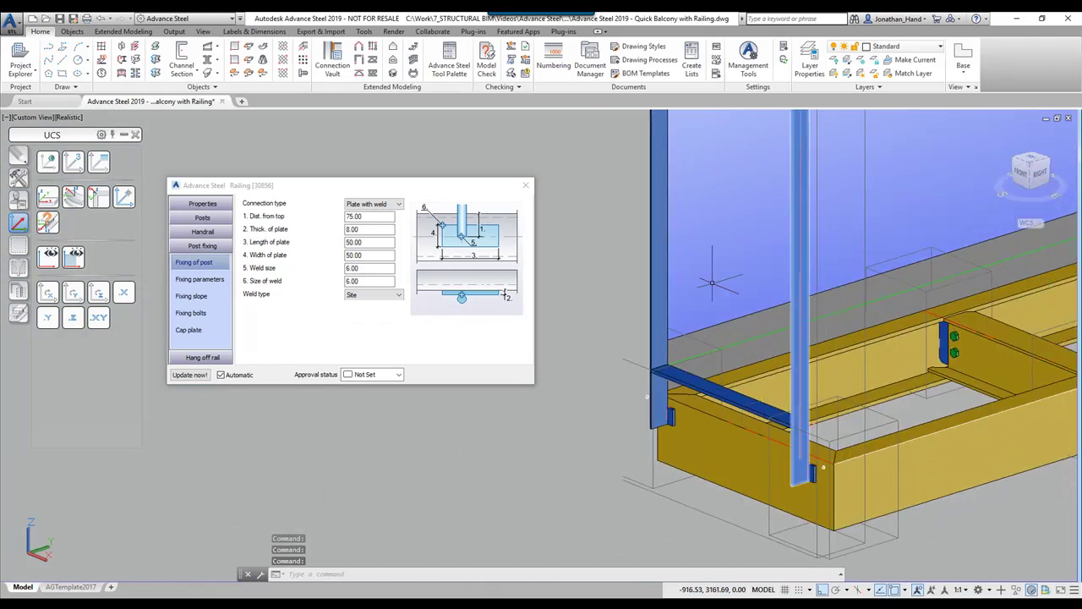
middle_click_drag(688, 255, 688, 297)
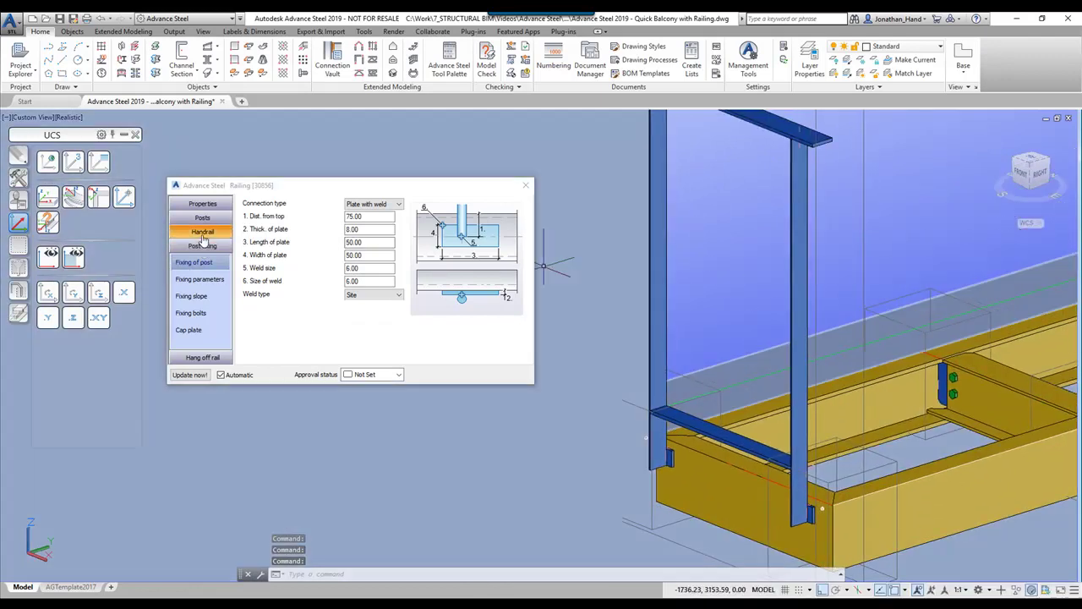
Try a rotation angle of 0 for the horizontal middle handrail, and return it to 90
left_click(202, 234)
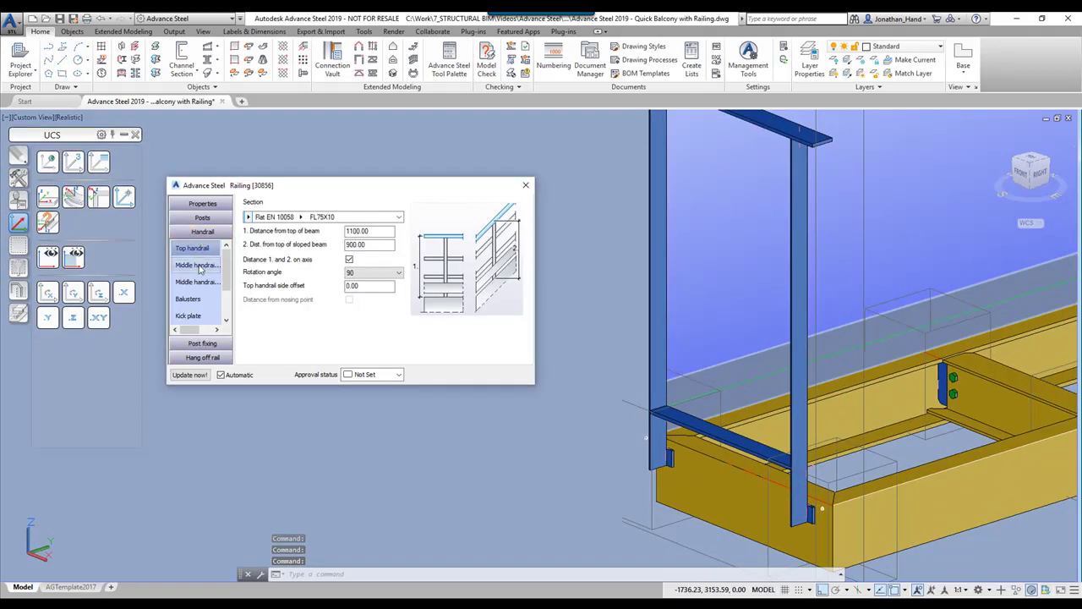
left_click(200, 266)
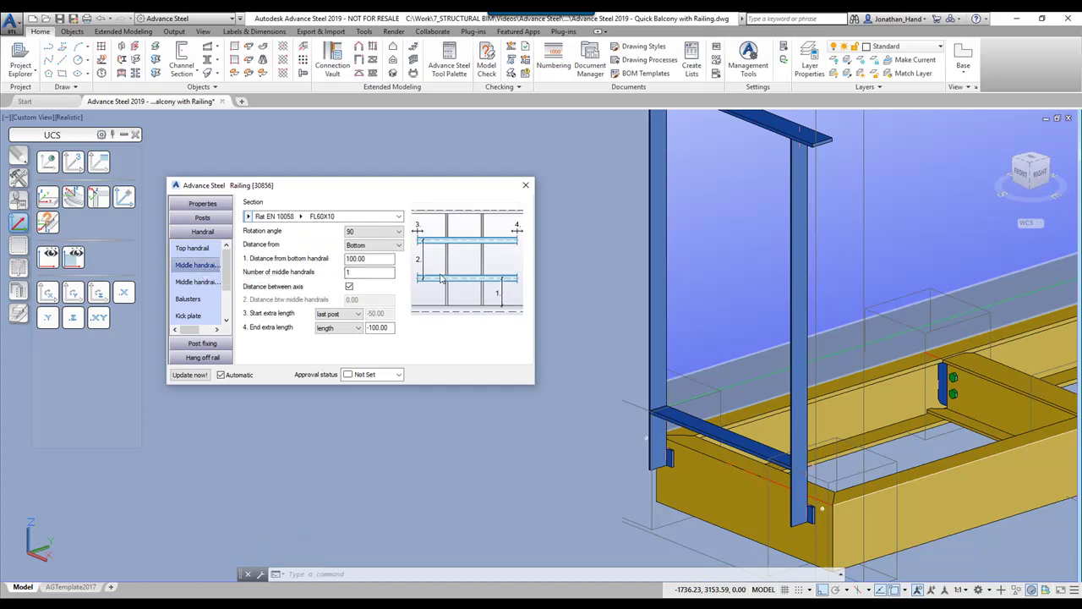
left_click(198, 281)
left_click(201, 265)
left_click(199, 247)
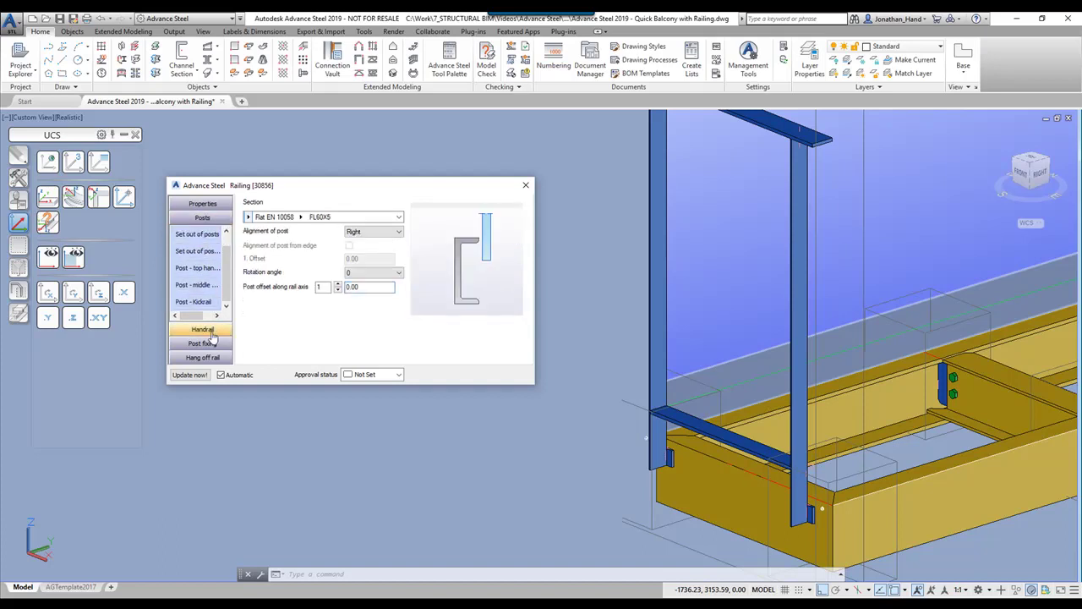
left_click(199, 266)
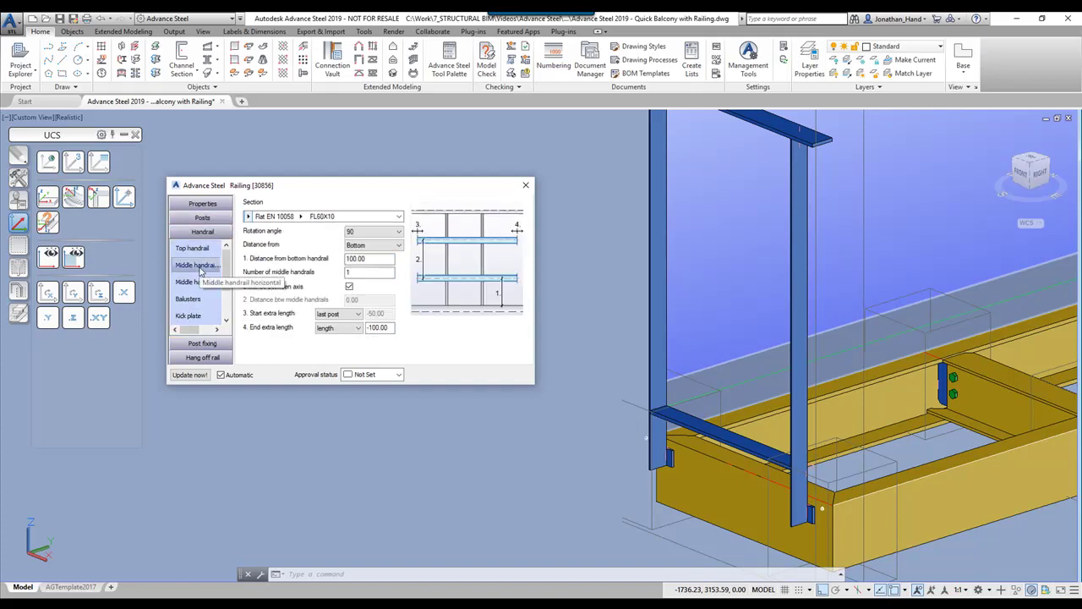
left_click(366, 236)
left_click(362, 245)
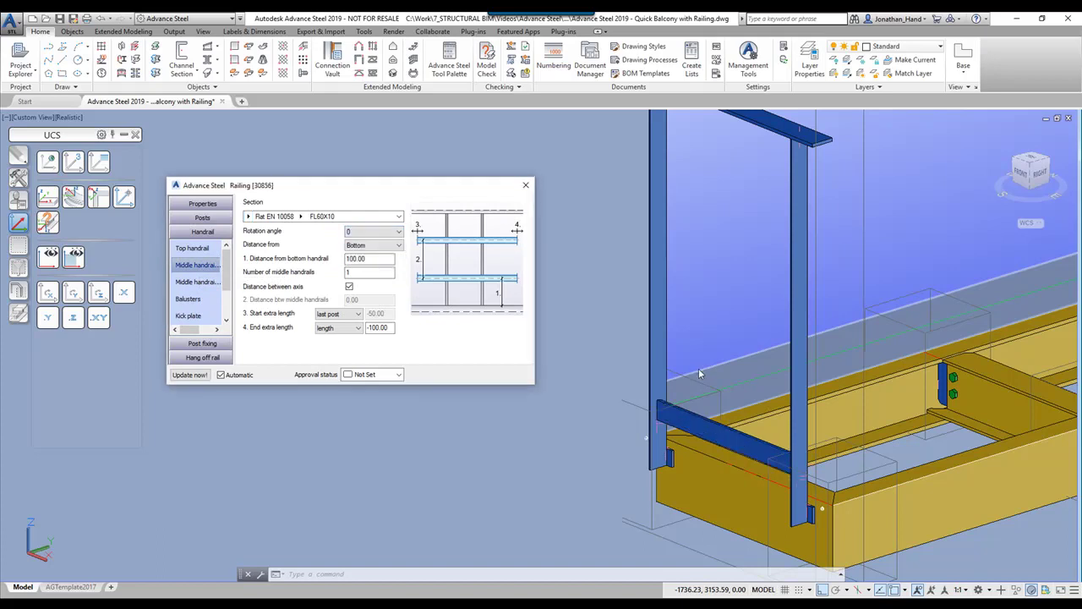
left_click(383, 239)
left_click(359, 248)
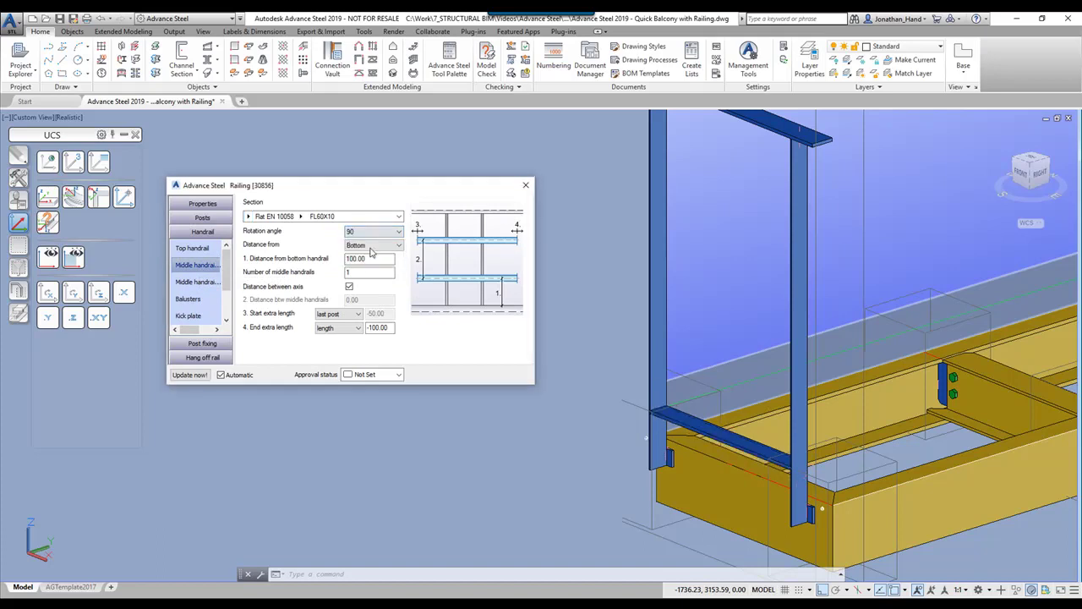
left_click(199, 282)
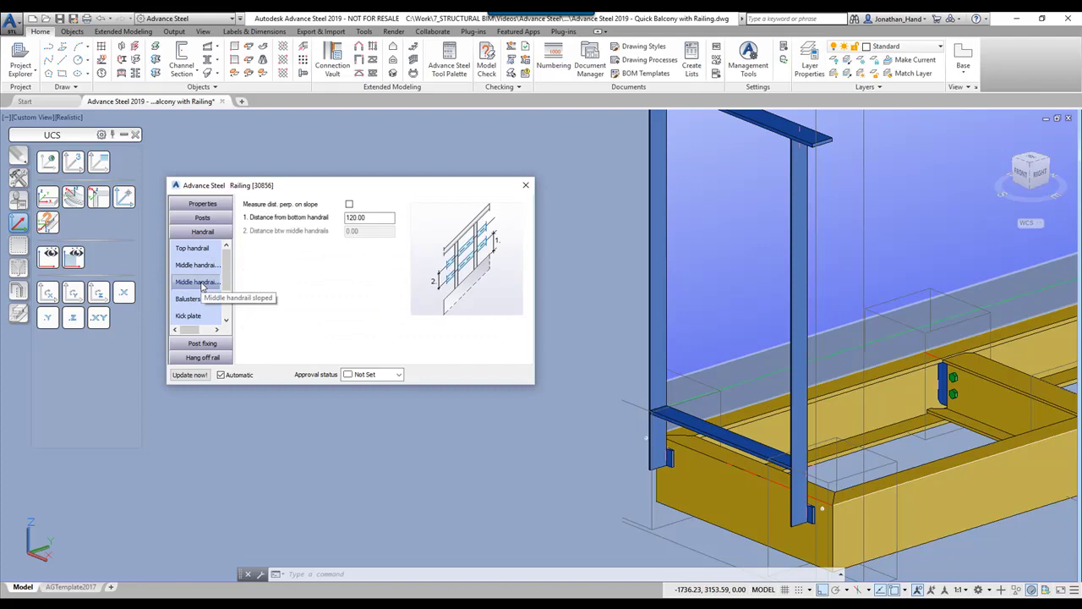
left_click(200, 299)
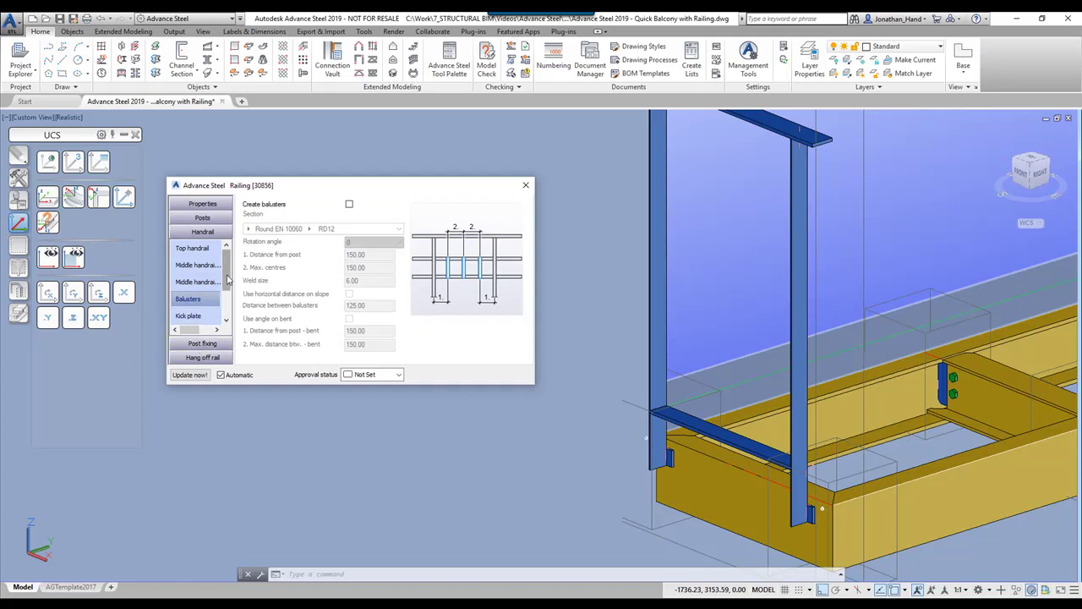
left_click(206, 345)
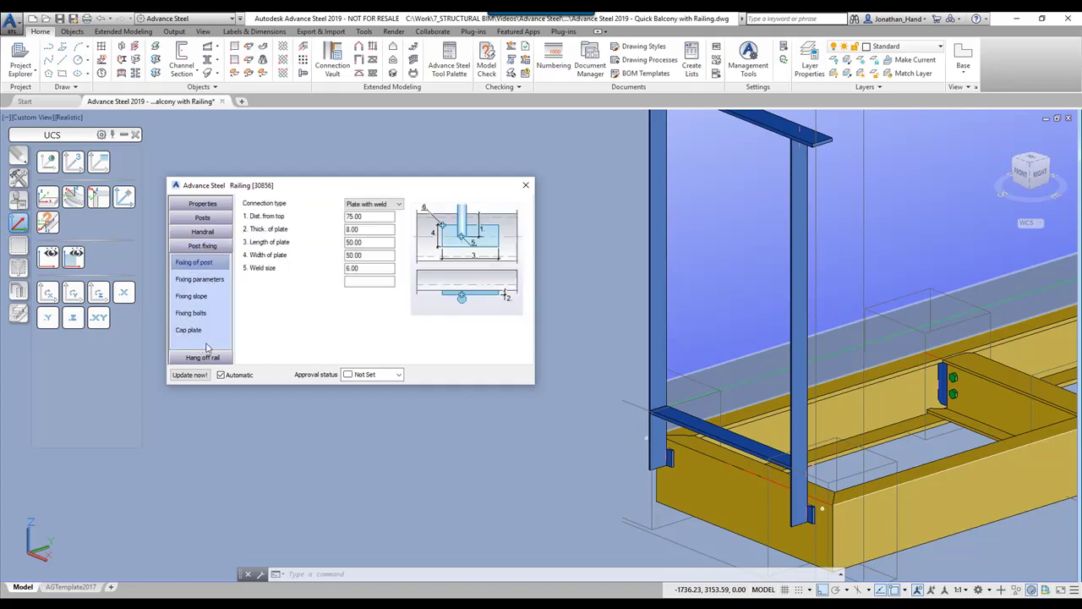
left_click(205, 232)
left_click(203, 233)
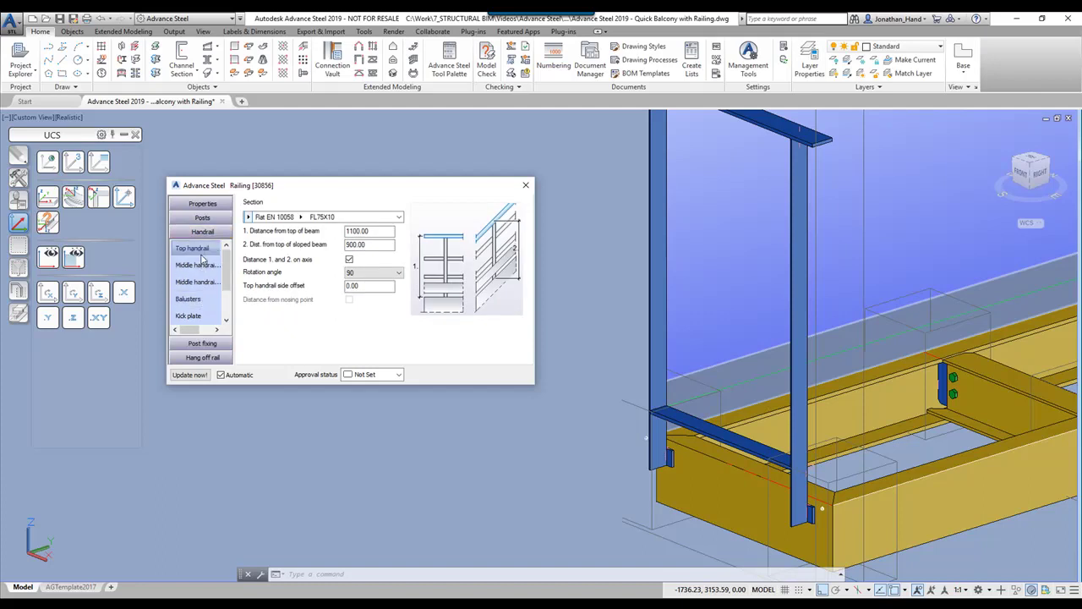
Set the horizontal middle handrails to 6 rails, starting 200 from the bottom with 100 between them
left_click(208, 265)
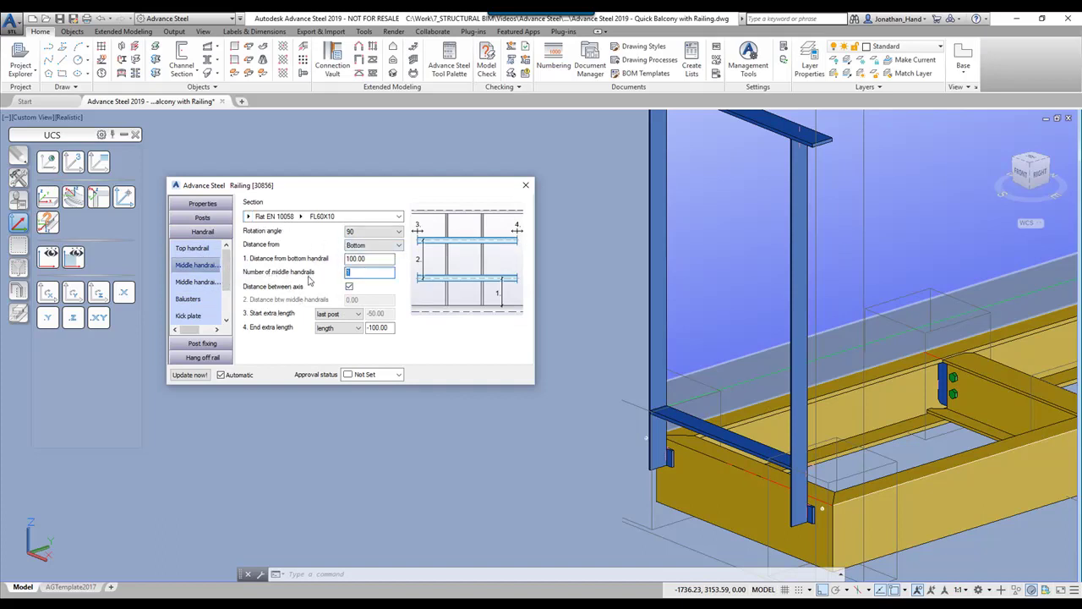
left_click(382, 258)
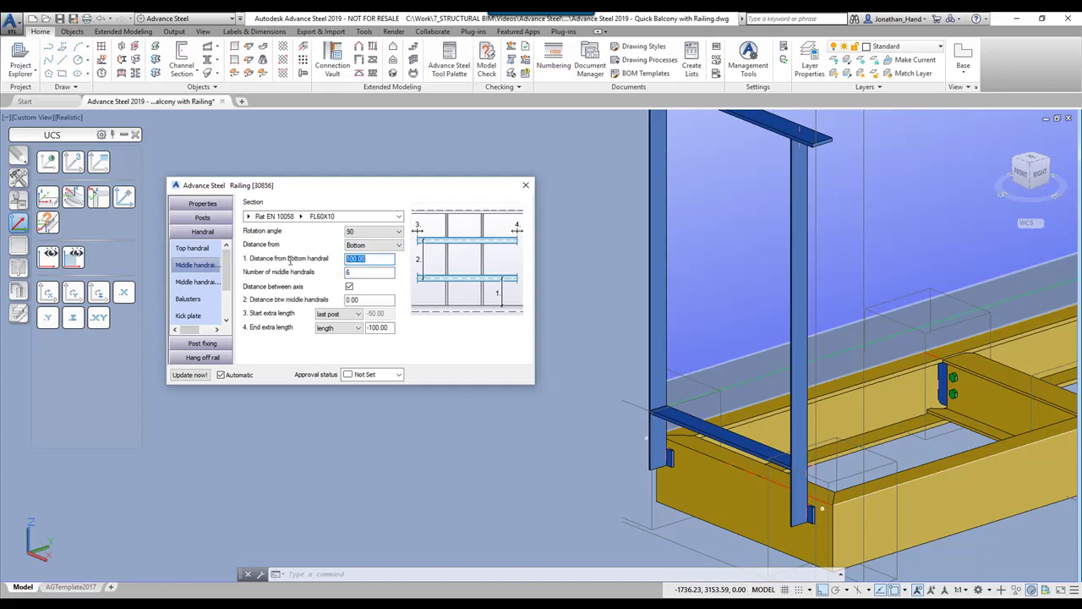
key("Return")
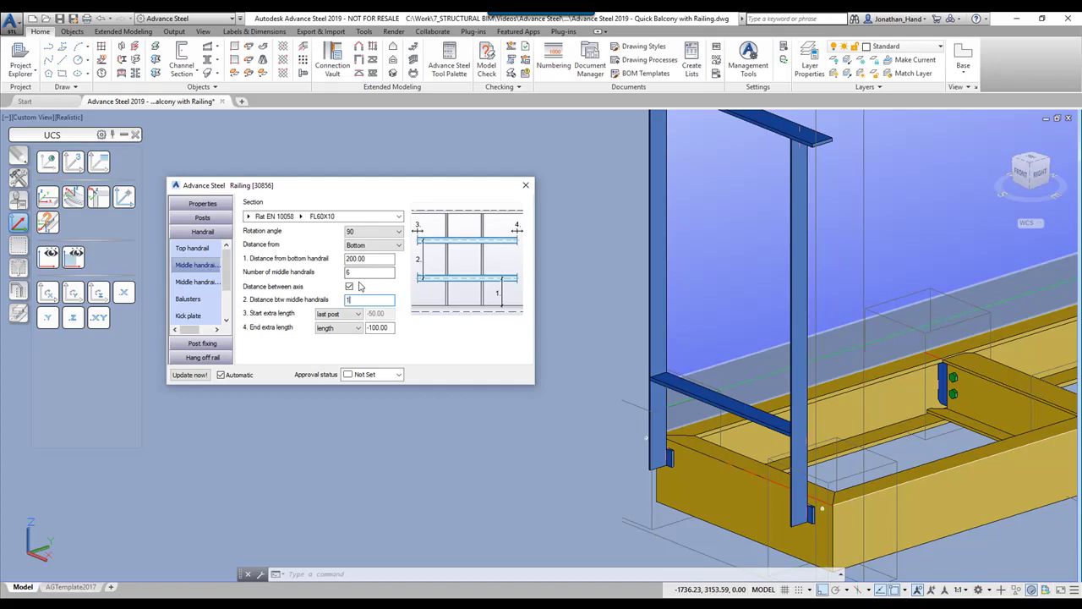
type("100")
key("Return")
middle_click_drag(699, 341, 693, 370)
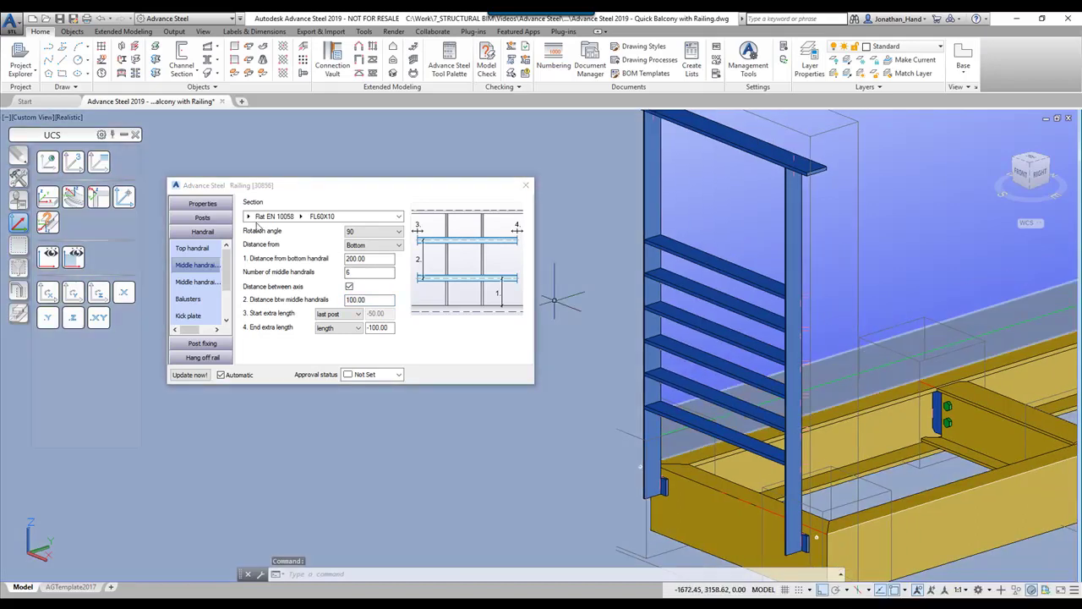
Change the middle handrails' section to Round EN 10060, size RD20
left_click(249, 218)
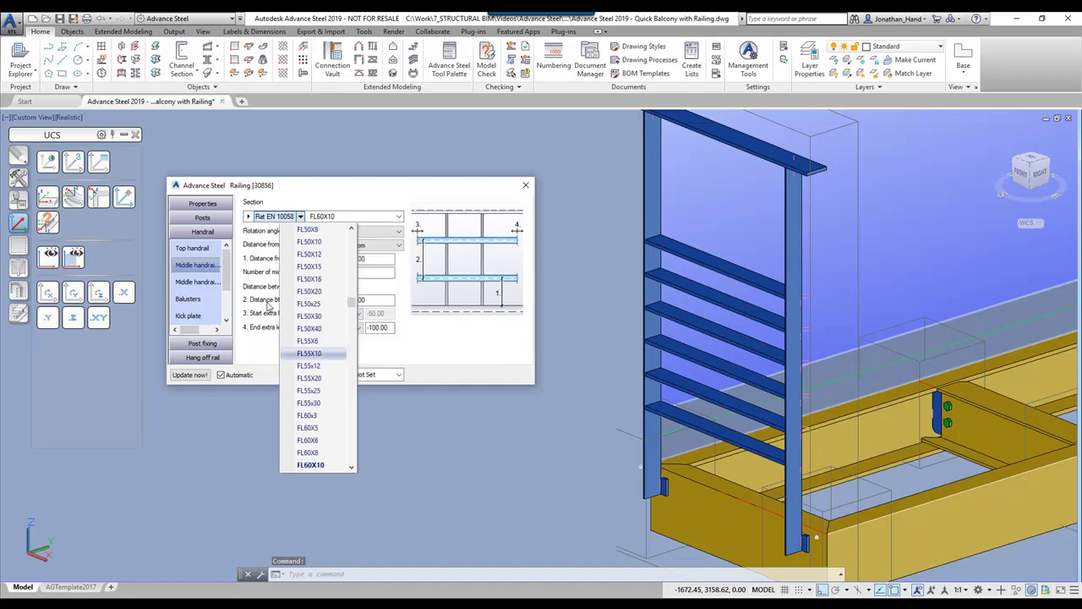
left_click(249, 217)
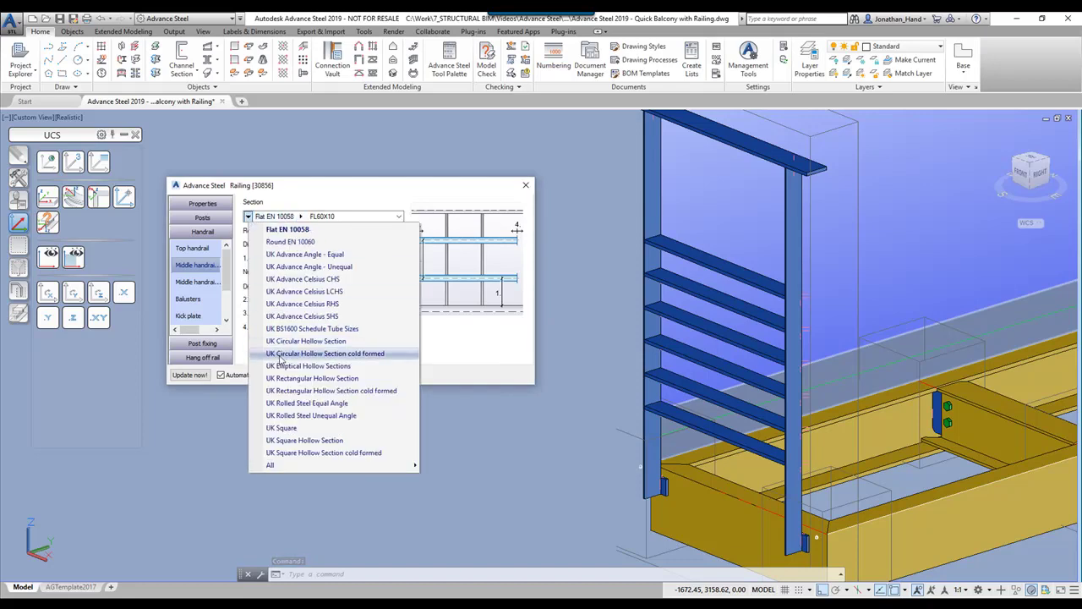
left_click(269, 245)
left_click(249, 217)
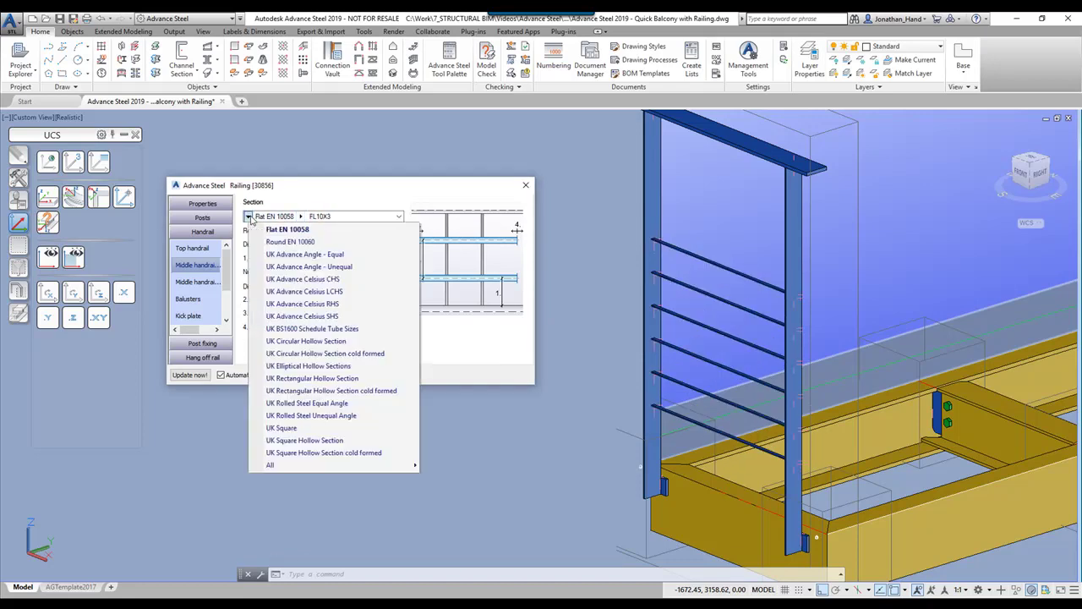
left_click(271, 242)
left_click(308, 218)
left_click(317, 246)
left_click(310, 218)
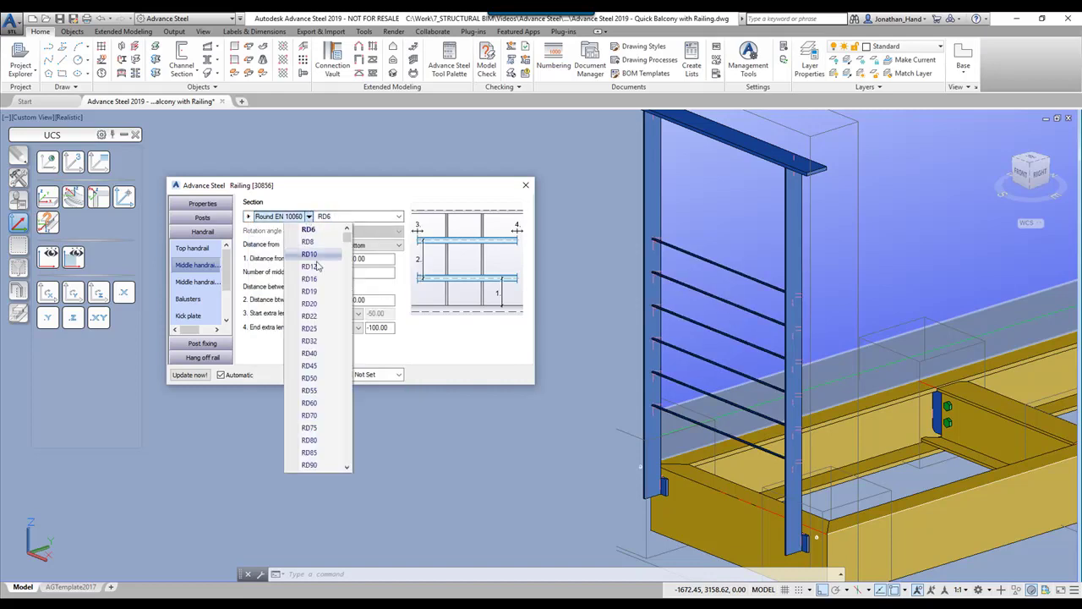
left_click(320, 306)
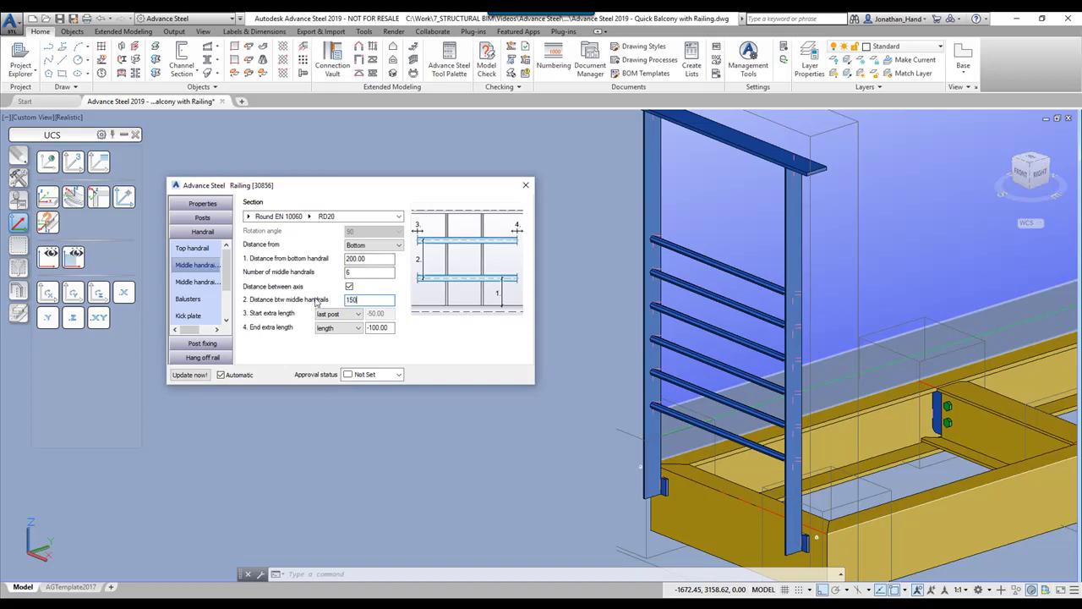
Set the distance between the middle handrails to 150 and check their spread up to the top handrail
key("Return")
scroll(771, 292, "down", 5)
middle_click_drag(774, 338, 699, 331, "shift")
scroll(690, 385, "up", 5)
scroll(691, 385, "down", 3)
Try a kick rail with Left alignment on the railing, turn it off again, and close the railing properties
left_click(188, 315)
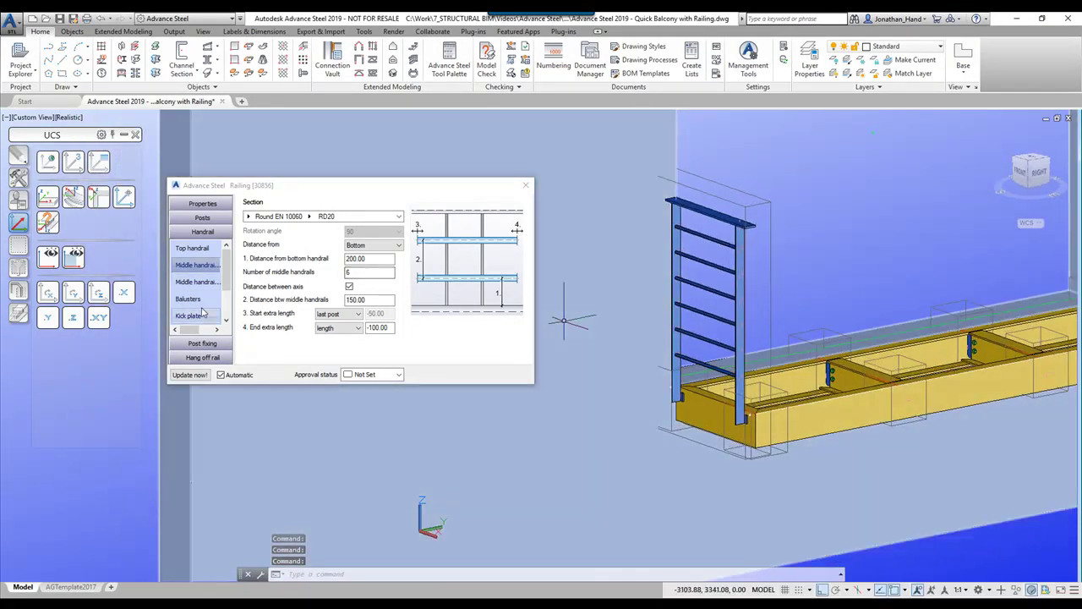
left_click(349, 205)
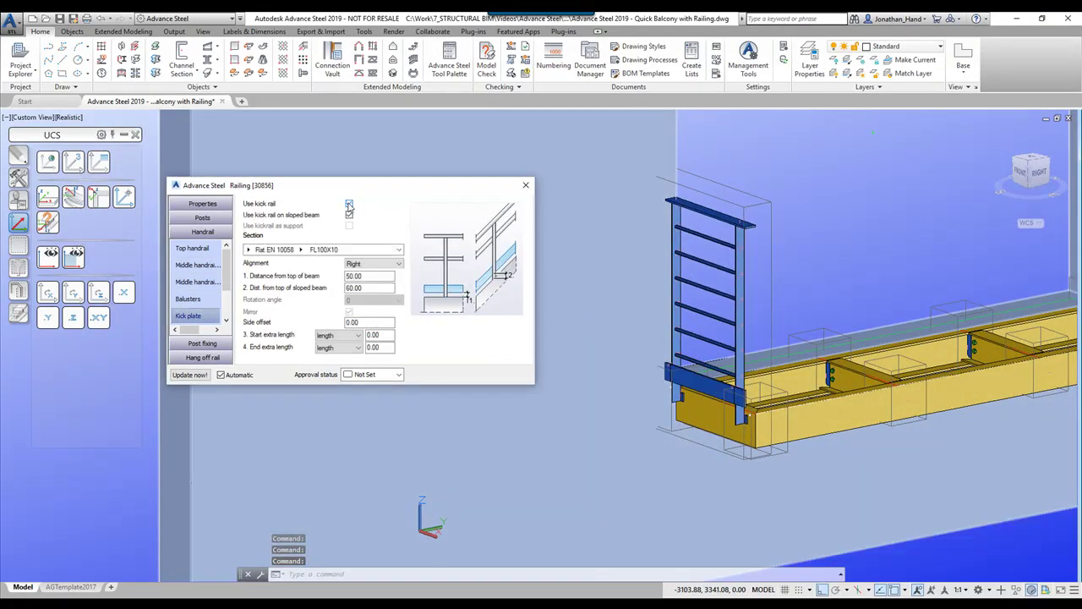
scroll(750, 406, "up", 4)
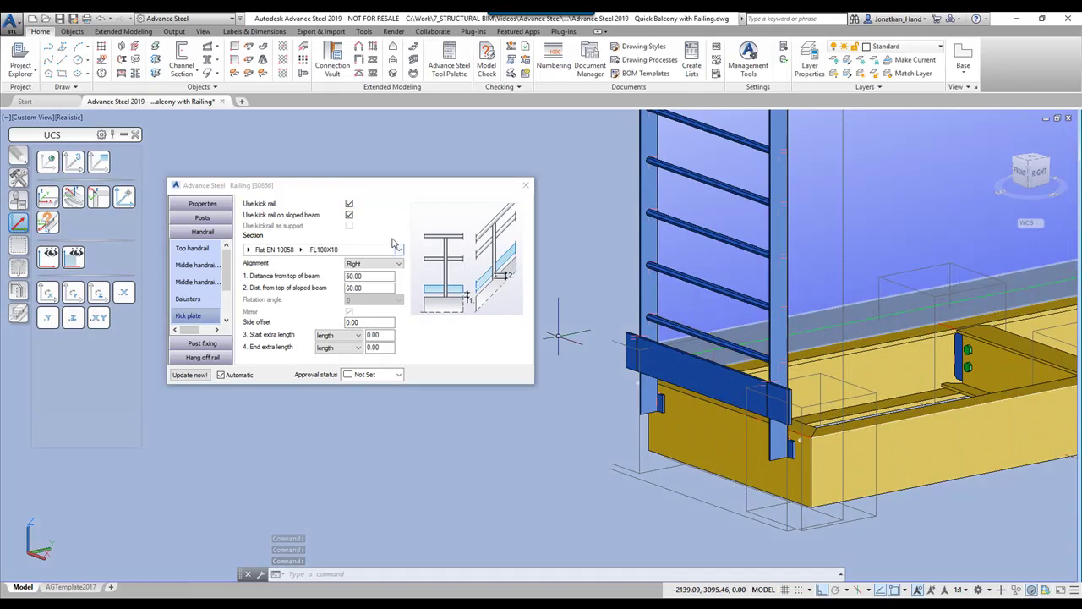
left_click(364, 265)
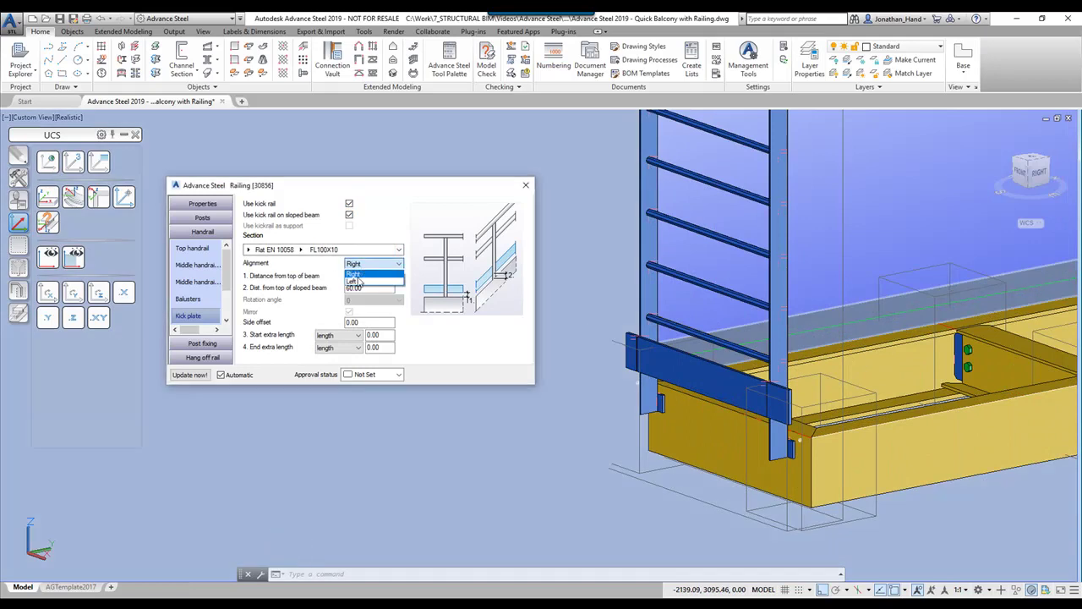
left_click(354, 281)
middle_click_drag(758, 365, 661, 383, "shift")
left_click(349, 204)
scroll(712, 362, "down", 5)
middle_click_drag(786, 359, 851, 338, "shift")
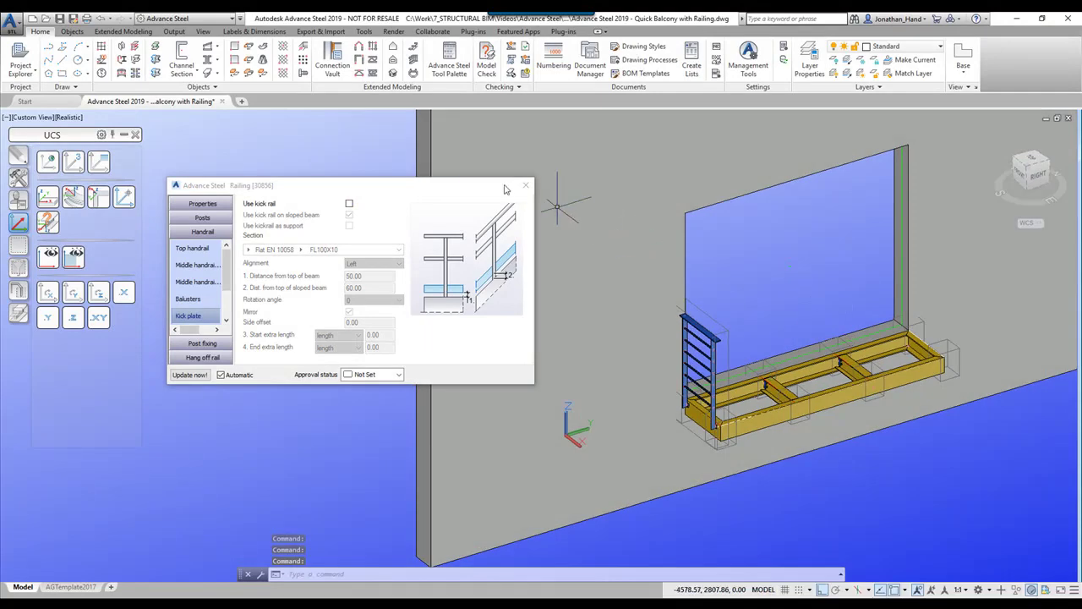
left_click(525, 185)
Copy the railing joint onto the opposite end channel, from its outer front corner to its wall-side corner, without a nosing point
scroll(660, 355, "up", 5)
middle_click_drag(660, 356, 638, 327, "shift")
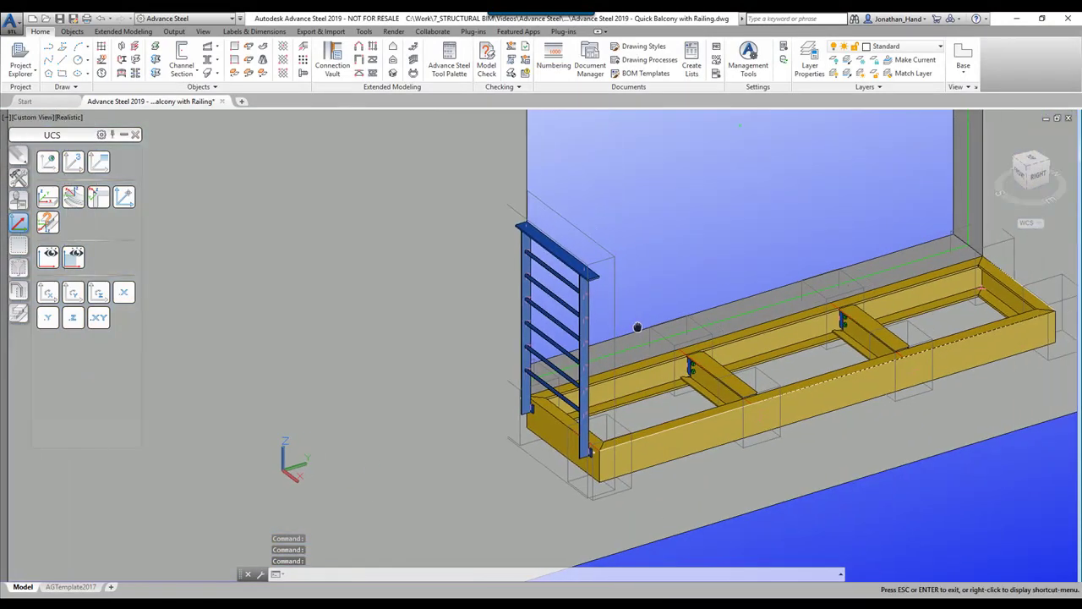
scroll(641, 327, "down", 3)
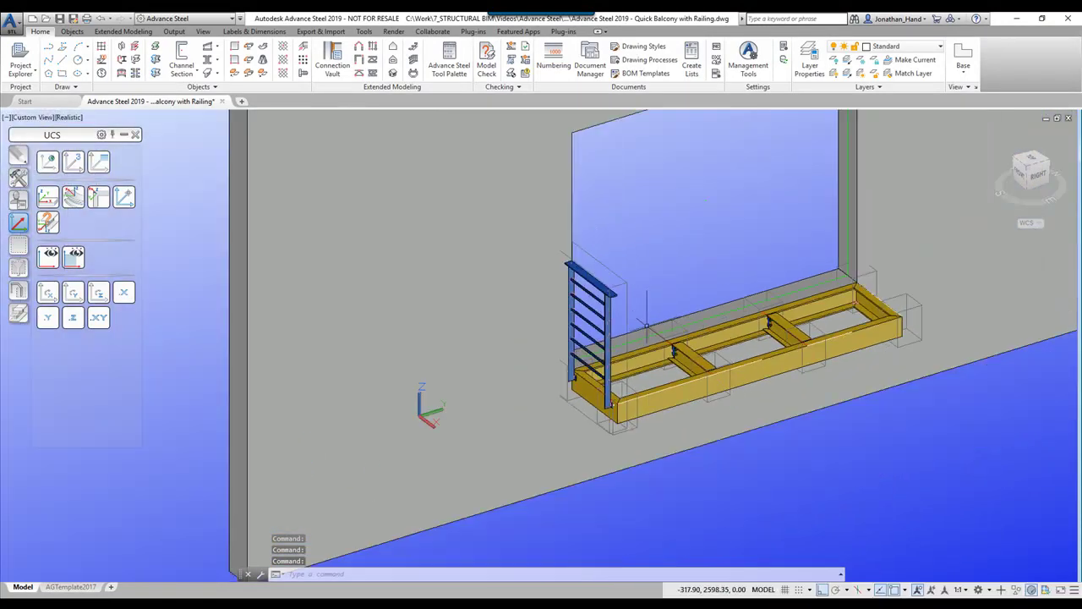
left_click(18, 179)
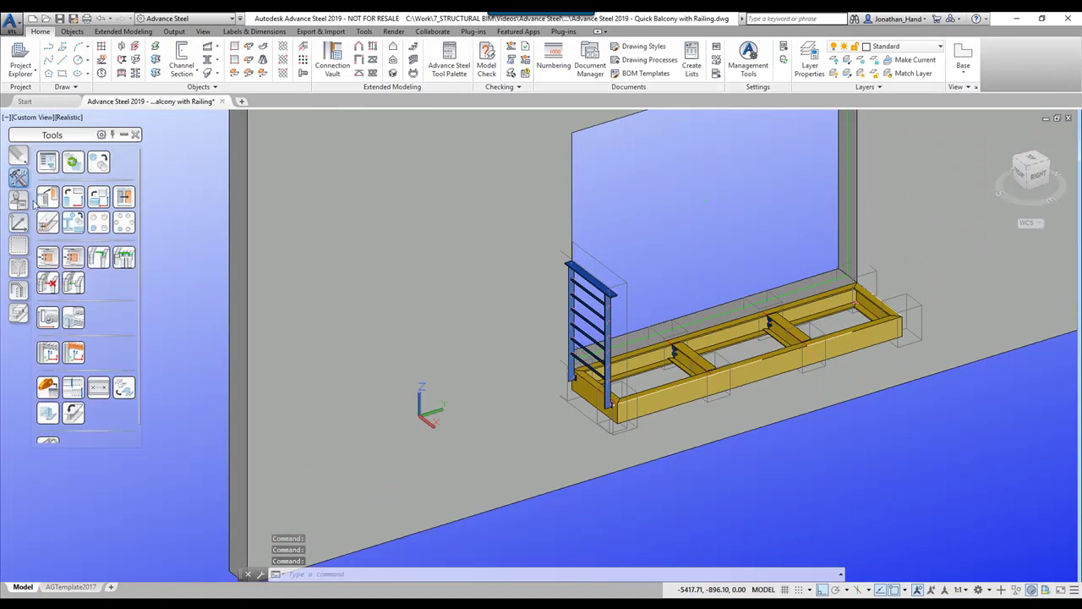
left_click(48, 257)
left_click(597, 312)
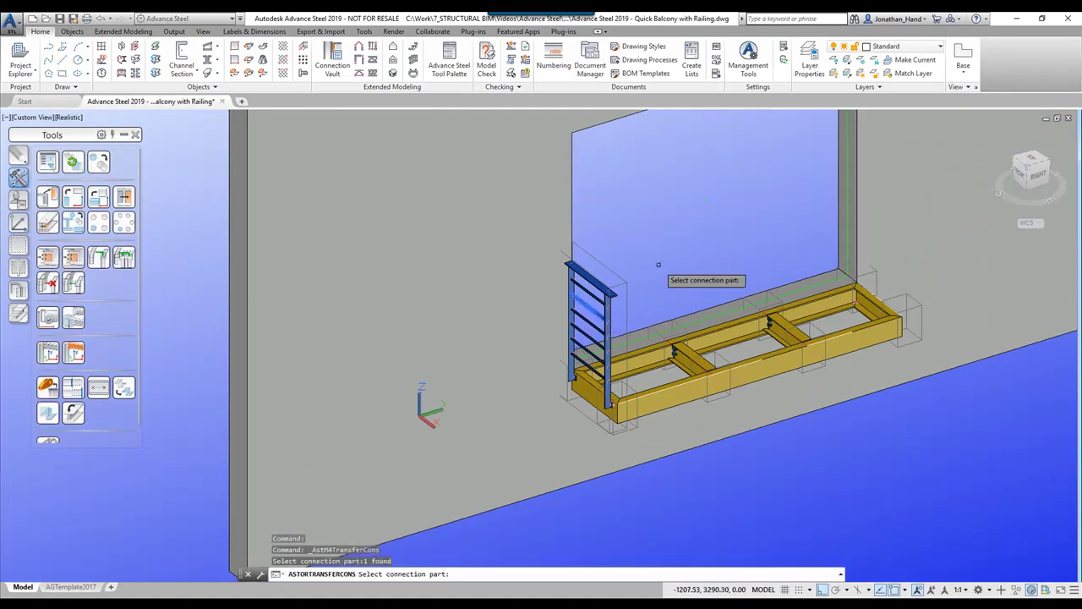
key("Return")
left_click(863, 294)
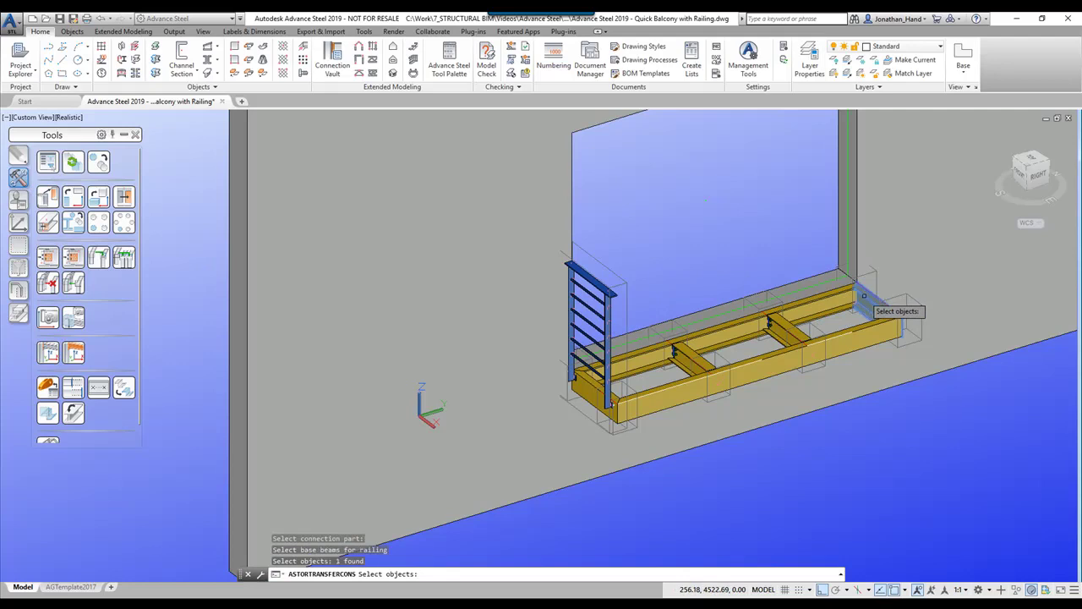
key("Return")
scroll(867, 300, "up", 5)
left_click(880, 365)
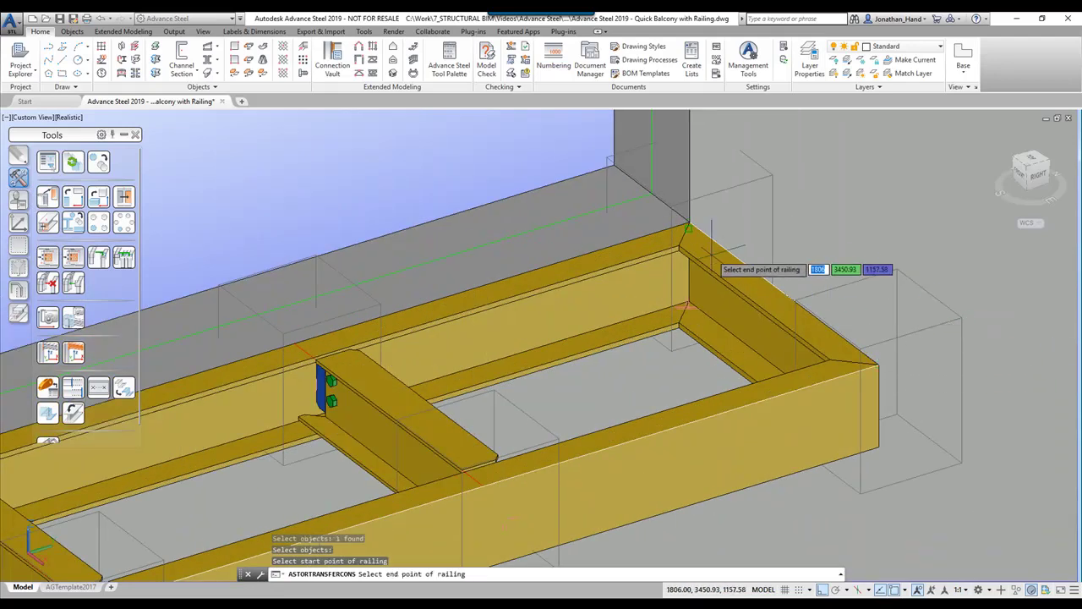
left_click(690, 224)
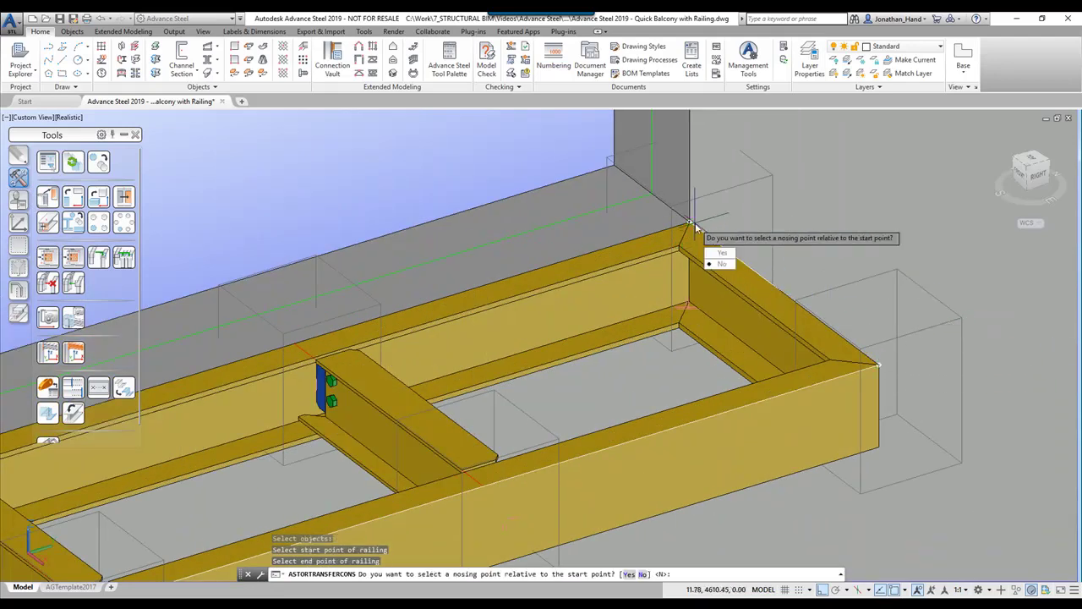
left_click(723, 264)
Examine the position of the copied railing's posts relative to the end channel and the wall
scroll(701, 293, "down", 5)
middle_click_drag(701, 293, 843, 379, "shift")
scroll(748, 373, "up", 5)
scroll(748, 372, "down", 4)
scroll(578, 302, "up", 2)
middle_click_drag(579, 302, 601, 311)
middle_click_drag(685, 253, 525, 351)
scroll(566, 313, "up", 2)
Set the copied railing's first post 100 from the start and its last post 50 from the end
right_click(590, 313)
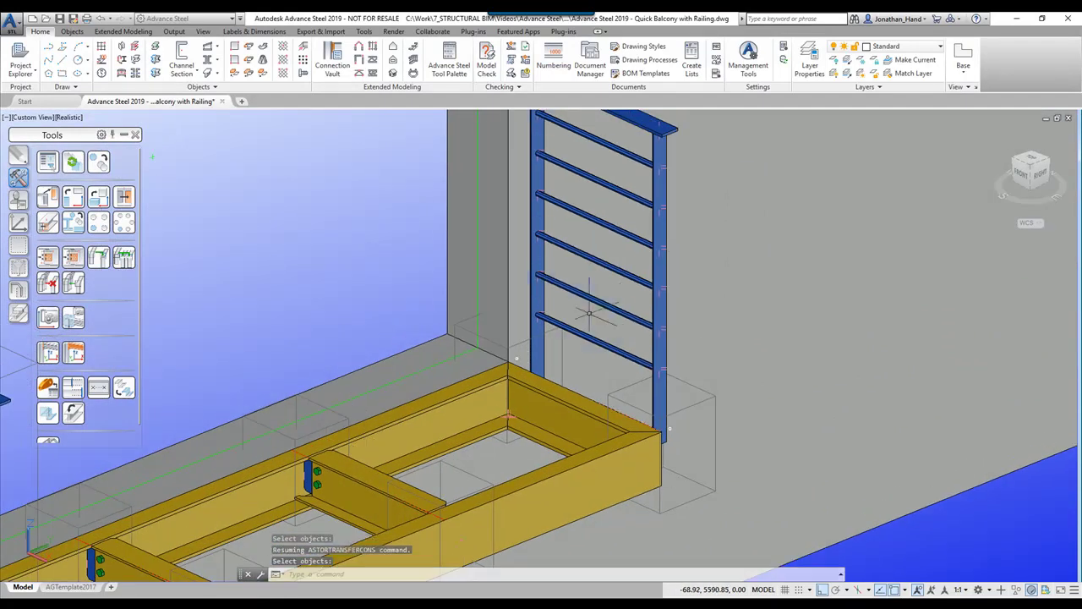
left_click(592, 300)
right_click(593, 299)
left_click(647, 430)
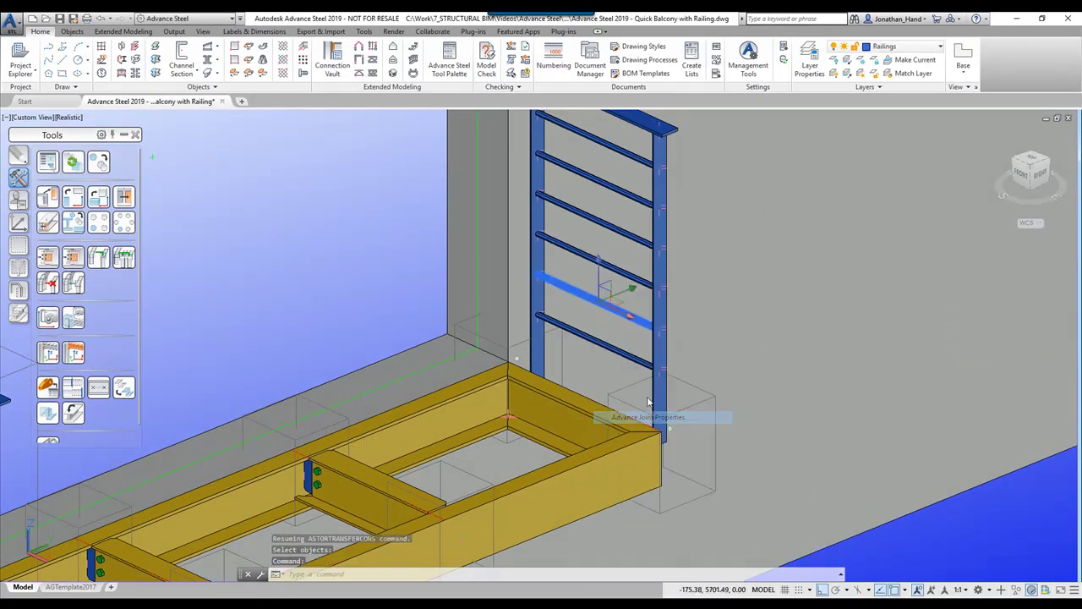
double_click(650, 146)
left_click(212, 319)
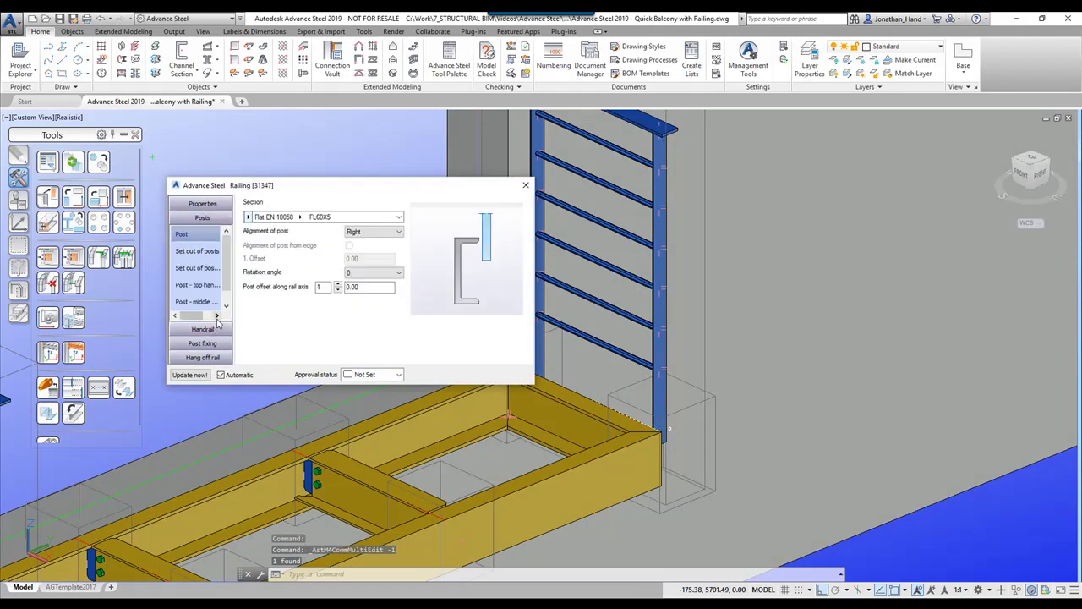
left_click(205, 252)
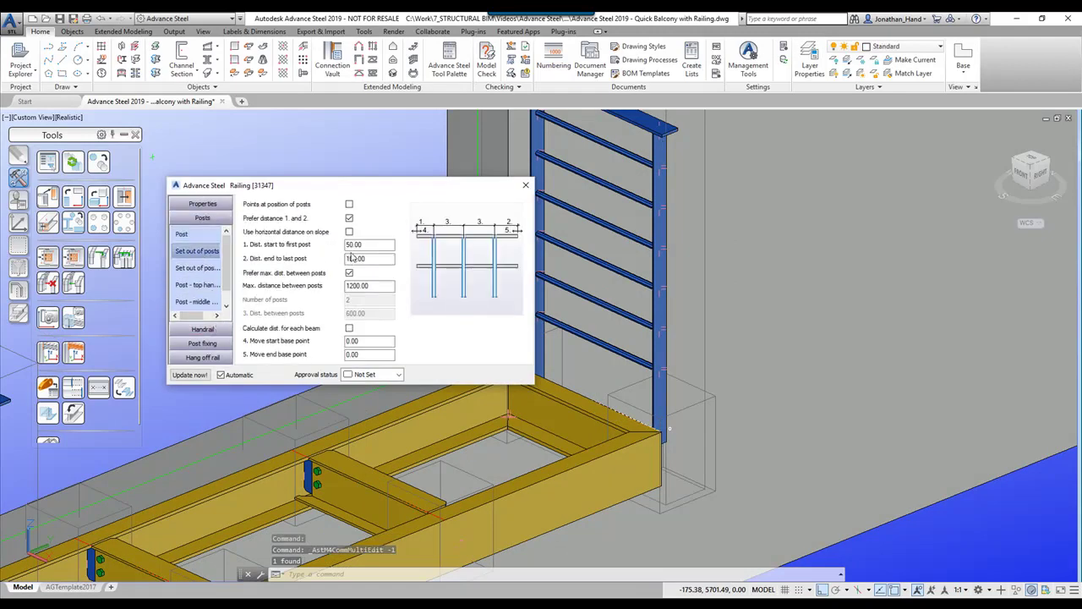
type("100")
key("Tab")
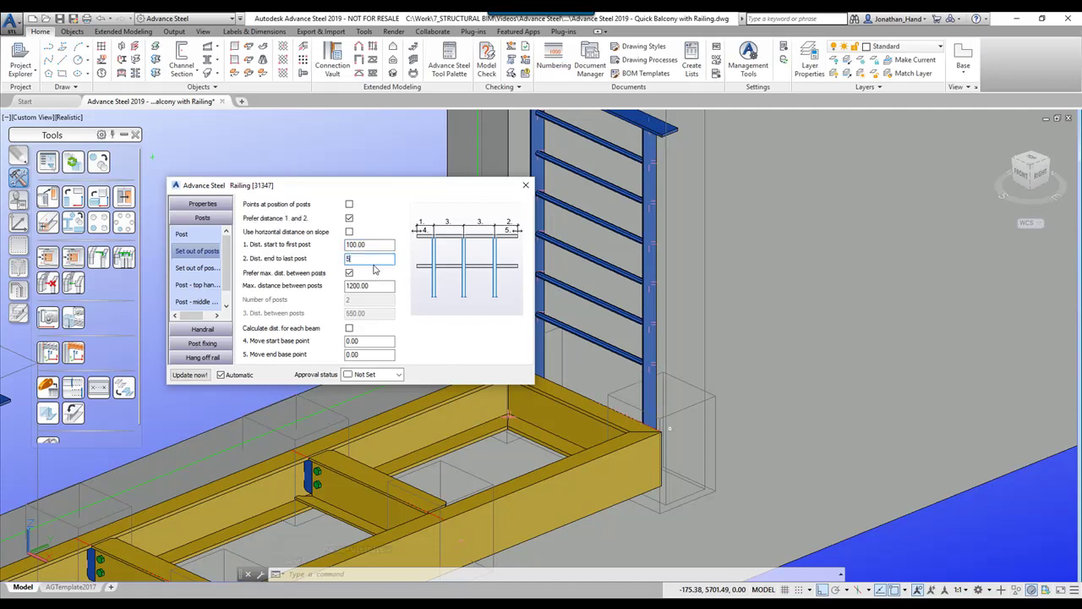
type("50")
key("Return")
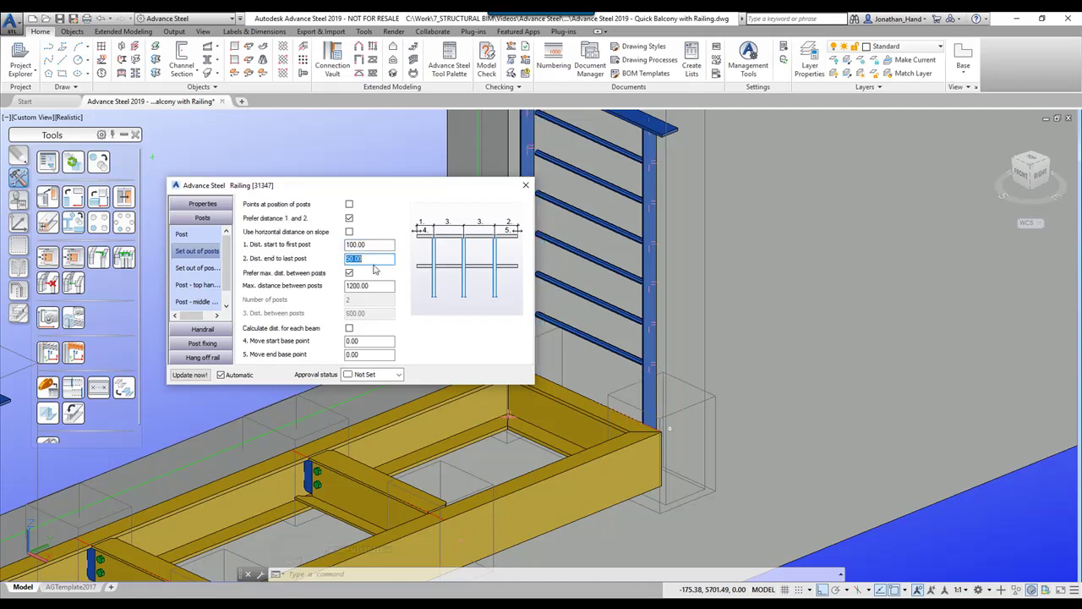
left_click(525, 185)
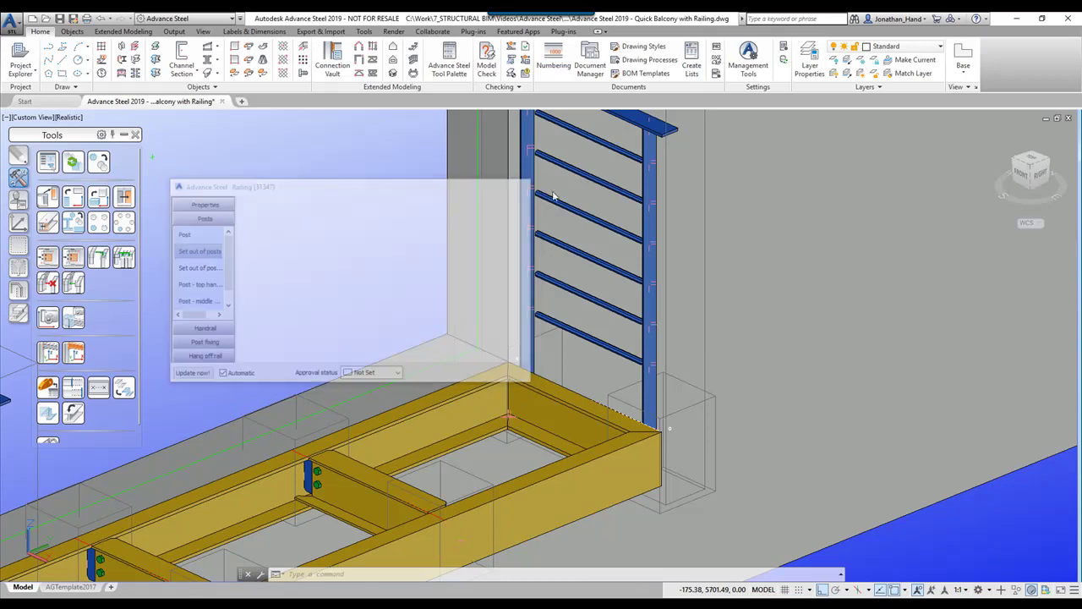
Copy the end railing joint onto the long front channel, running from its outer corner beside the original railing to its opposite outer corner
scroll(554, 199, "down", 6)
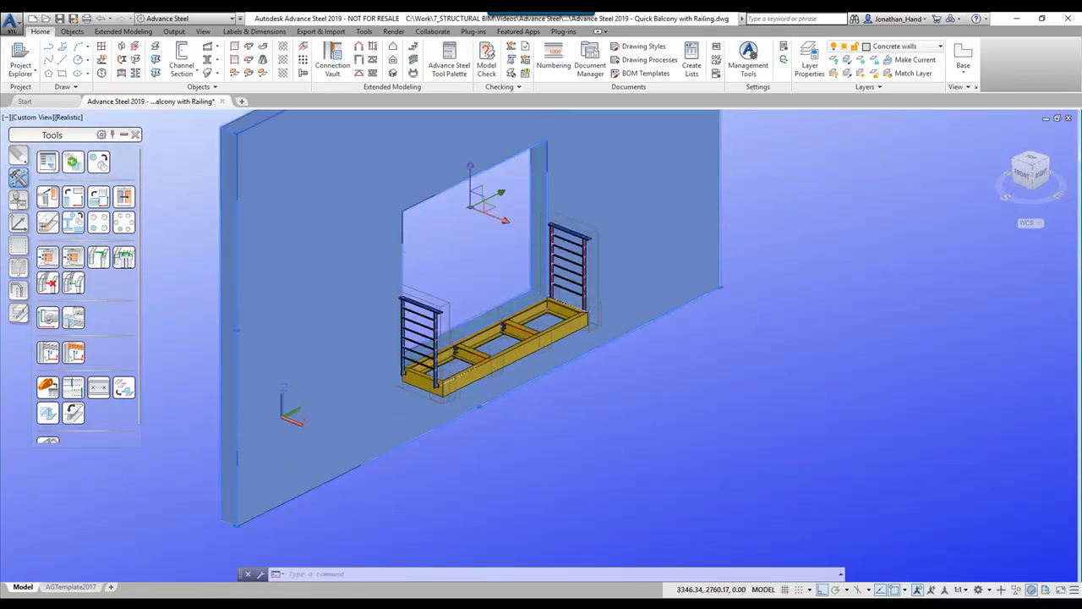
scroll(503, 295, "up", 5)
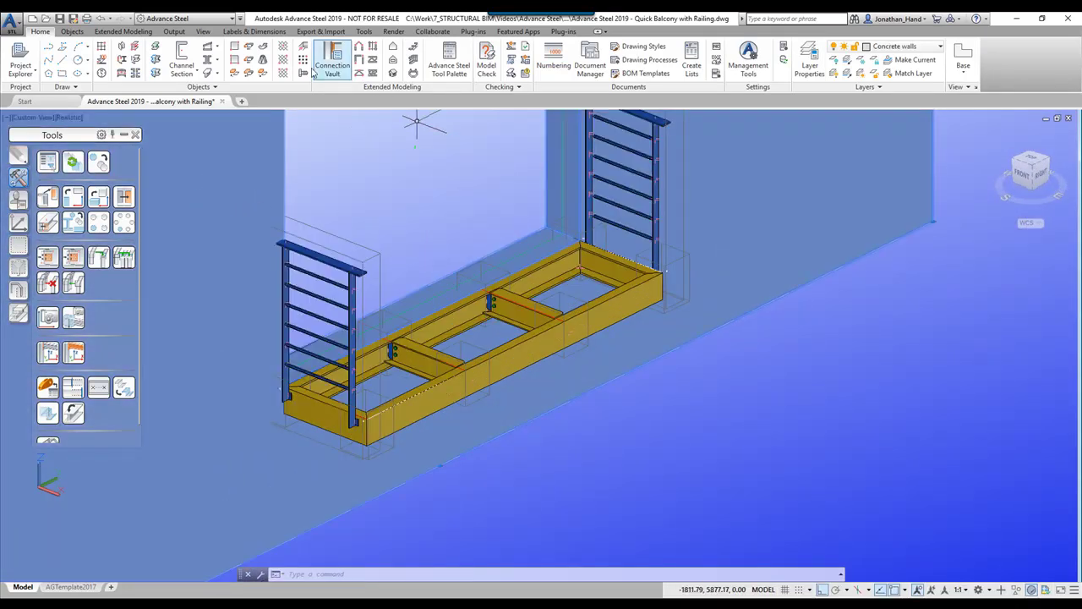
left_click(45, 257)
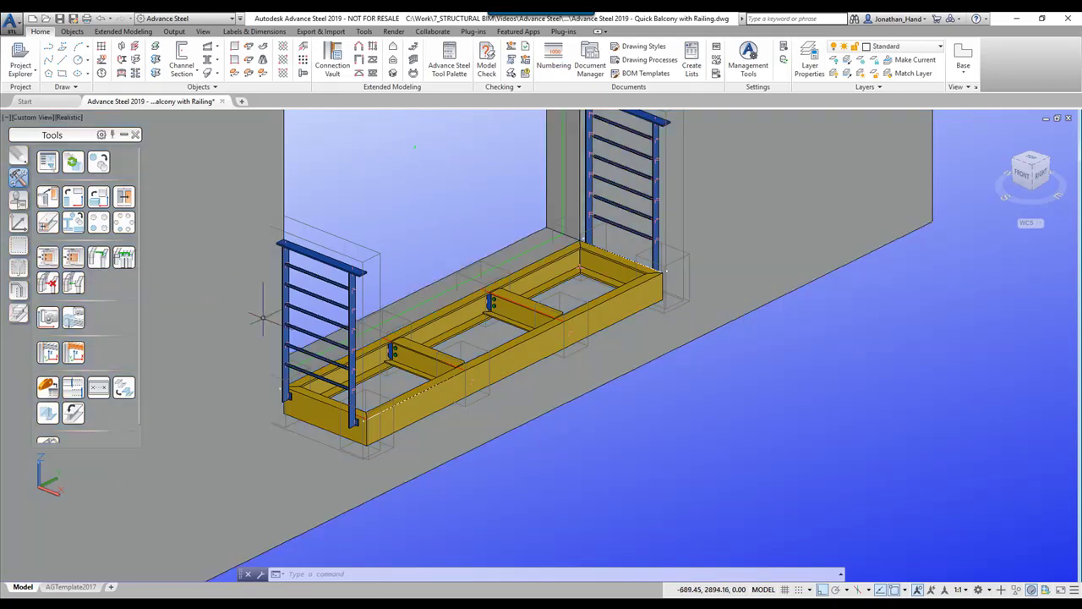
left_click(308, 289)
scroll(364, 419, "up", 5)
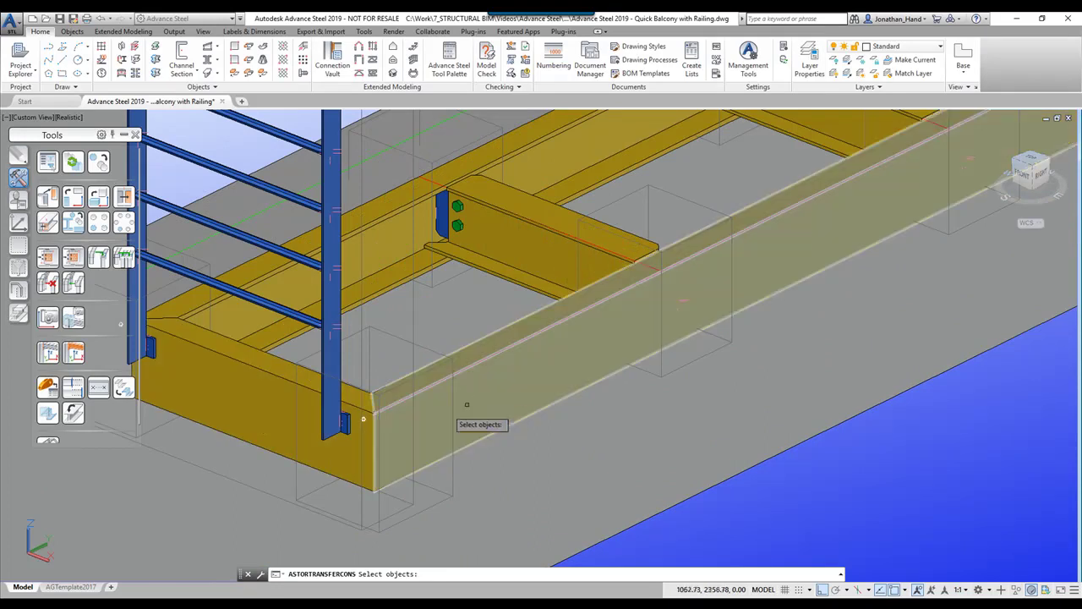
key("Return")
left_click(372, 393)
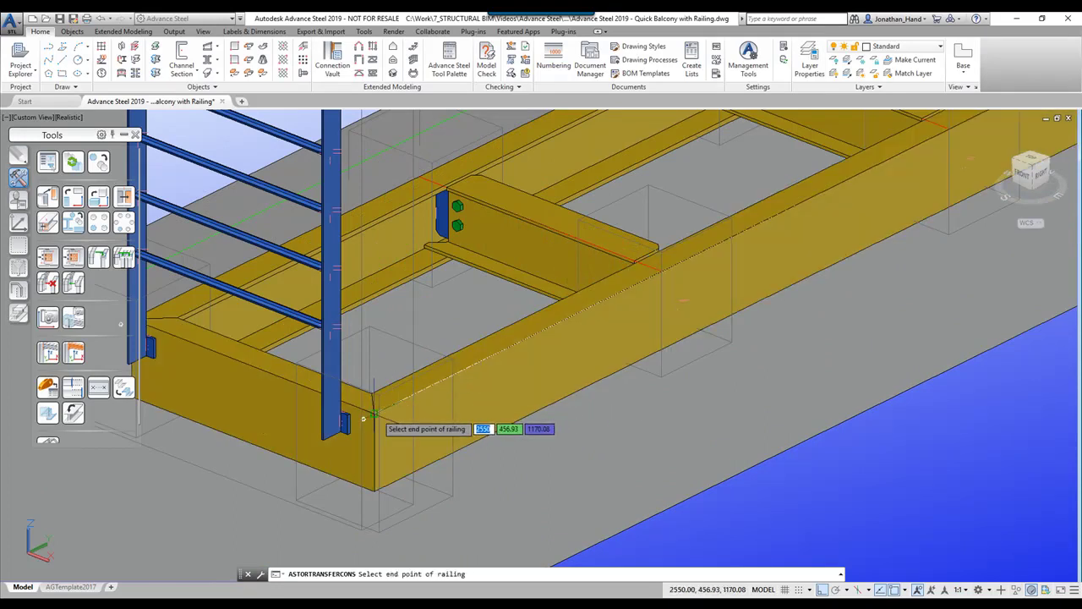
scroll(434, 393, "down", 4)
scroll(748, 224, "up", 5)
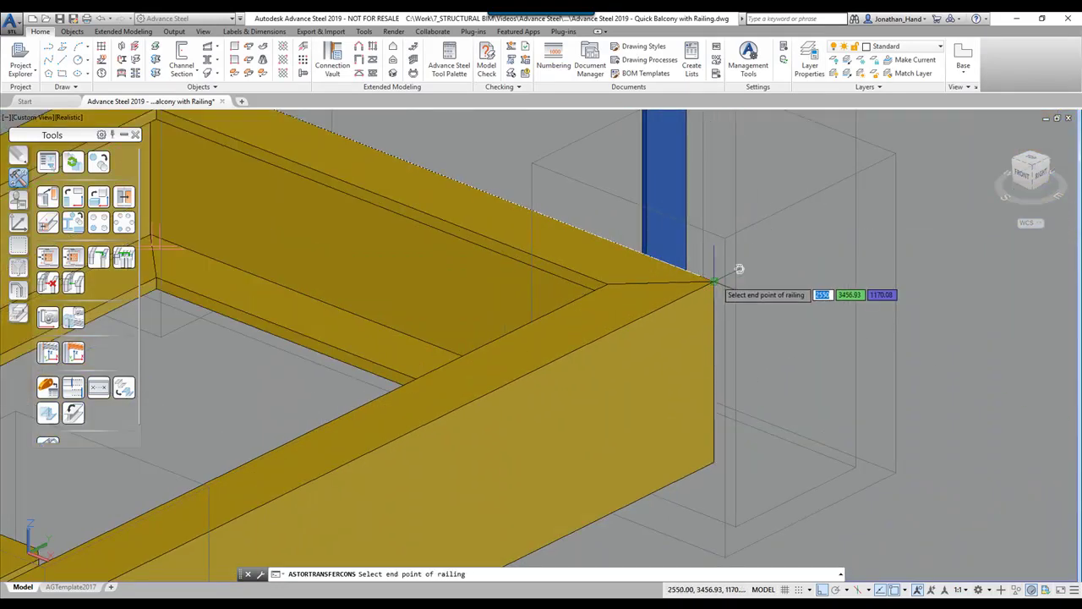
left_click(716, 282)
scroll(744, 319, "down", 3)
left_click(744, 318)
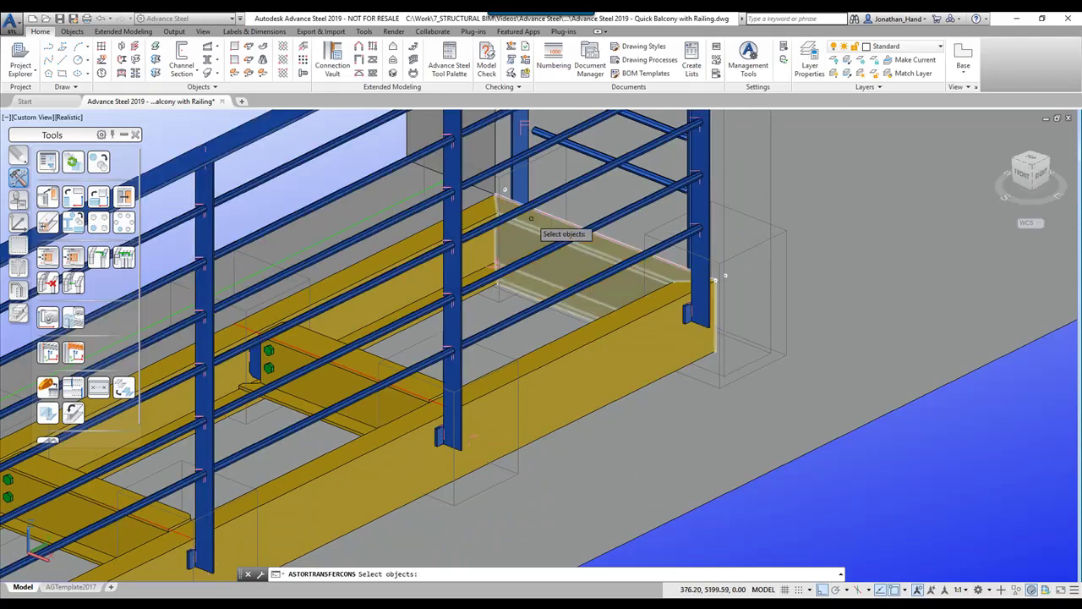
Set the front railing's first post 100 from the start in its joint properties, and close the properties
scroll(536, 227, "down", 2)
middle_click_drag(508, 271, 437, 211, "shift")
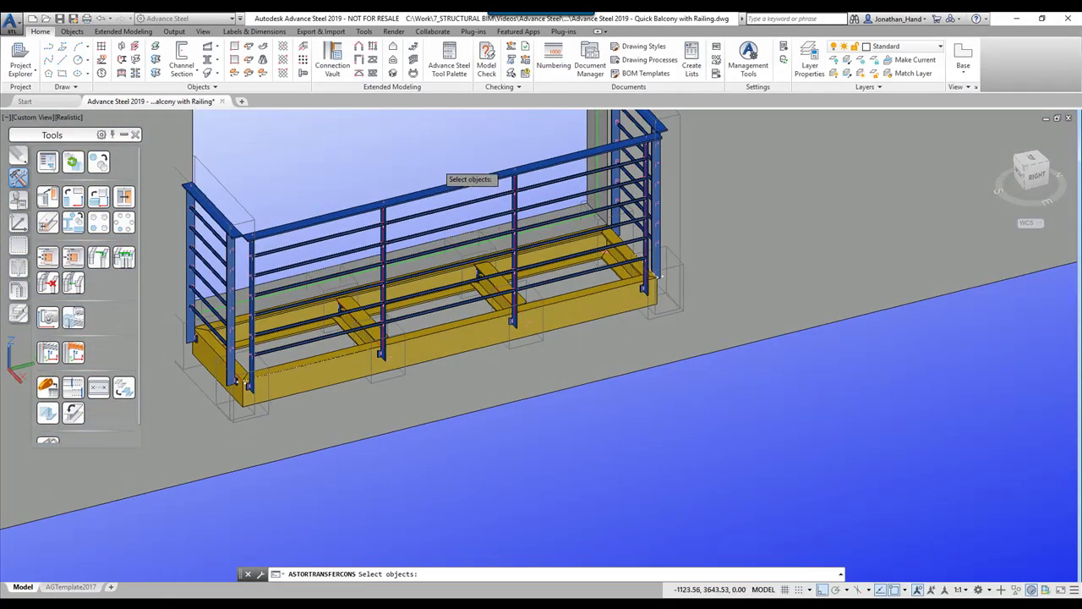
left_click(453, 179)
right_click(453, 151)
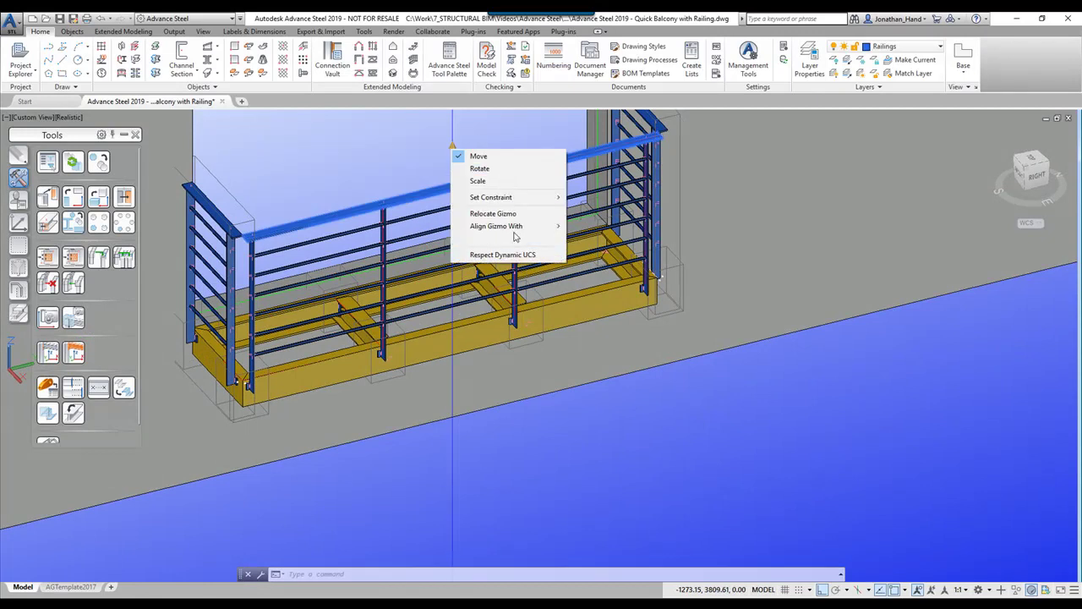
right_click(810, 246)
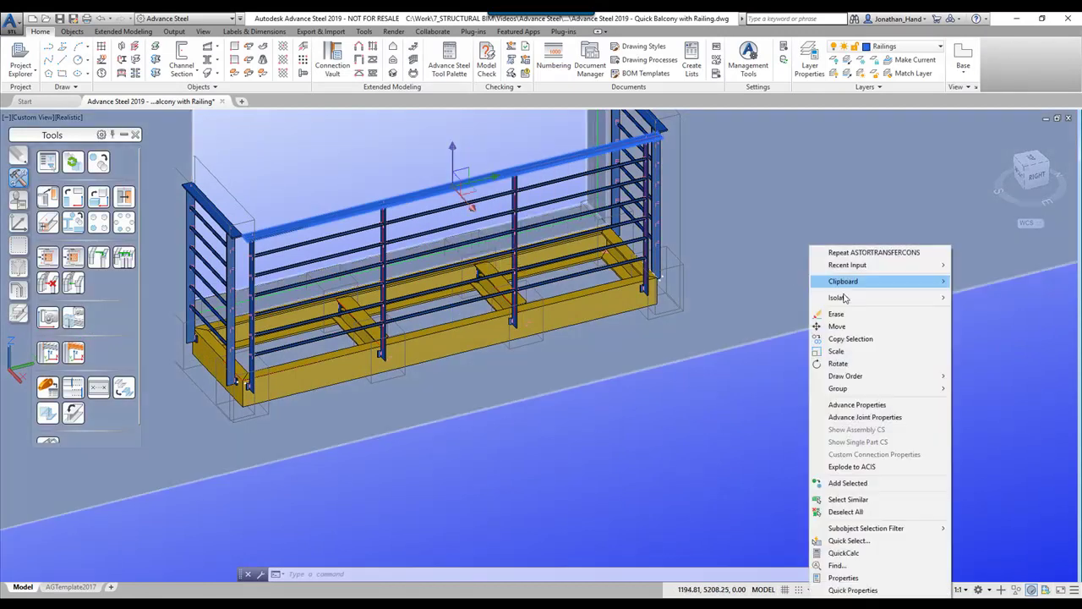
left_click(871, 417)
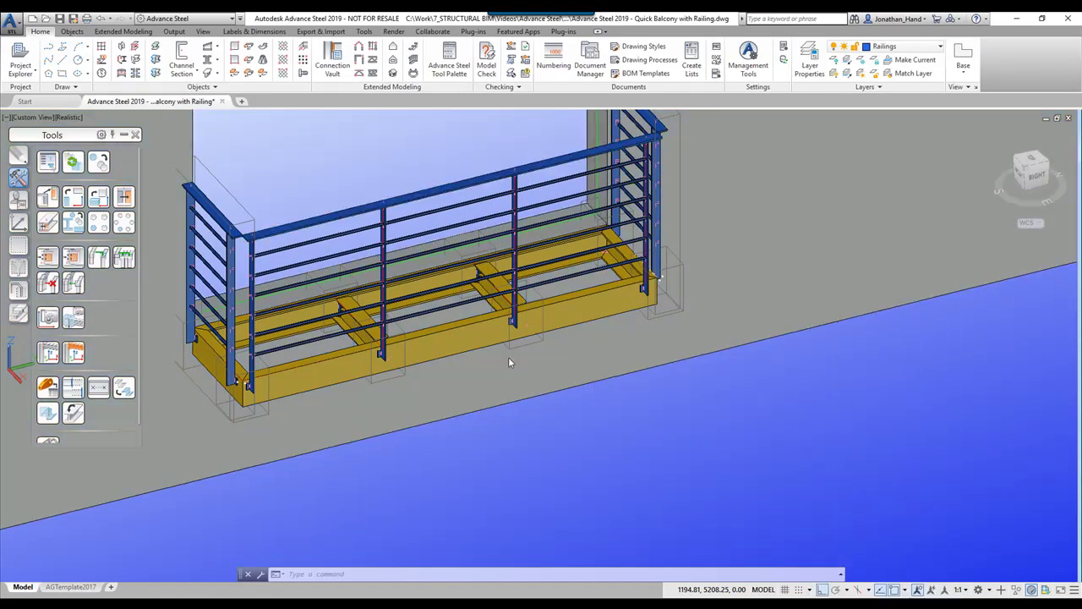
double_click(450, 322)
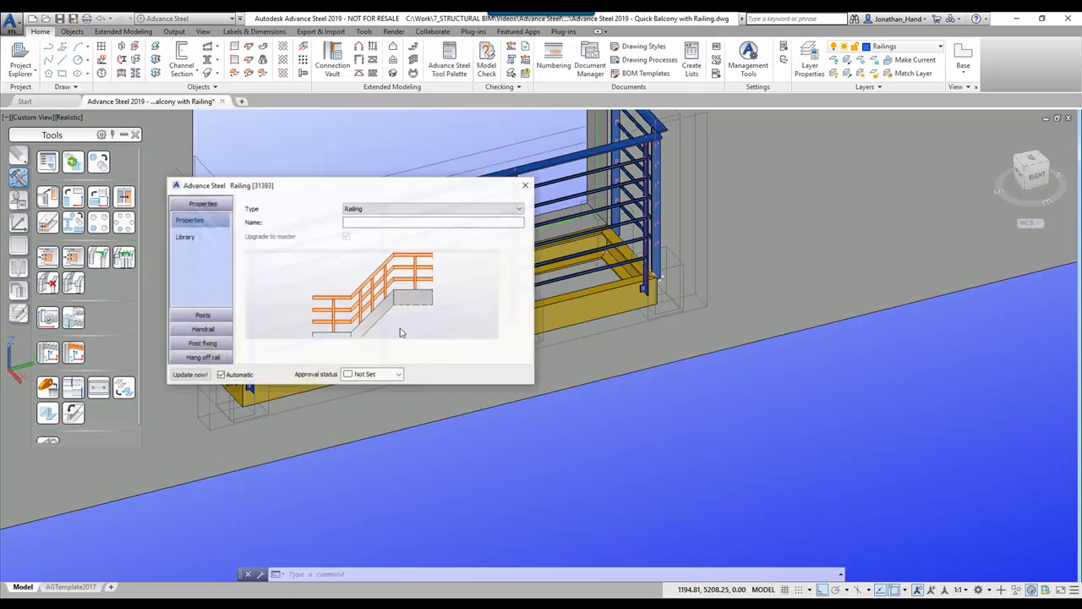
left_click(203, 317)
left_click(203, 251)
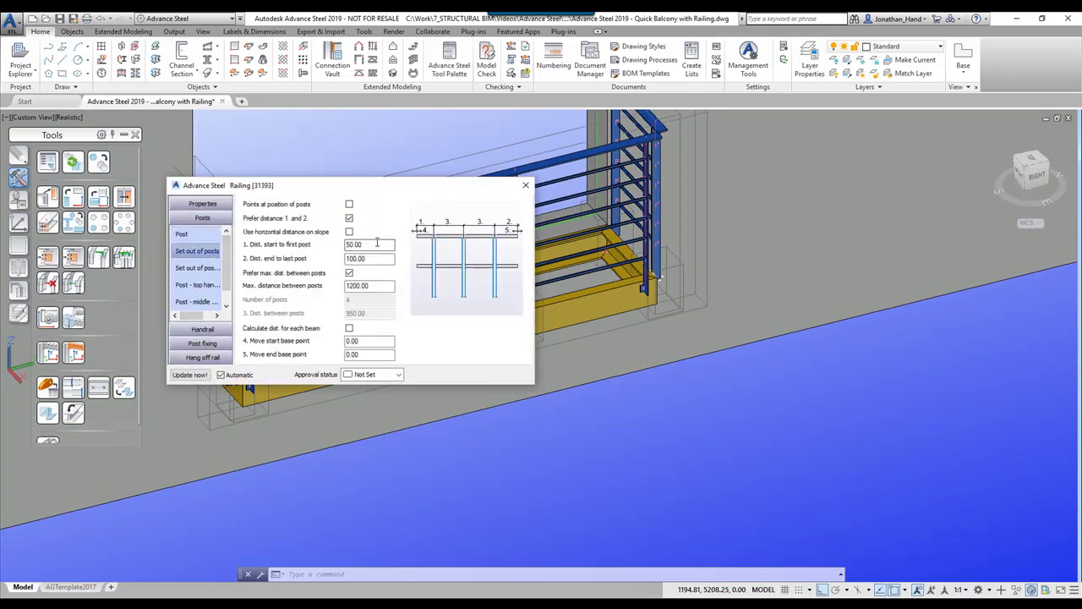
key("Return")
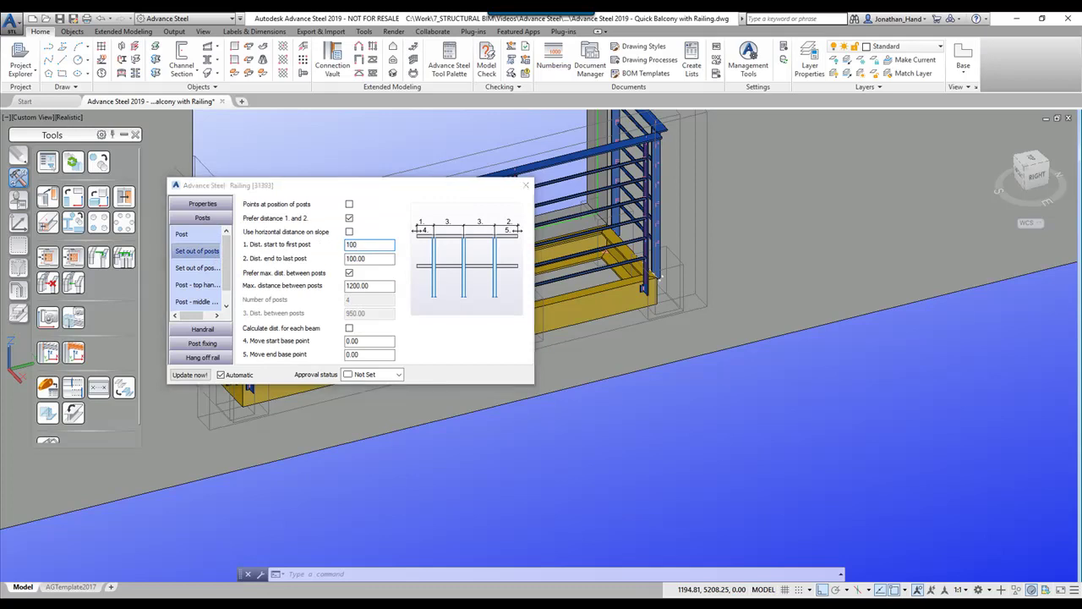
left_click_drag(347, 189, 775, 282)
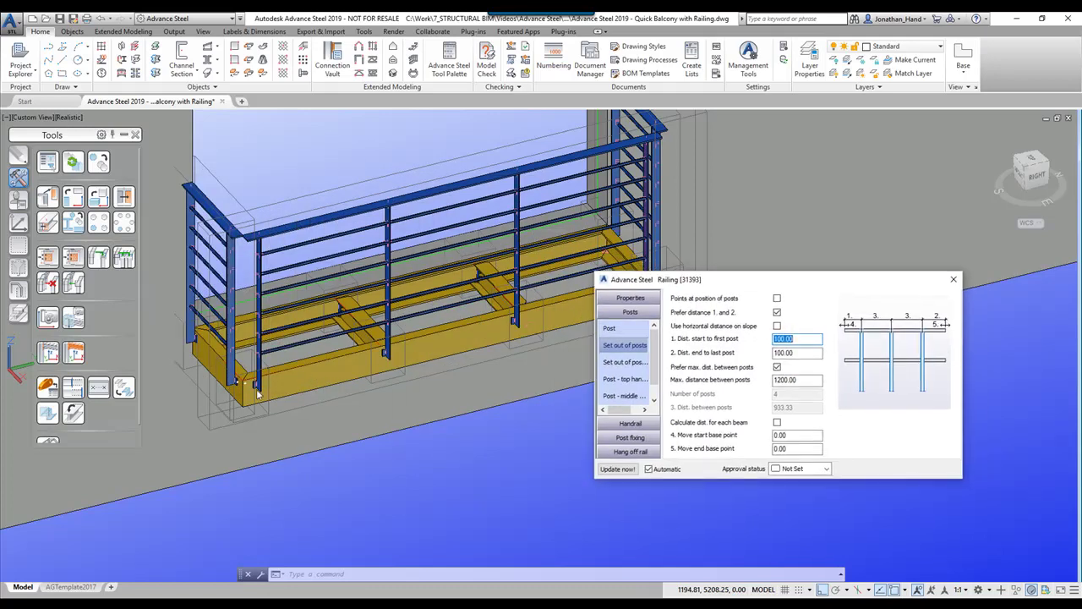
left_click(954, 280)
Examine how the front and side handrails meet at the balcony corner and how the nearby posts are spaced
scroll(549, 258, "down", 3)
middle_click_drag(575, 275, 400, 254, "shift")
scroll(404, 253, "up", 10)
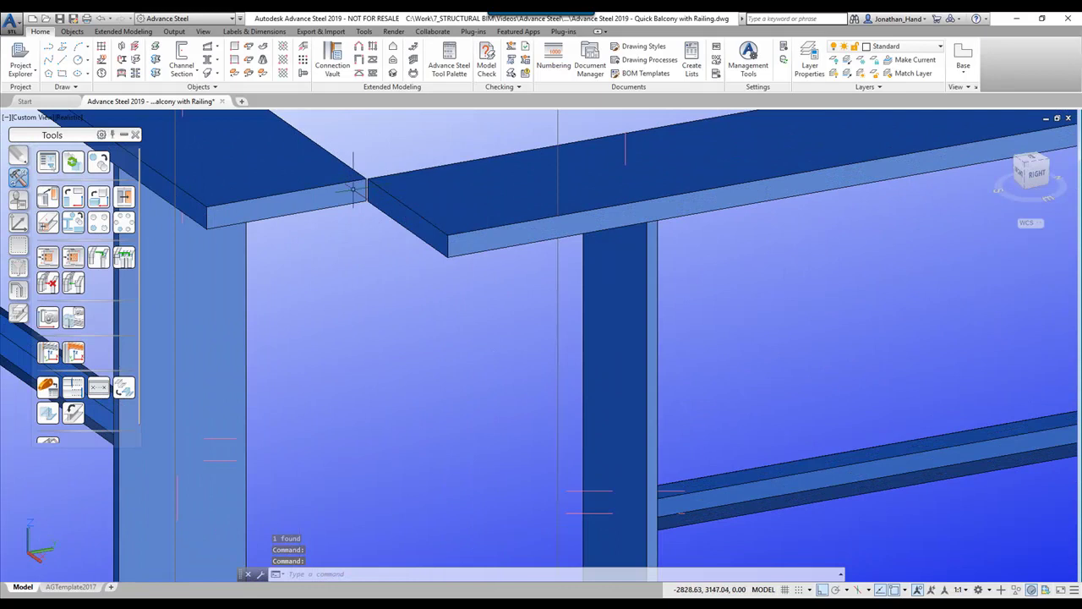
scroll(353, 190, "down", 10)
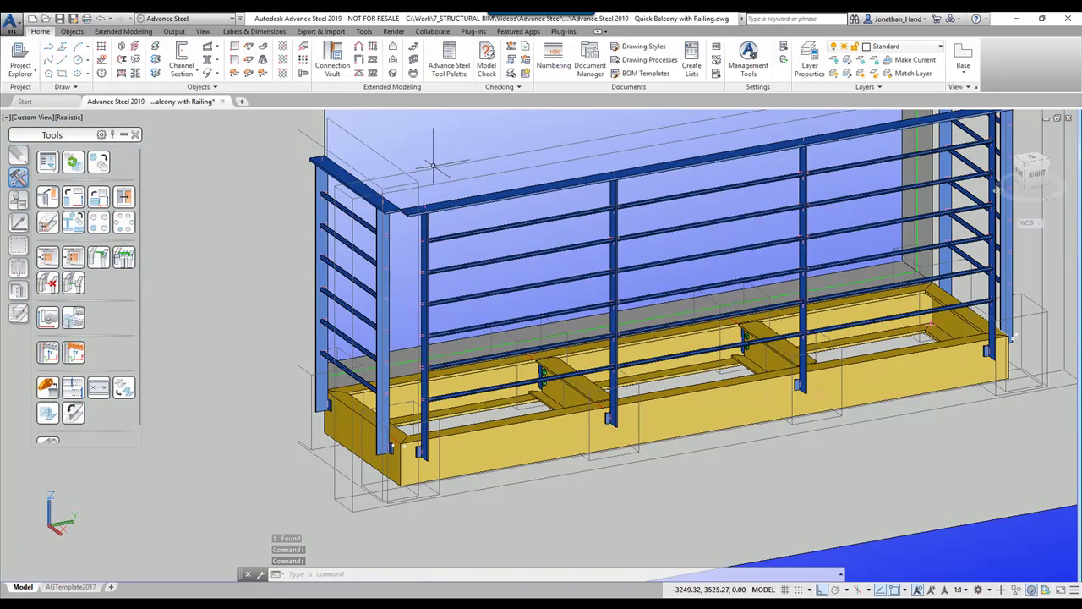
scroll(591, 165, "down", 5)
middle_click_drag(590, 368, 497, 420, "shift")
scroll(533, 395, "up", 3)
scroll(533, 393, "down", 2)
key("Escape")
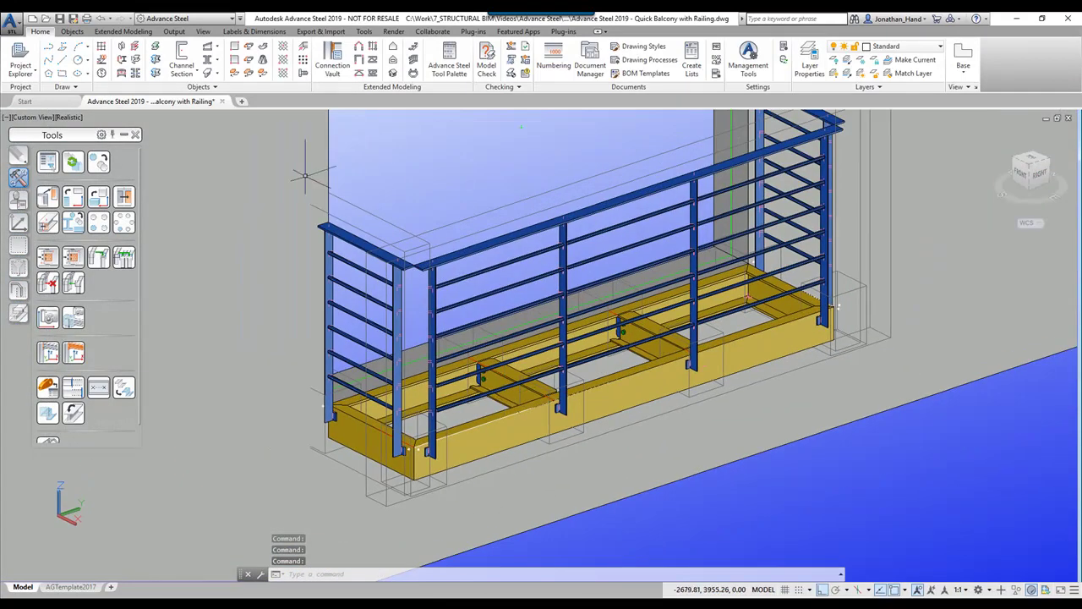
Create a timber beam along the front channel's outer upper edge, from one outer corner to the other
left_click(217, 74)
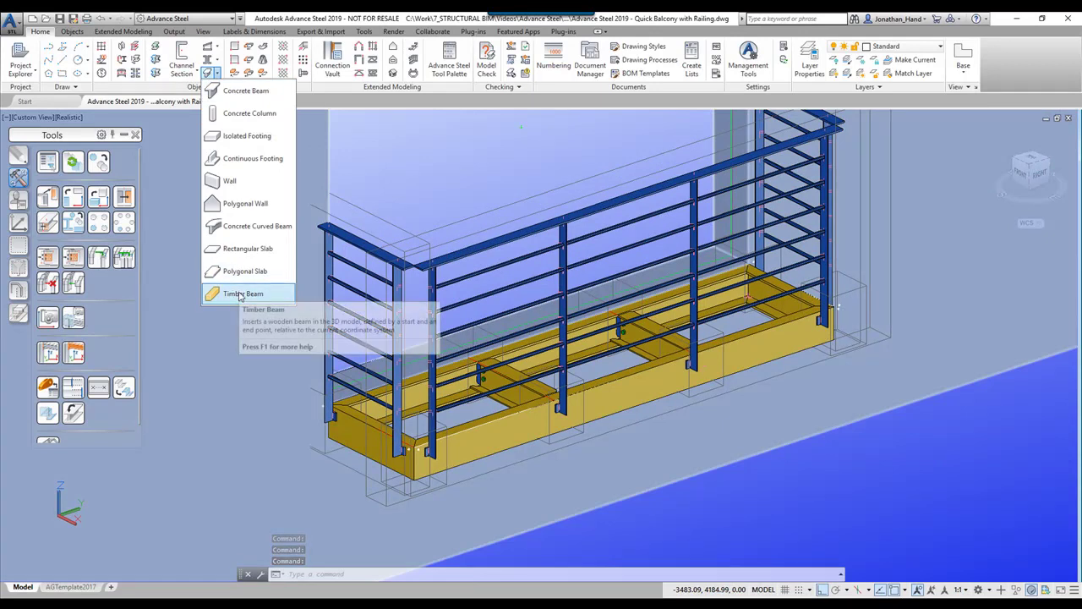
left_click(242, 294)
scroll(427, 438, "up", 5)
scroll(414, 434, "up", 2)
middle_click_drag(366, 491, 386, 317)
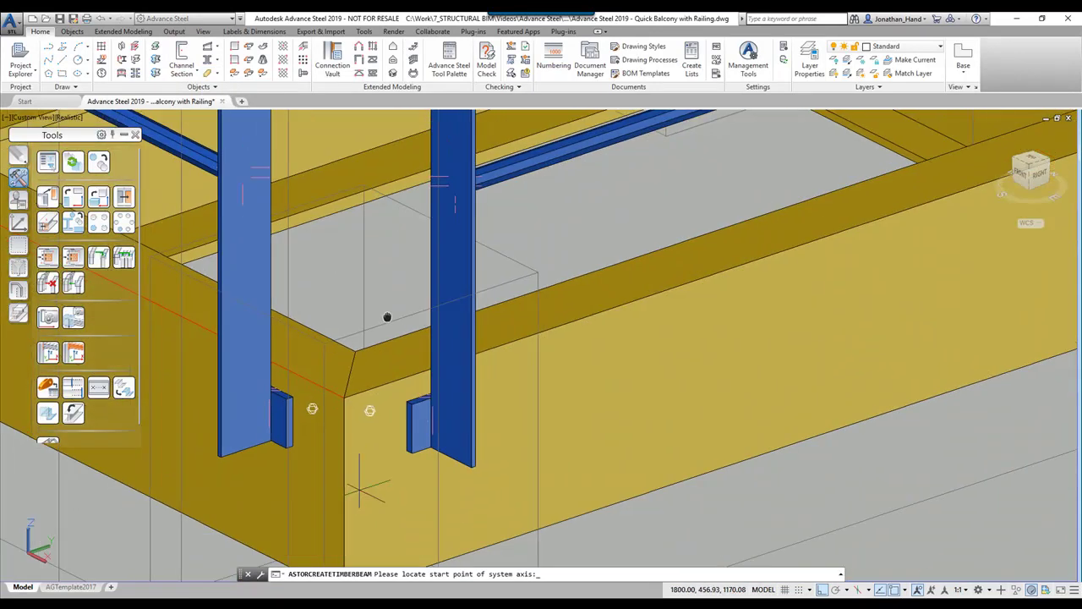
left_click(346, 396)
scroll(411, 335, "down", 5)
scroll(533, 317, "up", 3)
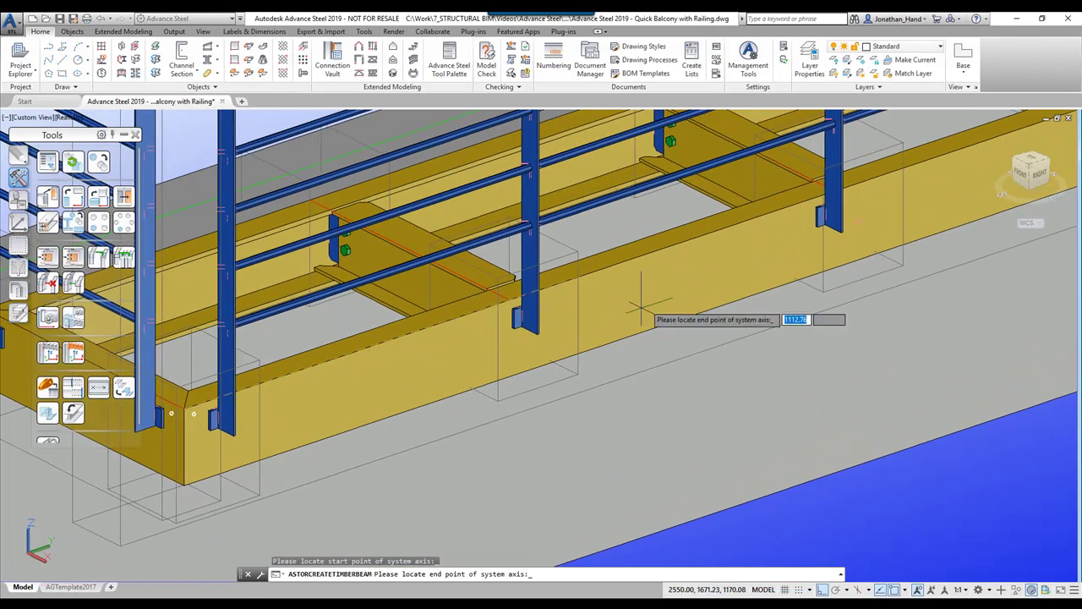
scroll(930, 136, "up", 3)
middle_click_drag(916, 145, 882, 216)
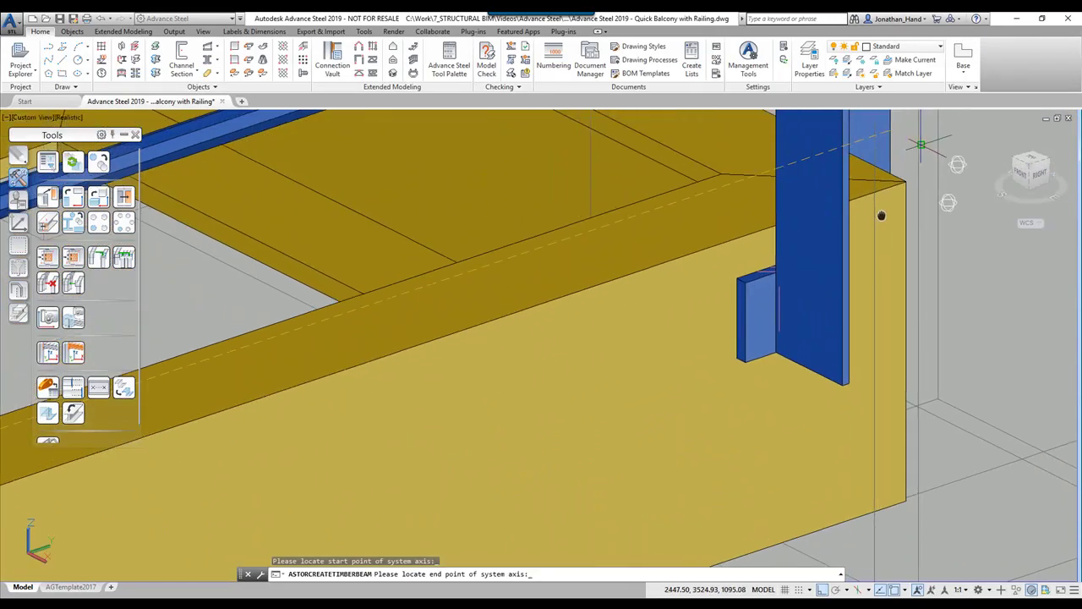
left_click(909, 182)
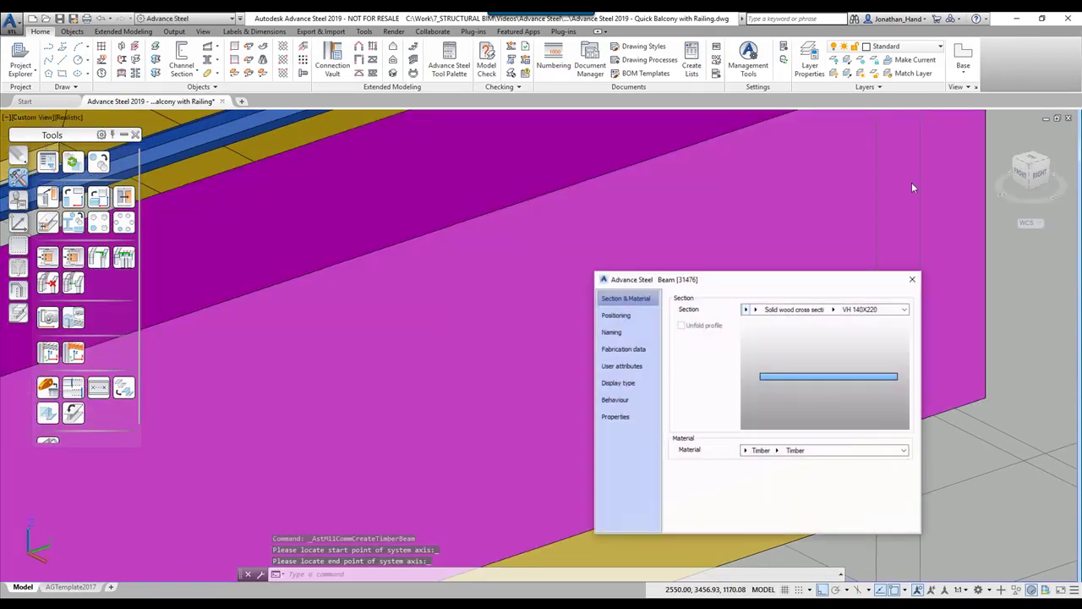
Change the timber beam's section to the Decking profile 145 x 30 Profiled from the Other profiles category
scroll(912, 182, "down", 2)
scroll(457, 320, "down", 3)
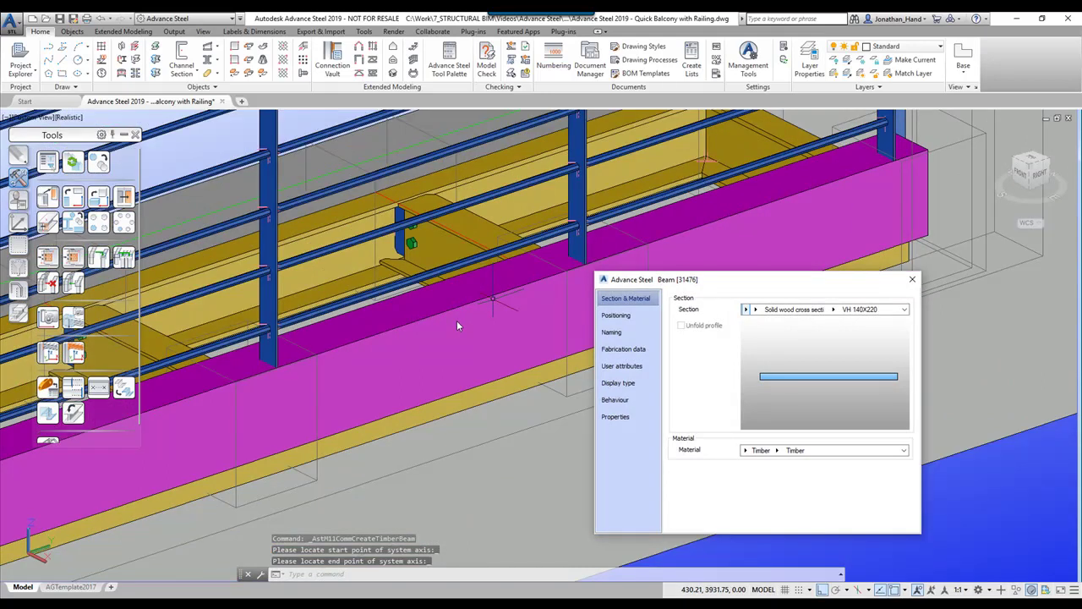
scroll(457, 320, "down", 3)
scroll(406, 336, "up", 3)
middle_click_drag(406, 335, 511, 339, "shift")
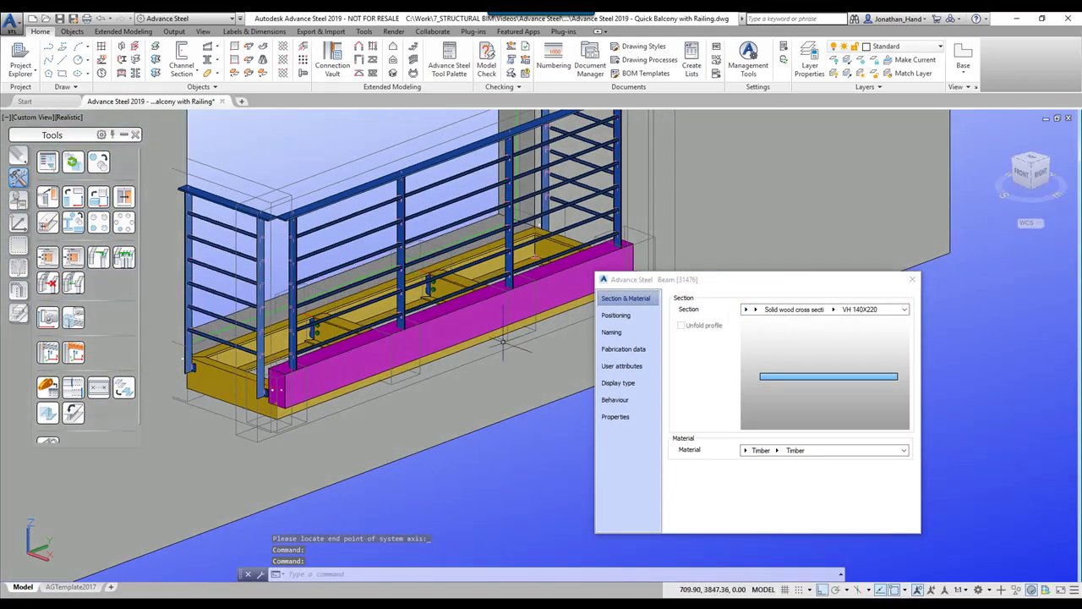
left_click(746, 310)
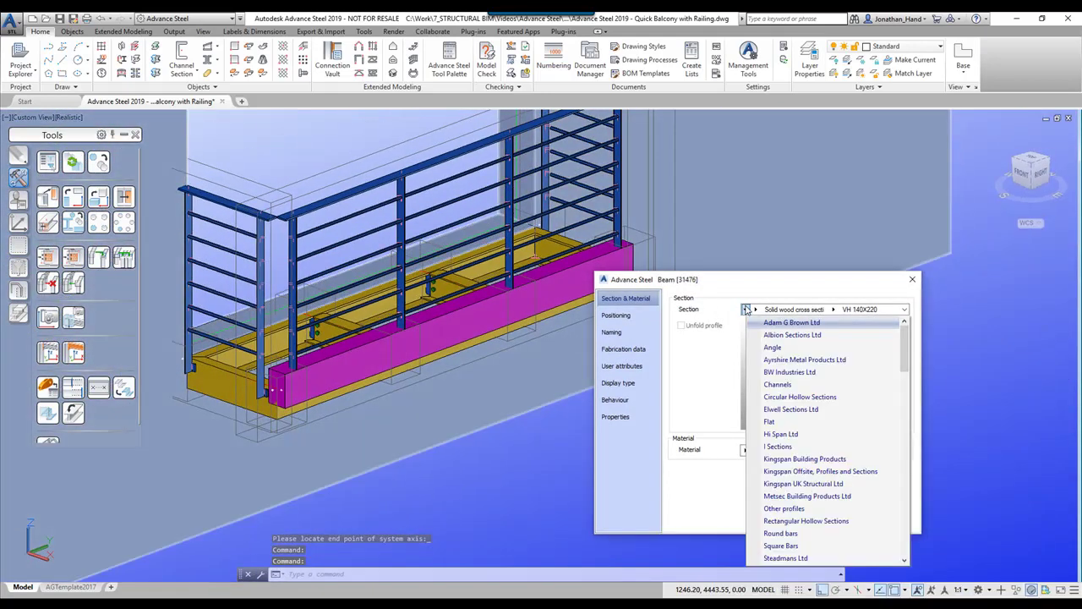
scroll(795, 347, "down", 2)
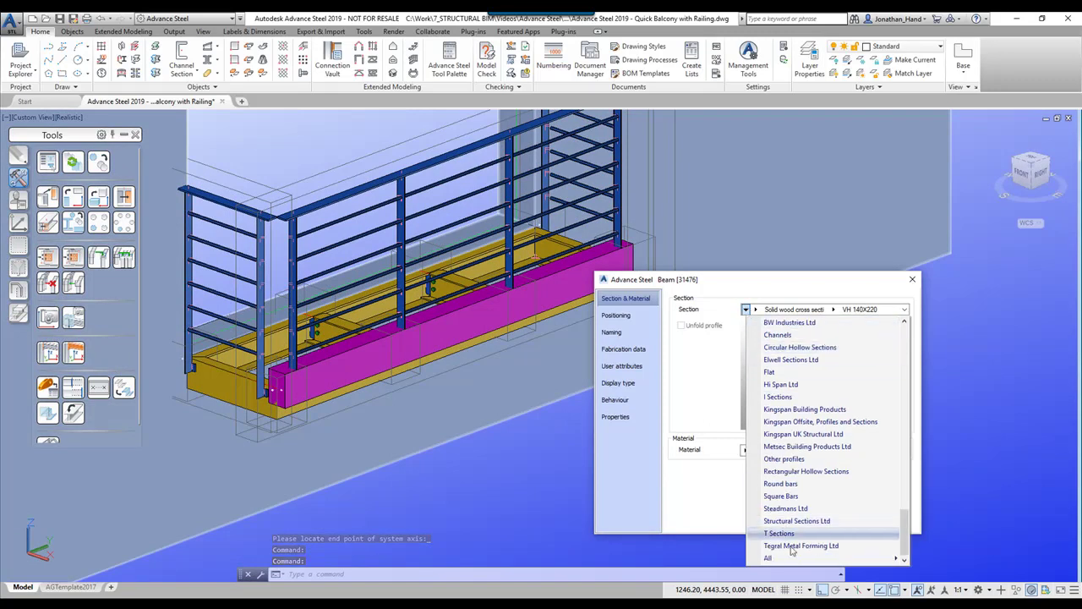
mouse_move(793, 559)
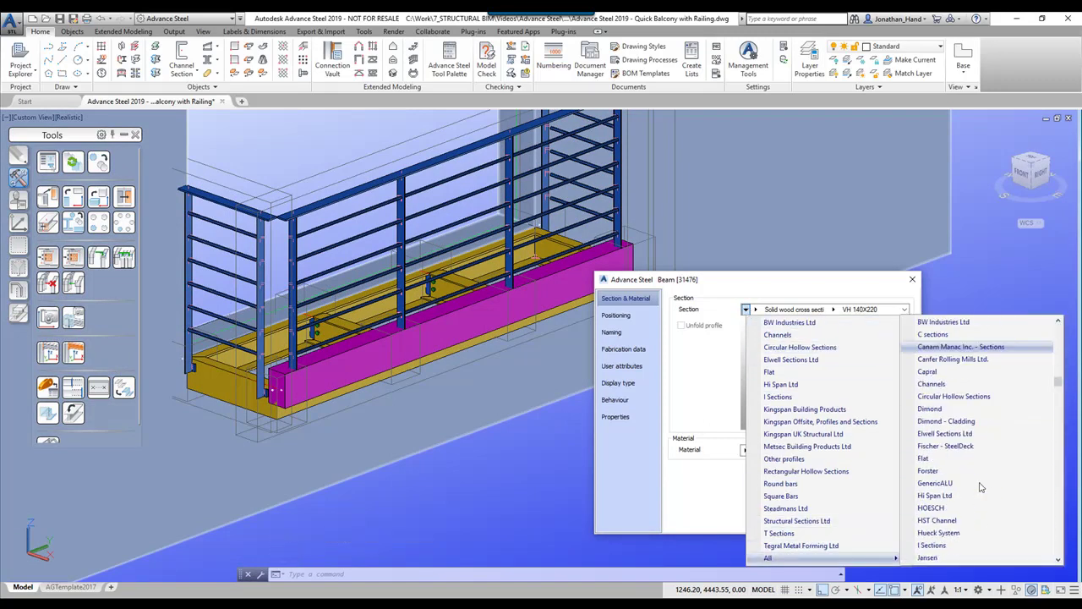
scroll(981, 487, "down", 6)
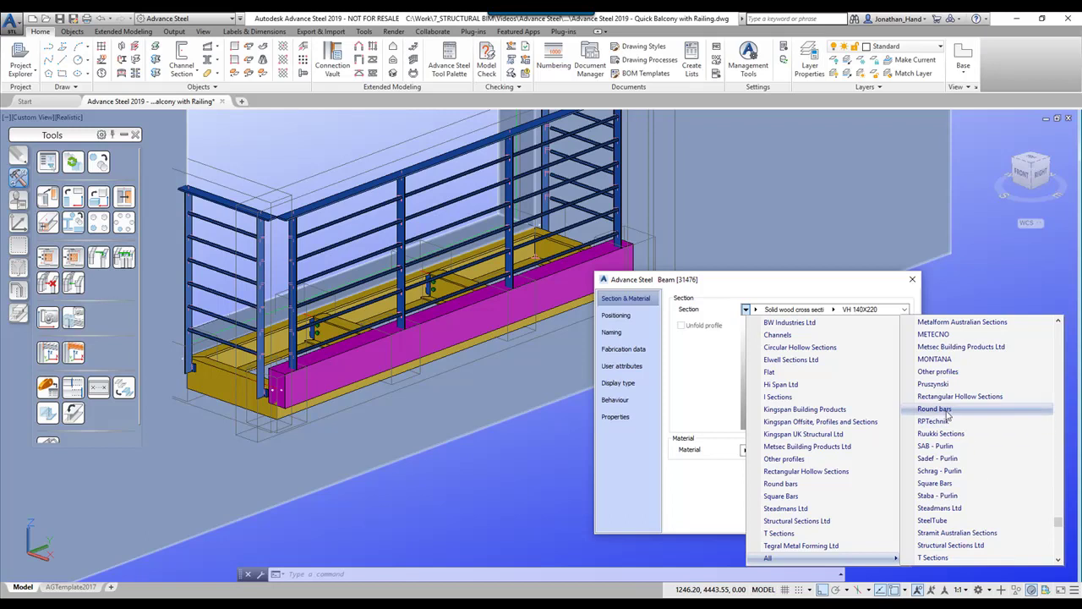
left_click(943, 373)
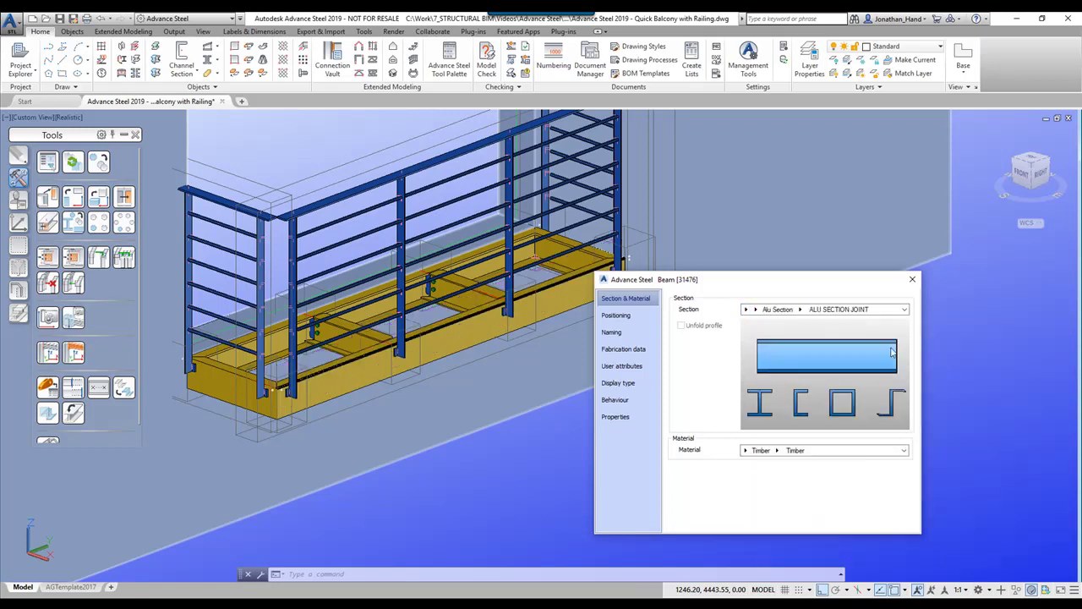
left_click(756, 309)
mouse_move(795, 385)
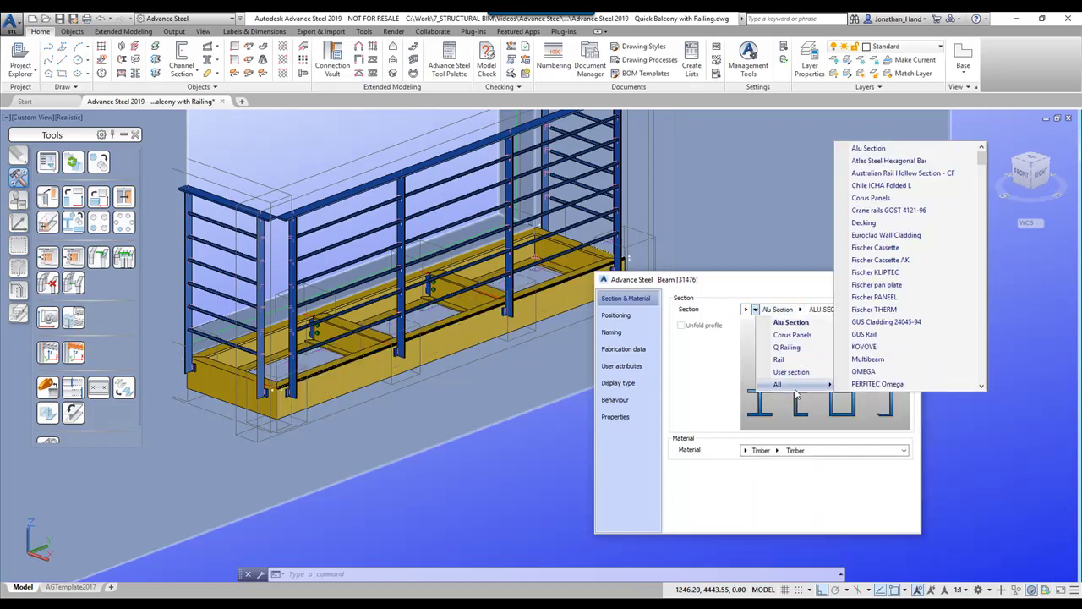
left_click(867, 223)
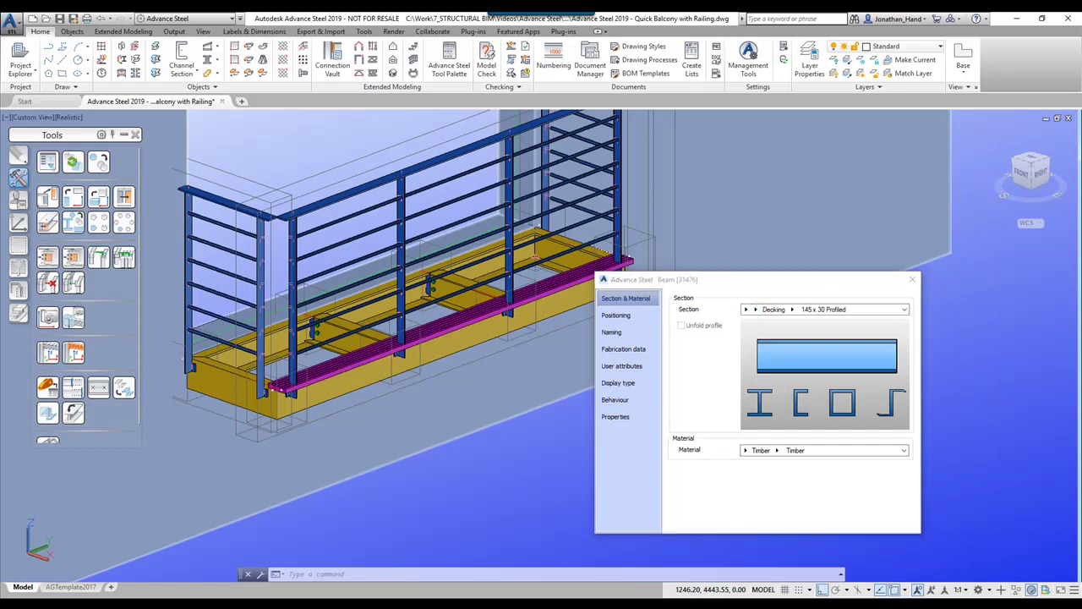
Set the decking board's positioning offset so its outer lower corner sits on the front channel's outer upper edge
scroll(270, 384, "up", 10)
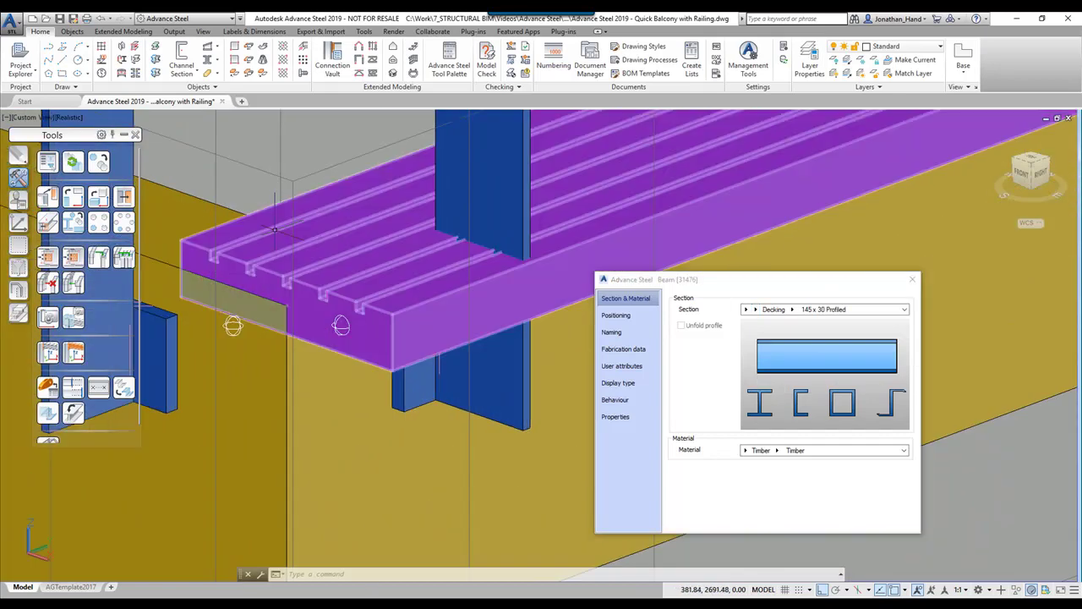
left_click(636, 314)
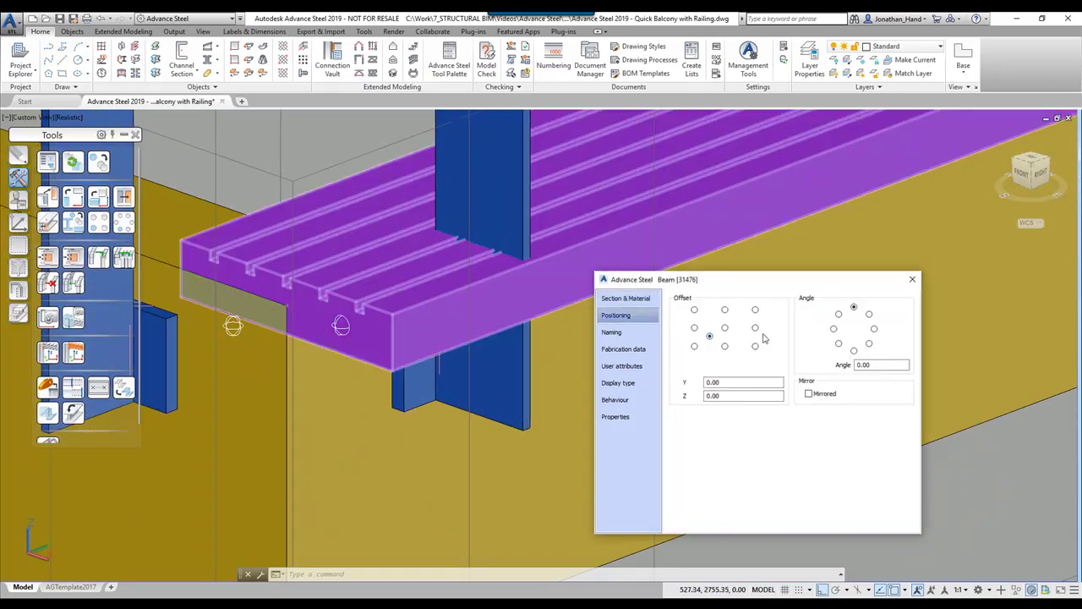
left_click(755, 346)
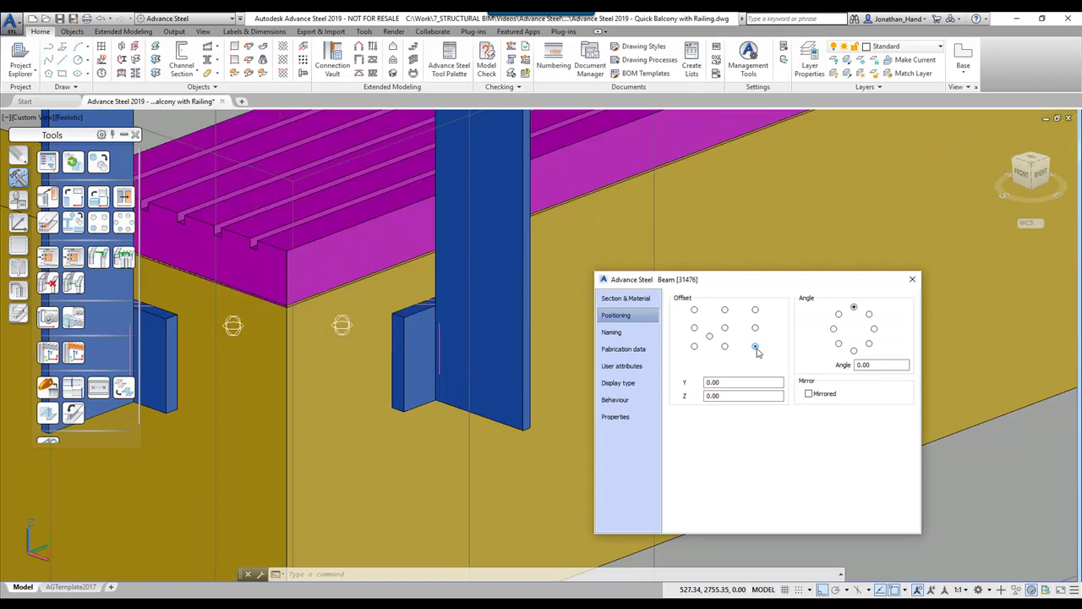
Move the decking board from its lower outer corner onto the outer upper corner of the channel frame
left_click(910, 287)
middle_click_drag(253, 251, 398, 267)
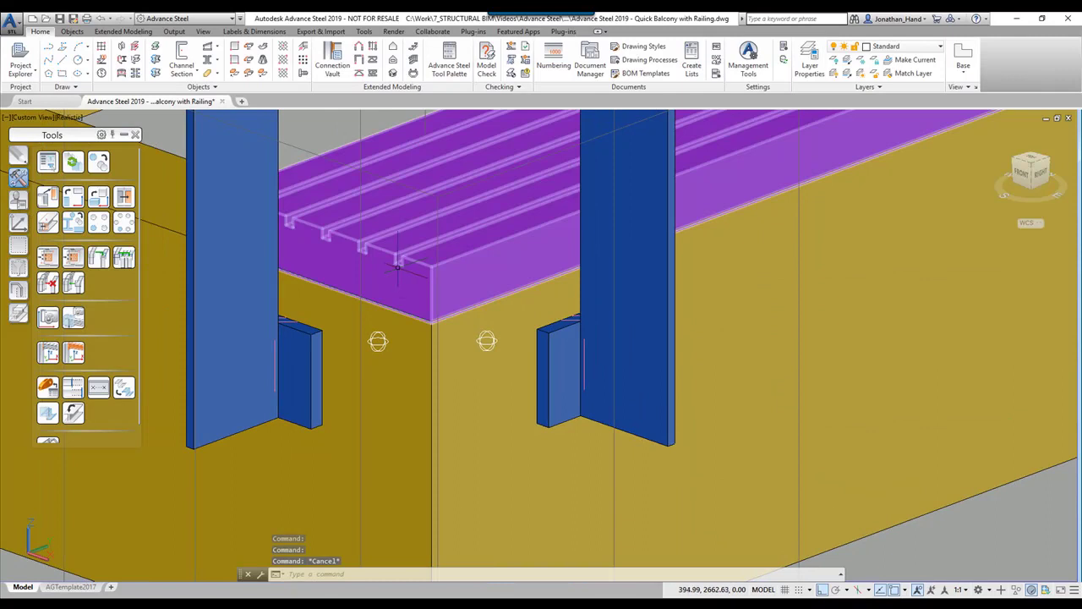
type("m")
key("Return")
left_click(397, 266)
scroll(431, 320, "up", 7)
key("Return")
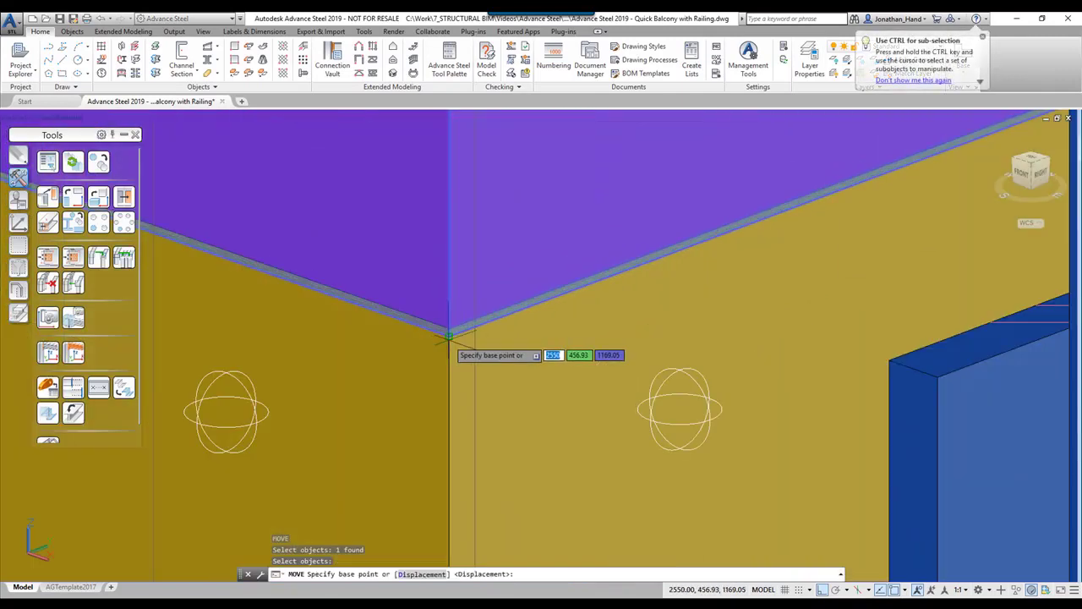
left_click(449, 336)
scroll(492, 262, "down", 15)
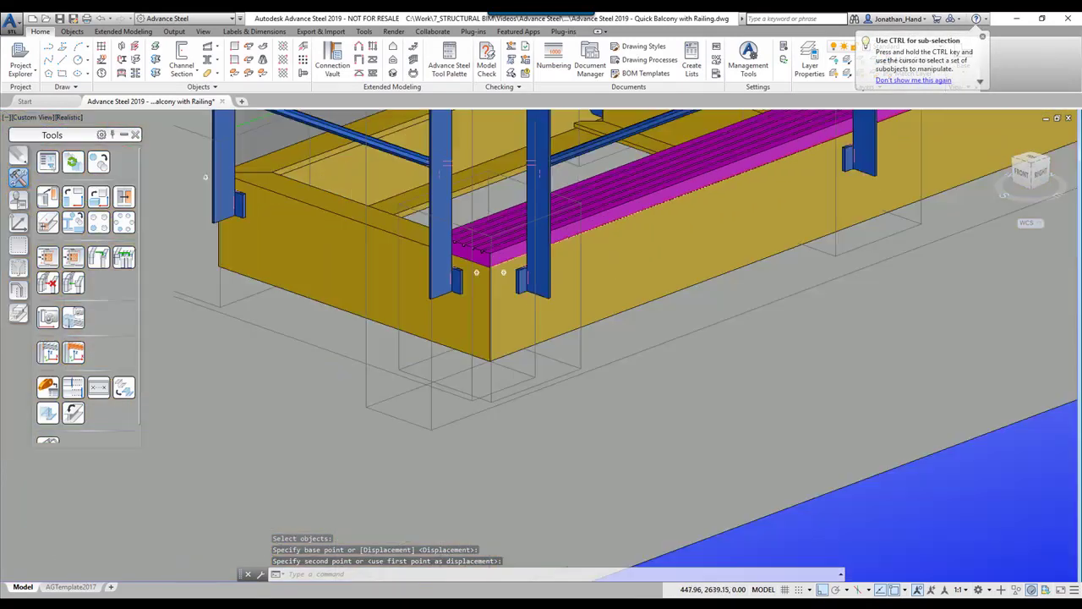
Copy the decking board 150 mm inward from the front channel, straight towards the wall
middle_click_drag(492, 263, 453, 306)
middle_click_drag(542, 271, 521, 327)
type("co")
key("Return")
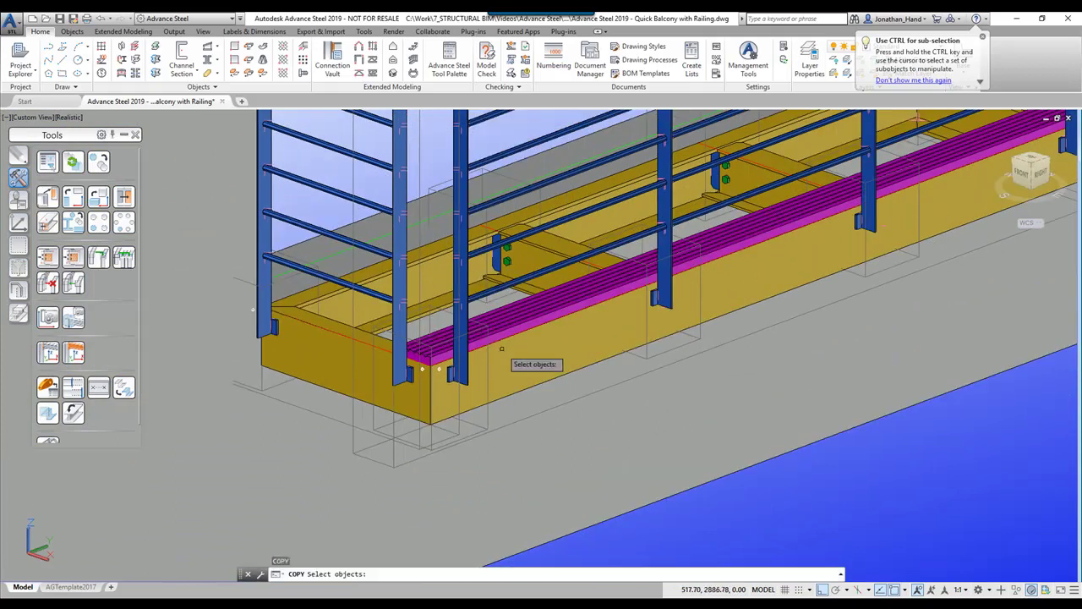
left_click(514, 328)
scroll(515, 328, "down", 7)
key("Return")
left_click(735, 485)
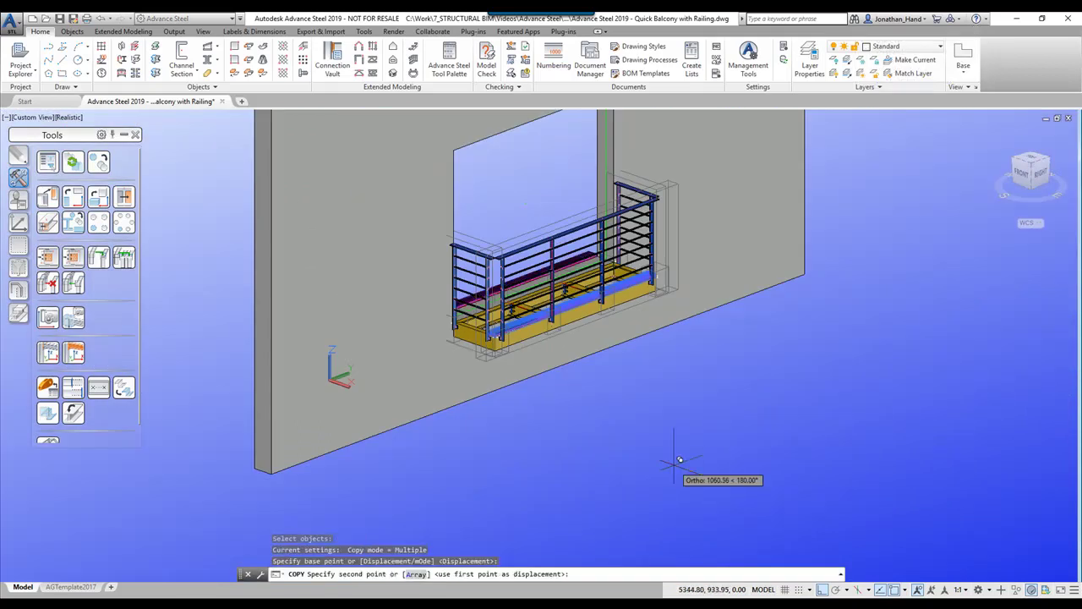
type("150")
key("Return")
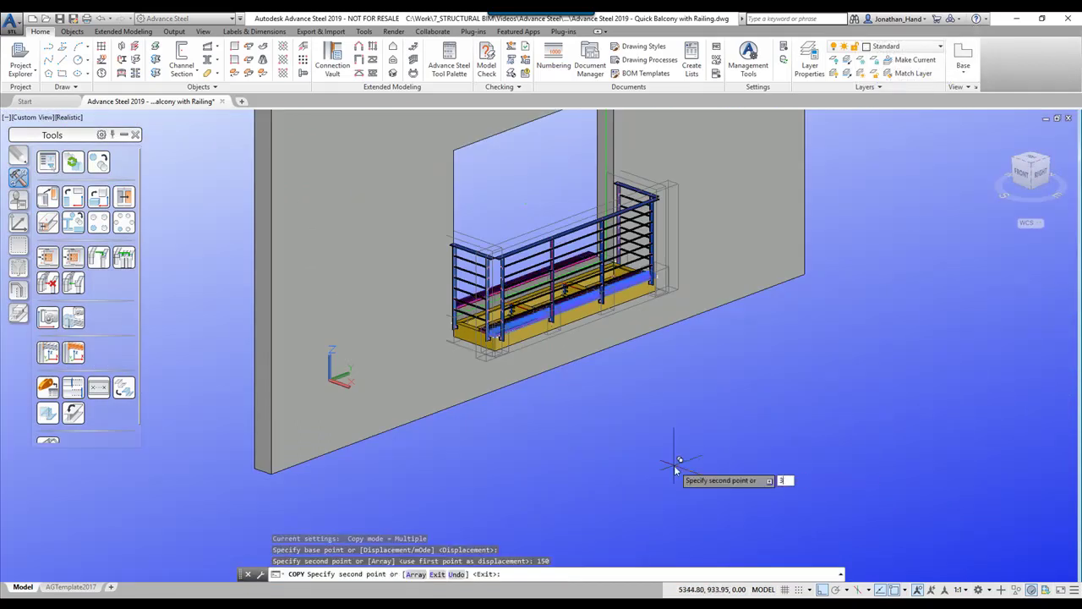
Add three more copies of the decking board in the same direction at 300, 450 and 600 mm
type("300")
key("Return")
type("450")
key("Return")
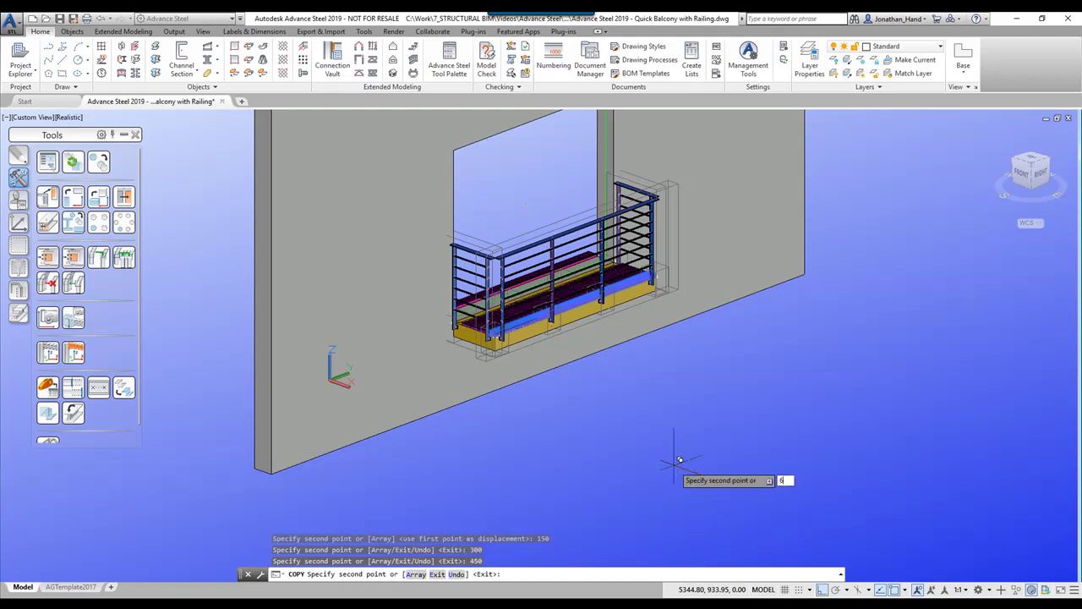
type("600")
key("Return")
key("Escape")
Examine the decking boards from above at the balcony corner and from beneath against the channel frame and intermediate beams
scroll(447, 400, "up", 6)
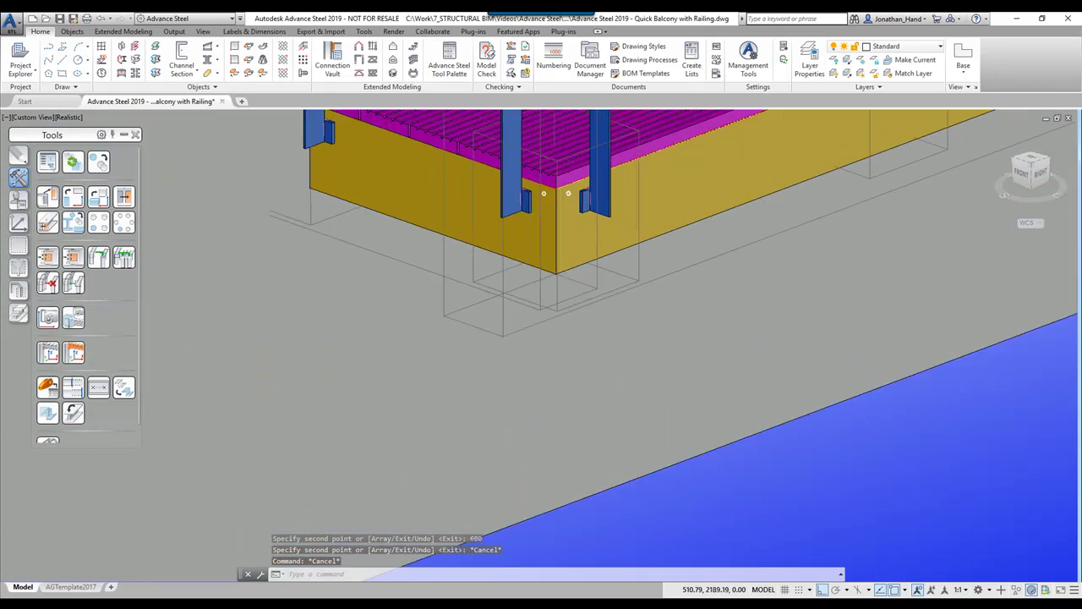
scroll(298, 232, "up", 2)
scroll(300, 225, "down", 4)
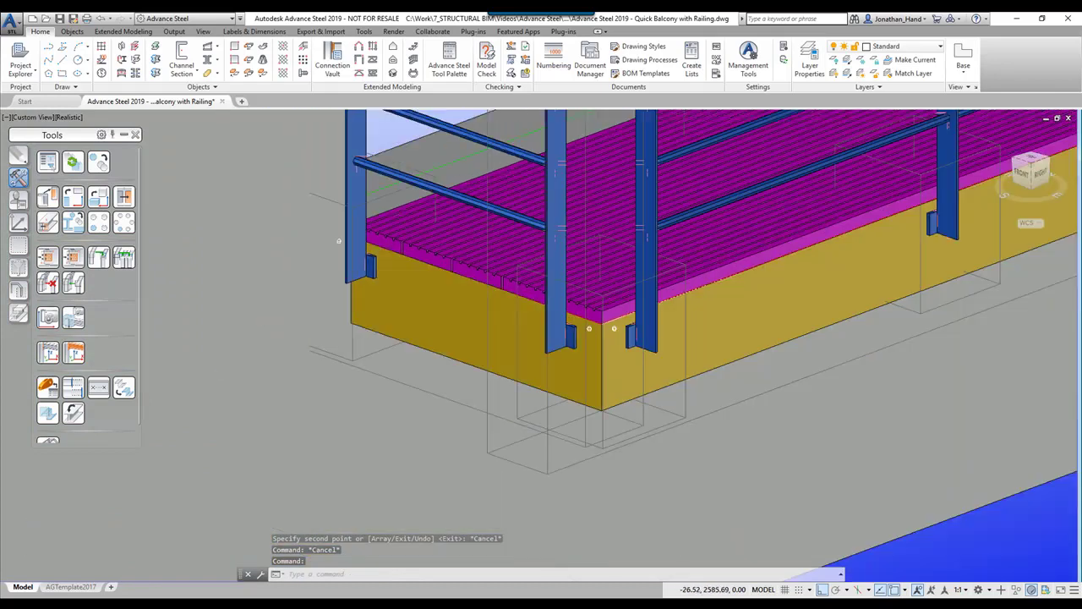
mouse_move(451, 298)
middle_mouse_down("shift")
mouse_move(623, 310)
mouse_move(684, 285)
mouse_move(530, 270)
mouse_move(424, 302)
mouse_move(440, 294)
middle_mouse_up("shift")
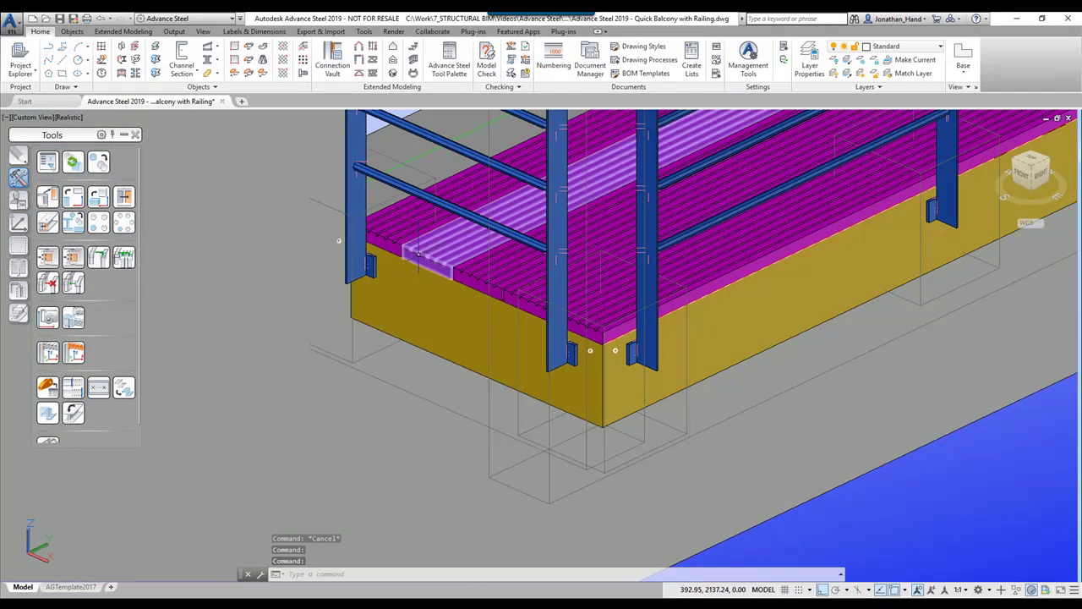
middle_click_drag(485, 280, 459, 287, "shift")
scroll(457, 285, "up", 5)
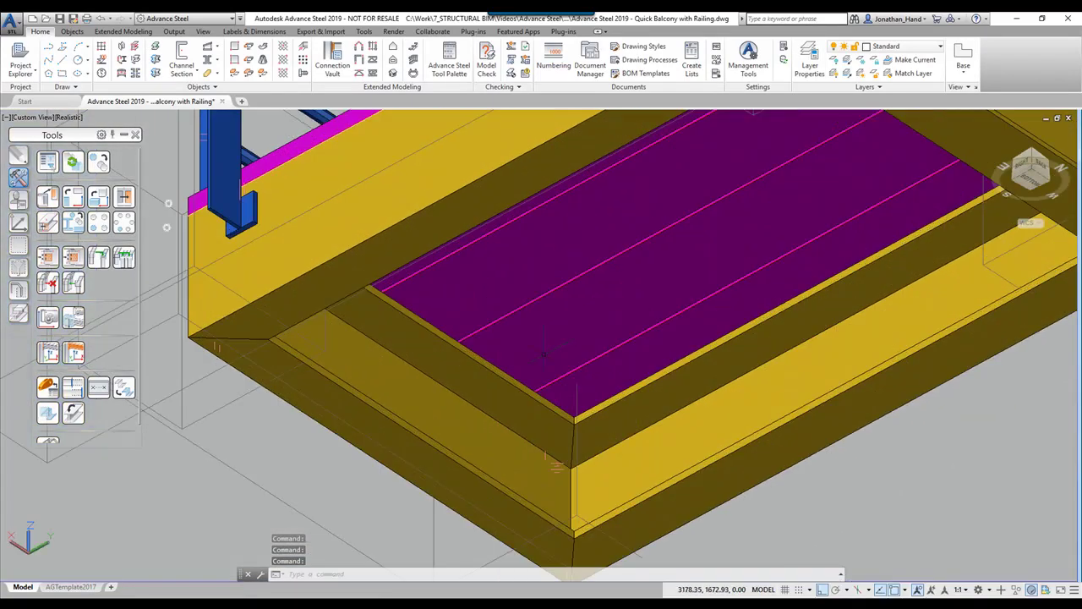
scroll(499, 389, "down", 2)
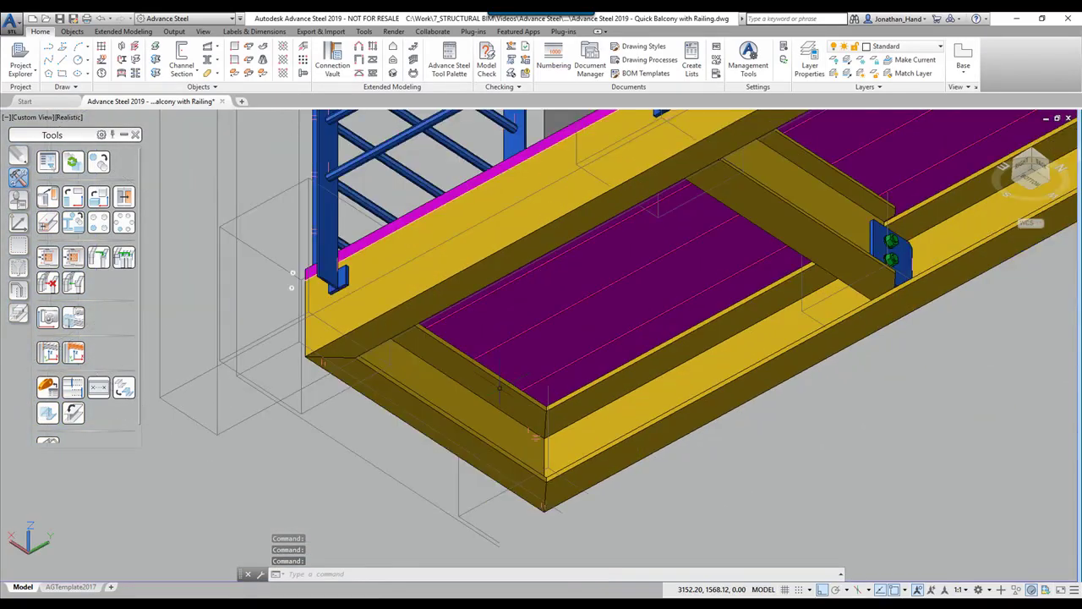
scroll(500, 389, "down", 5)
middle_click_drag(500, 389, 683, 499, "shift")
scroll(533, 330, "up", 2)
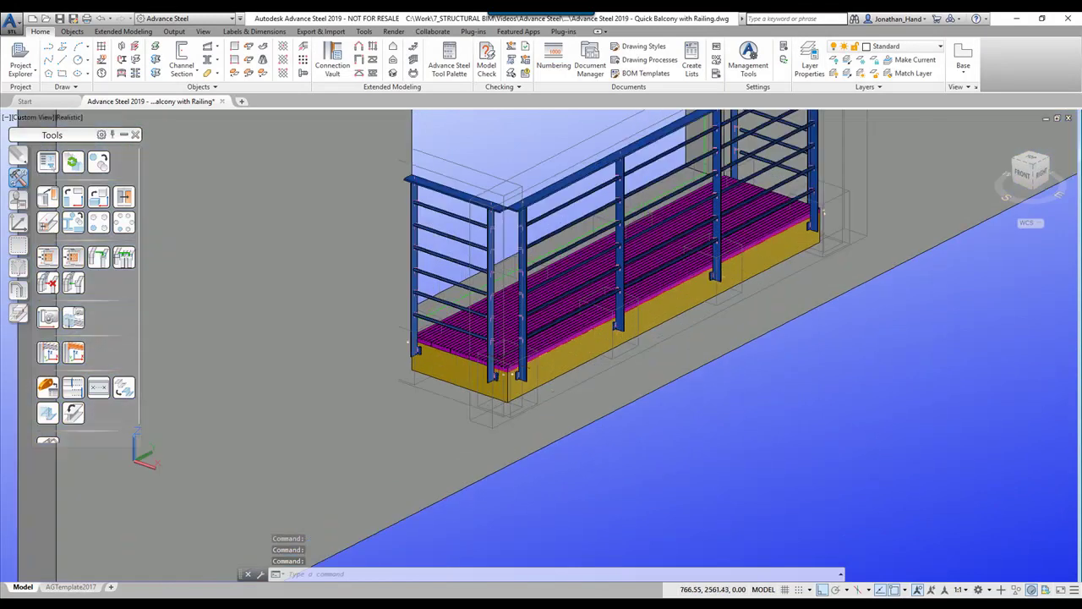
scroll(409, 342, "up", 4)
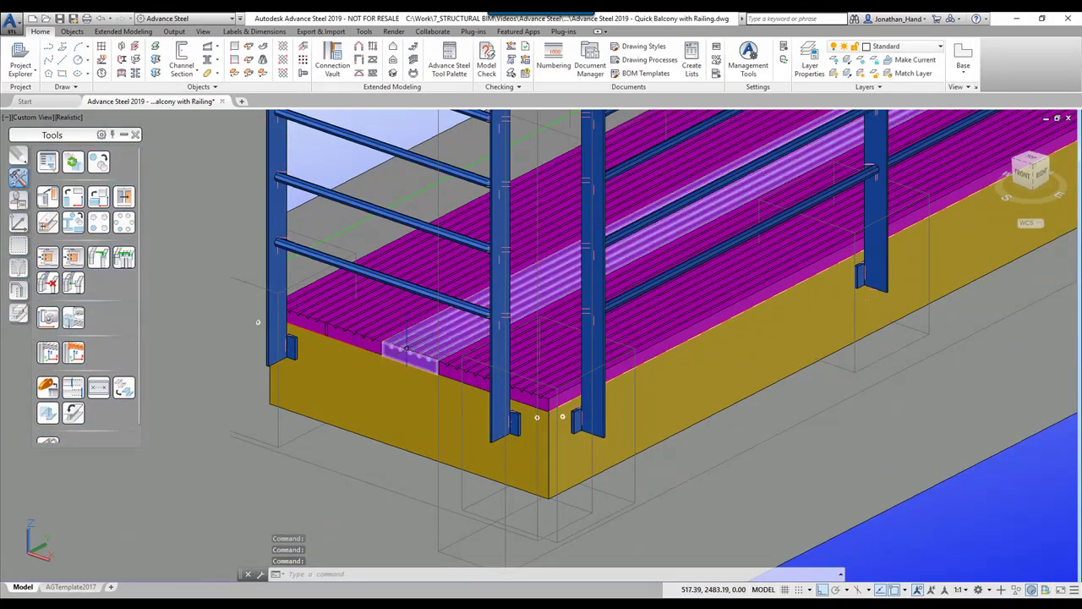
scroll(410, 347, "down", 5)
middle_click_drag(409, 346, 577, 392, "shift")
middle_click(577, 392)
middle_click(577, 392)
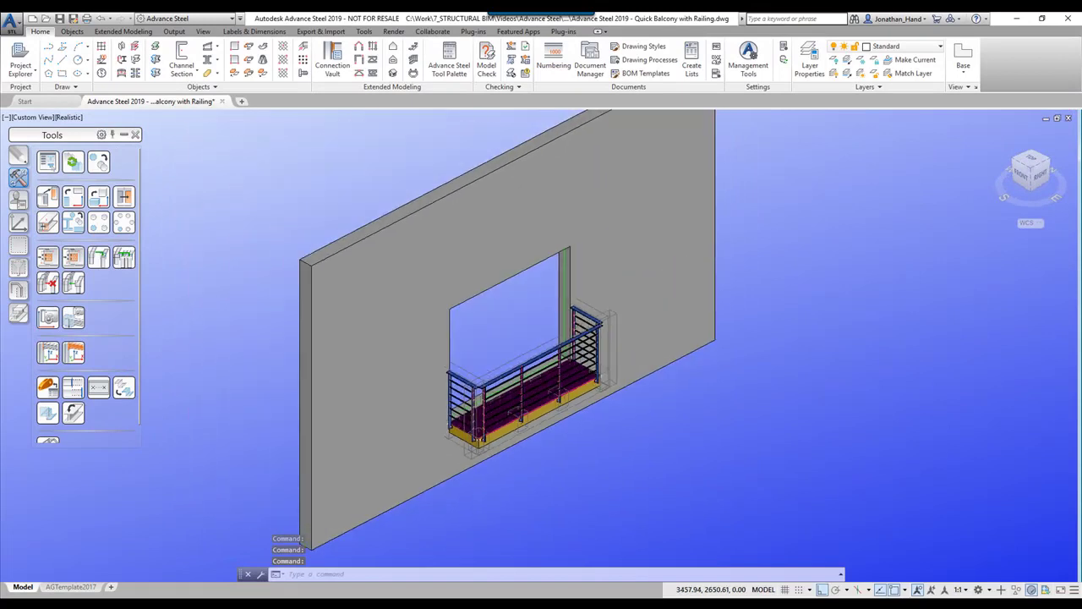
Turn off the Joint box layer to hide the connection boxes around the balcony
middle_click_drag(591, 475, 645, 432, "shift")
scroll(617, 461, "up", 5)
key("Escape")
left_click(932, 46)
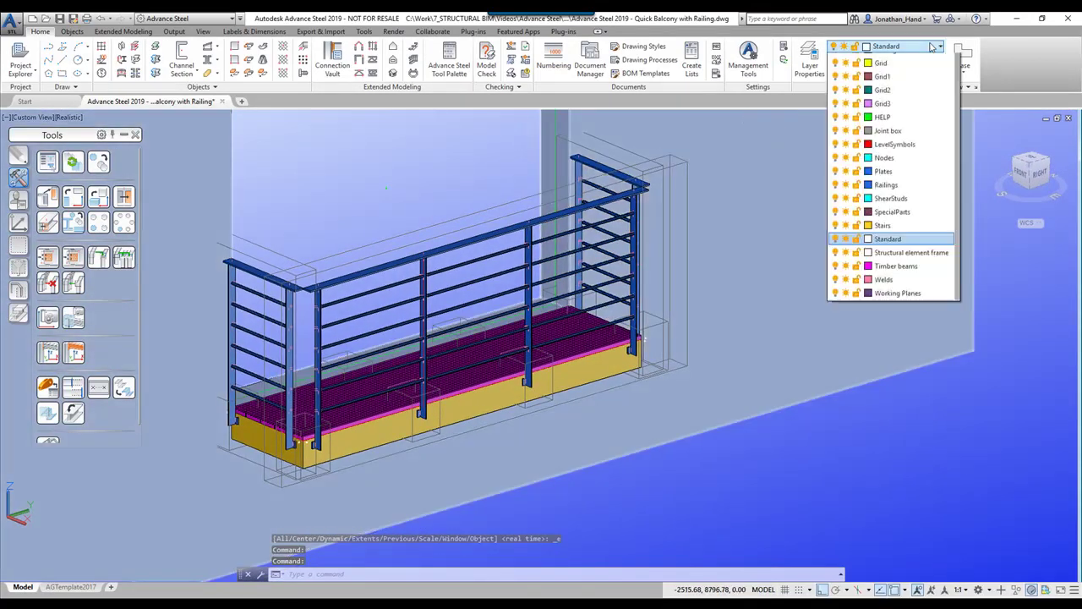
left_click(837, 290)
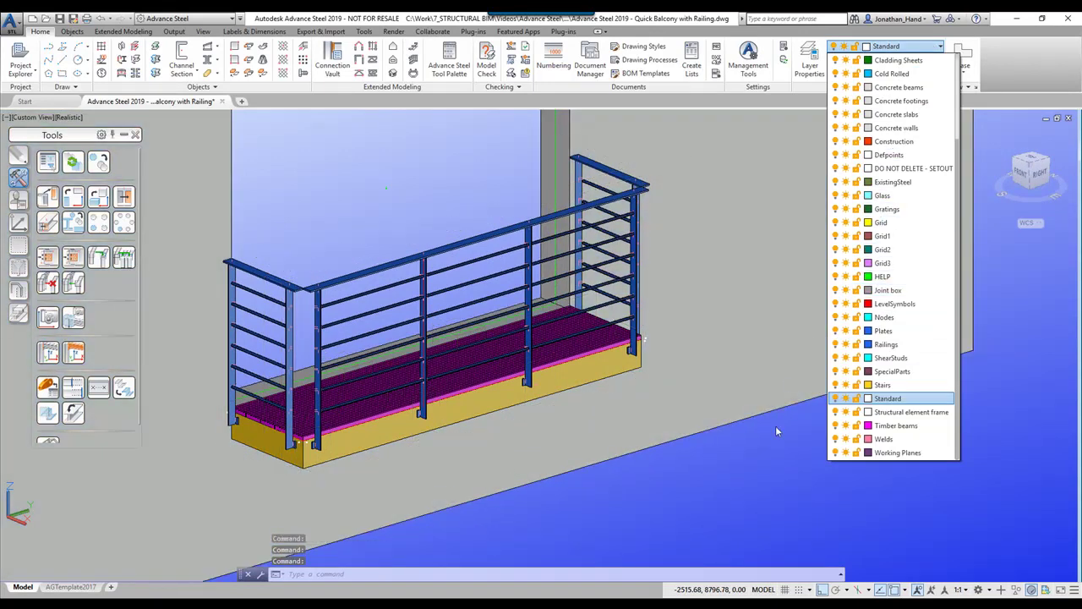
key("Escape")
key("Escape")
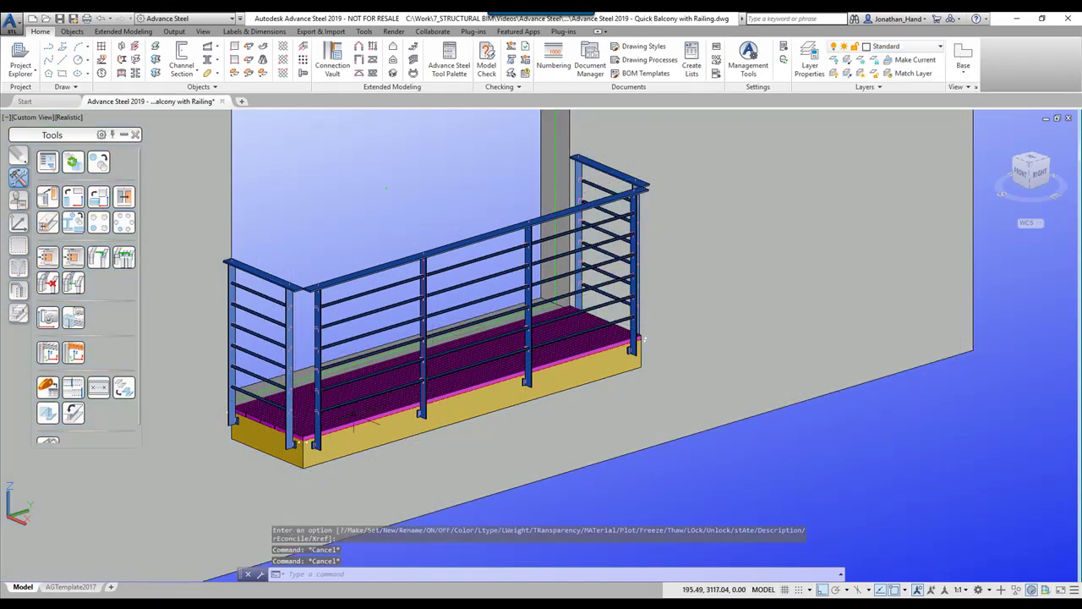
scroll(270, 288, "up", 4)
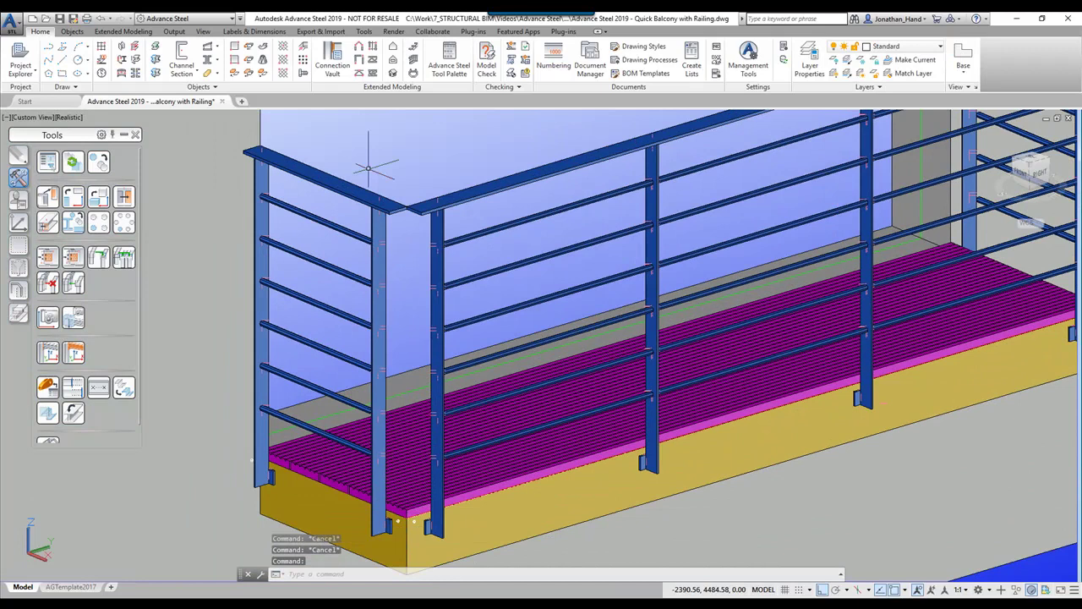
scroll(397, 521, "down", 3)
middle_click_drag(633, 304, 625, 363, "shift")
middle_click_drag(510, 167, 512, 216)
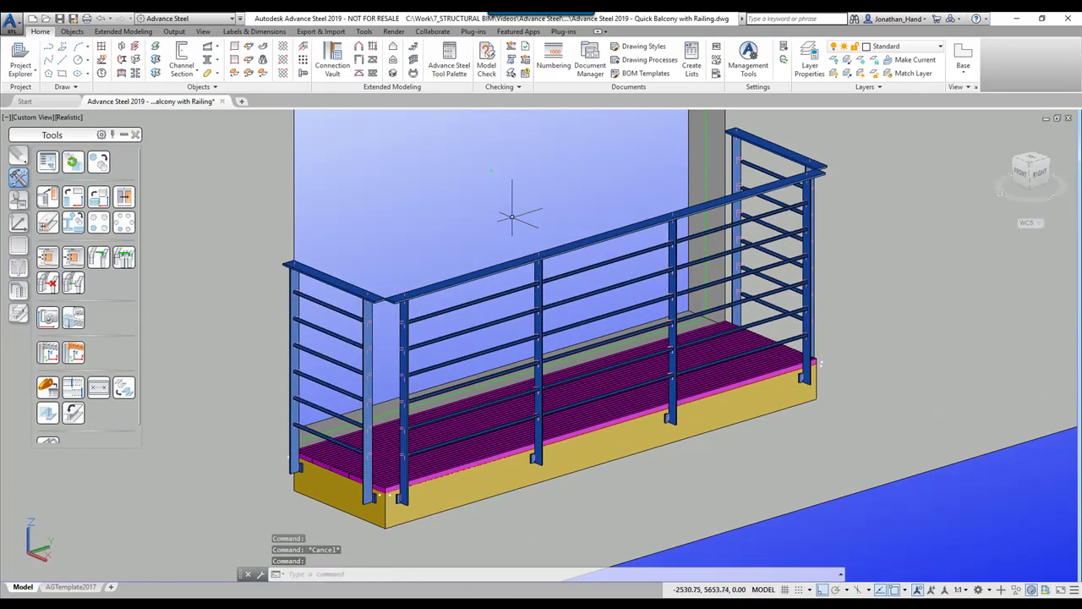